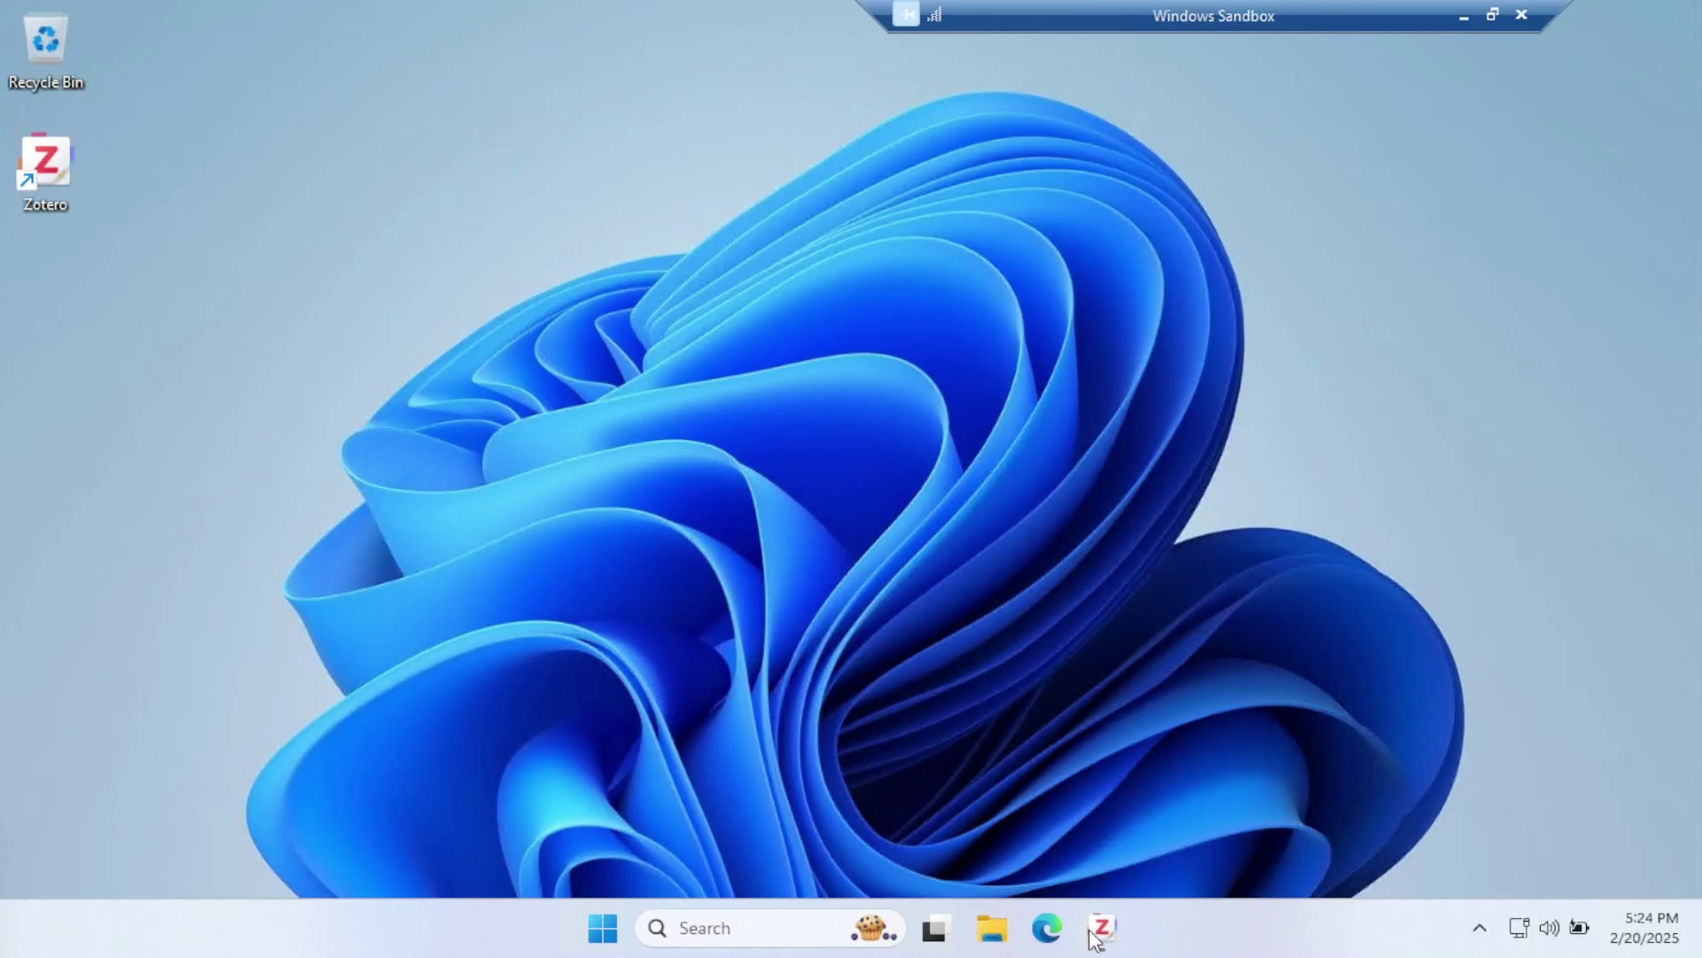
# Step: Search the web in Edge for 'infini cloud'
pyautogui.click(1100, 929)
pyautogui.click(1062, 936)
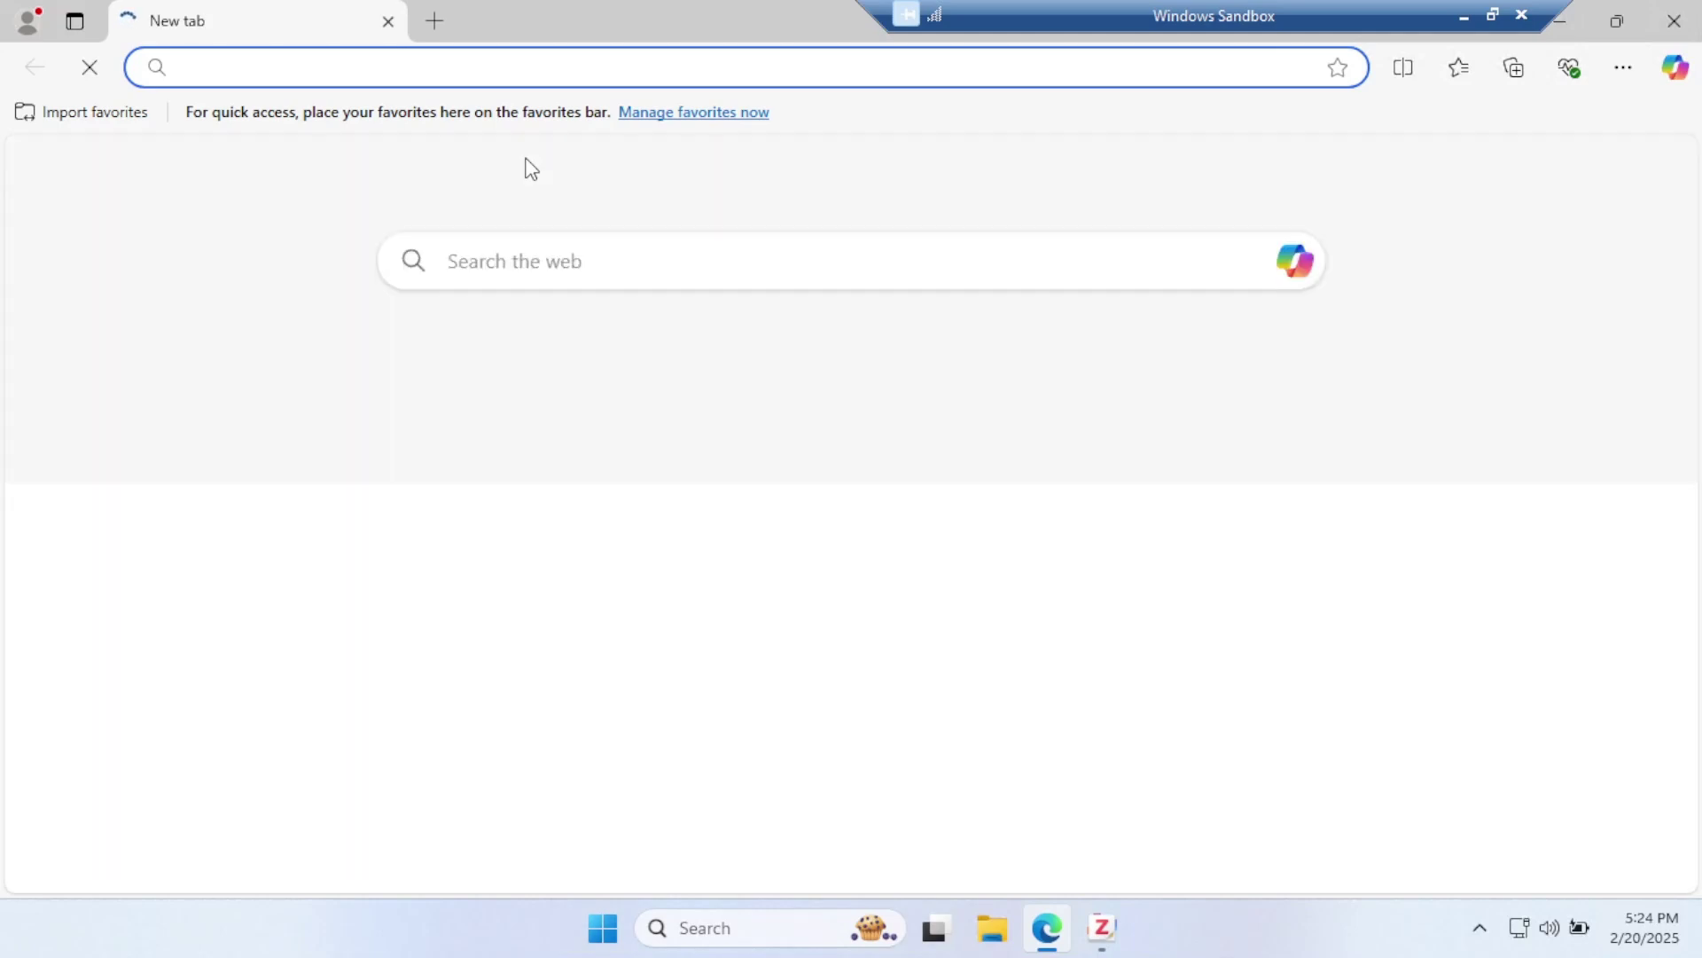
pyautogui.write('infini')
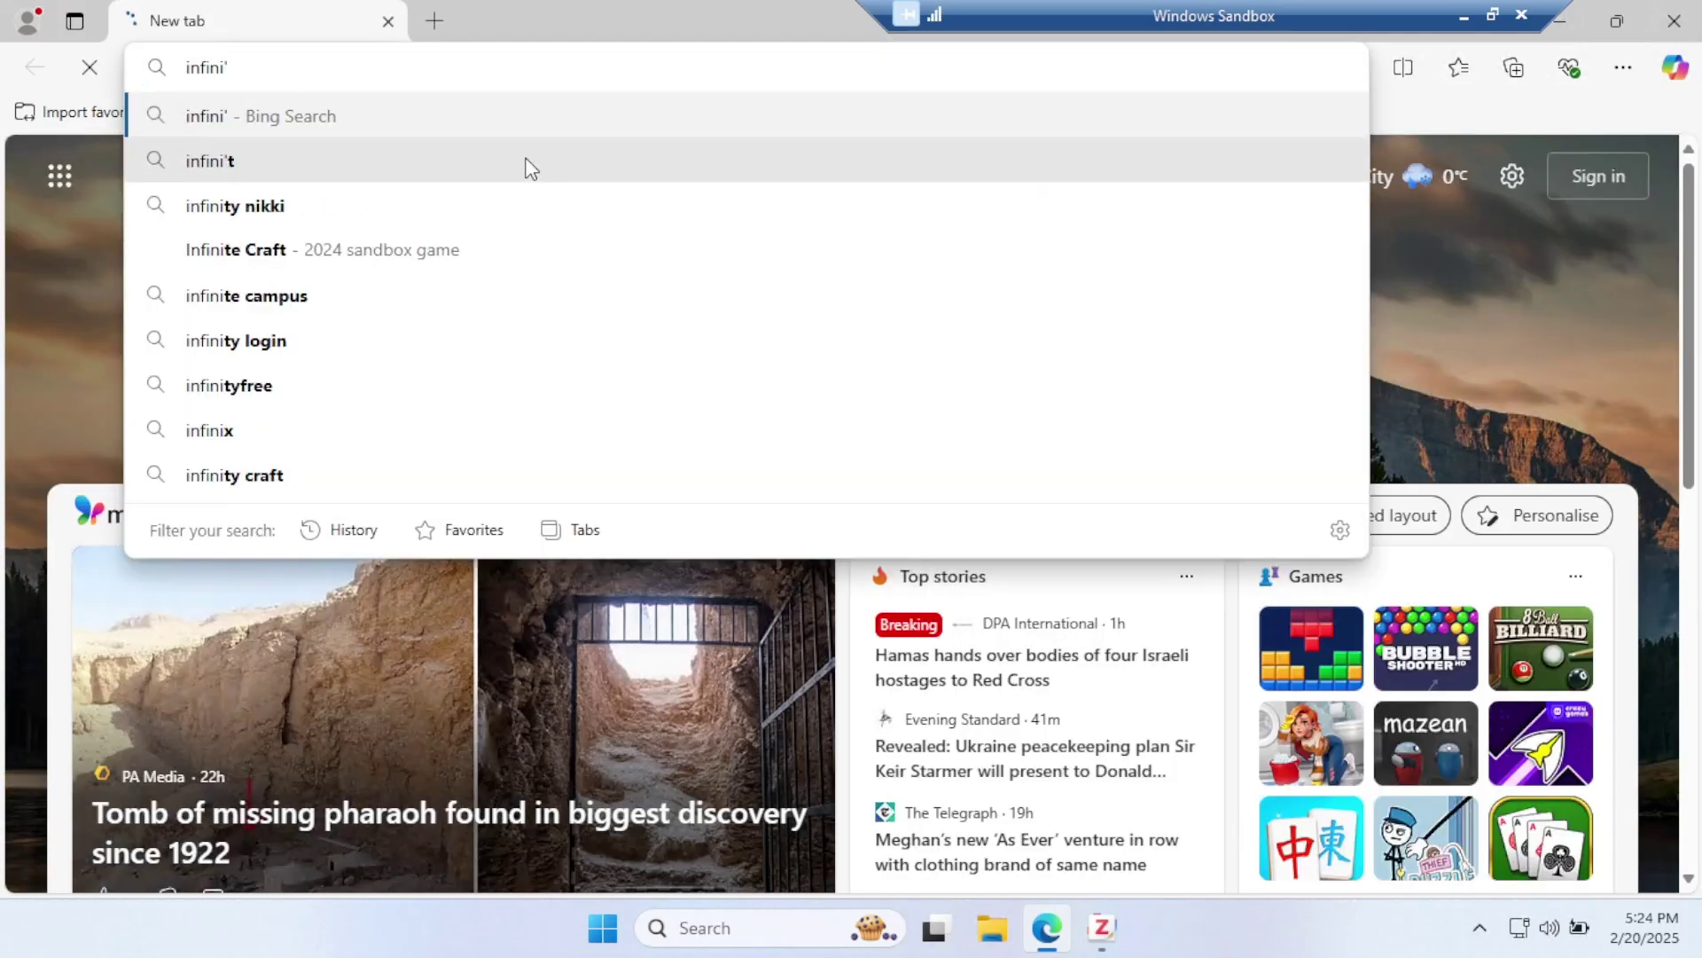
pyautogui.press('Return')
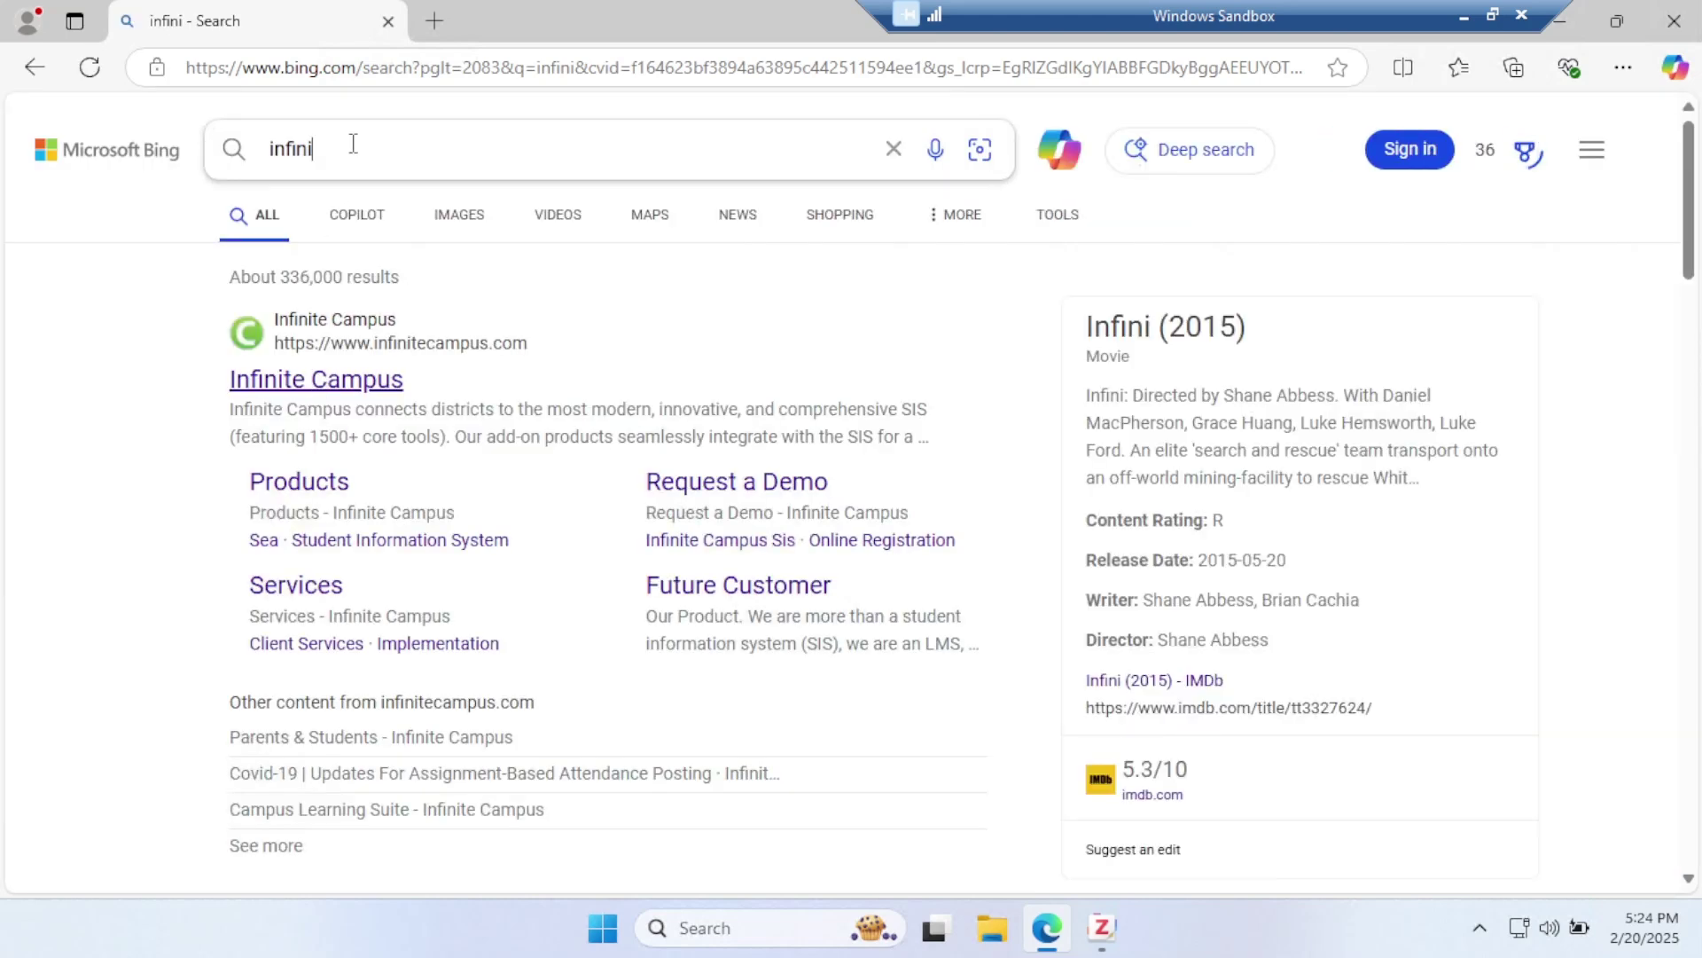
pyautogui.click(353, 144)
pyautogui.write('clo')
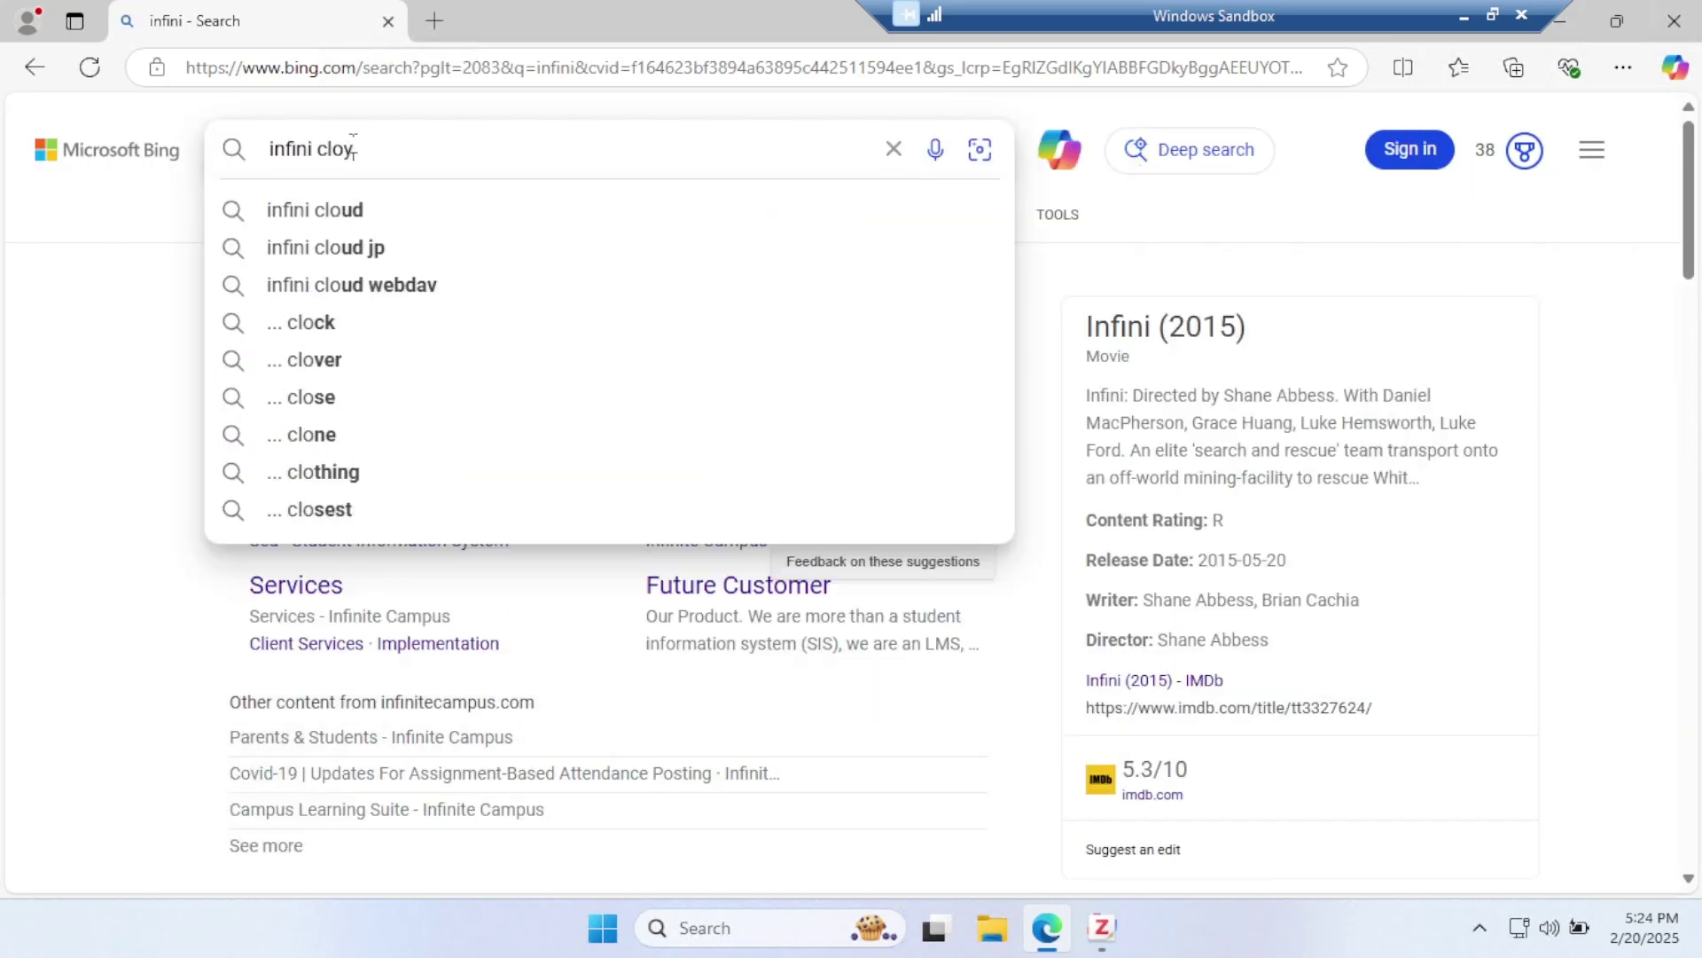
pyautogui.write('ud')
pyautogui.press('Return')
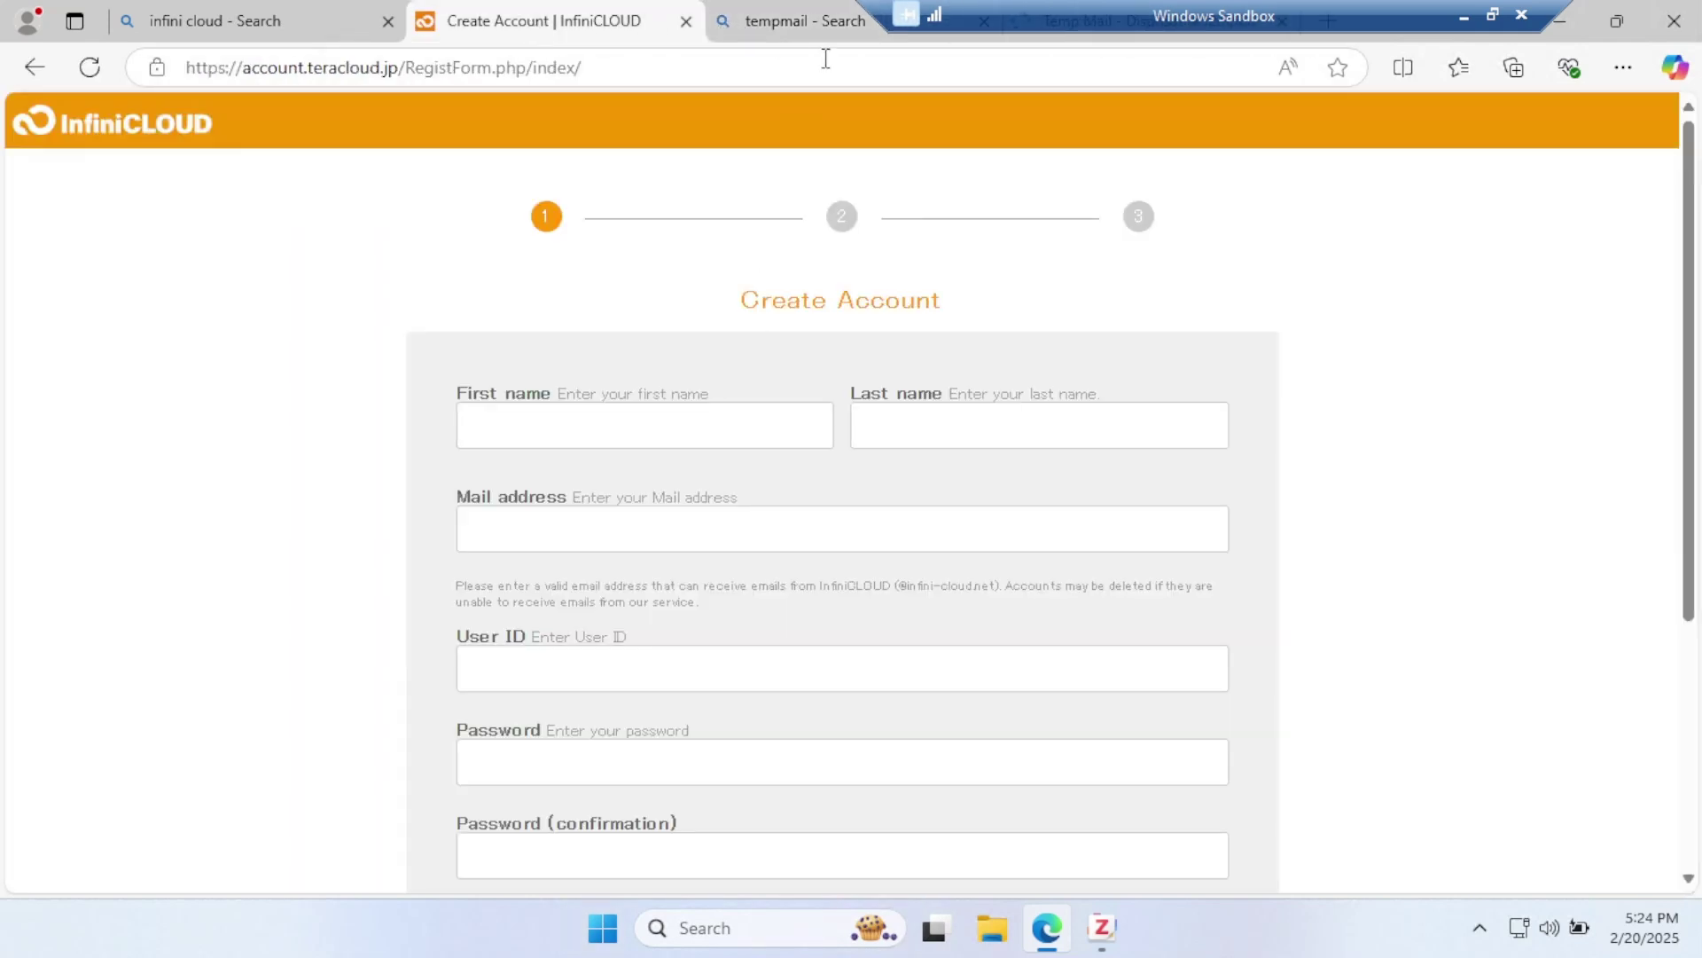
# Step: Close the tempmail search and duplicate Temp Mail tabs, then copy the temporary email address
pyautogui.click(777, 25)
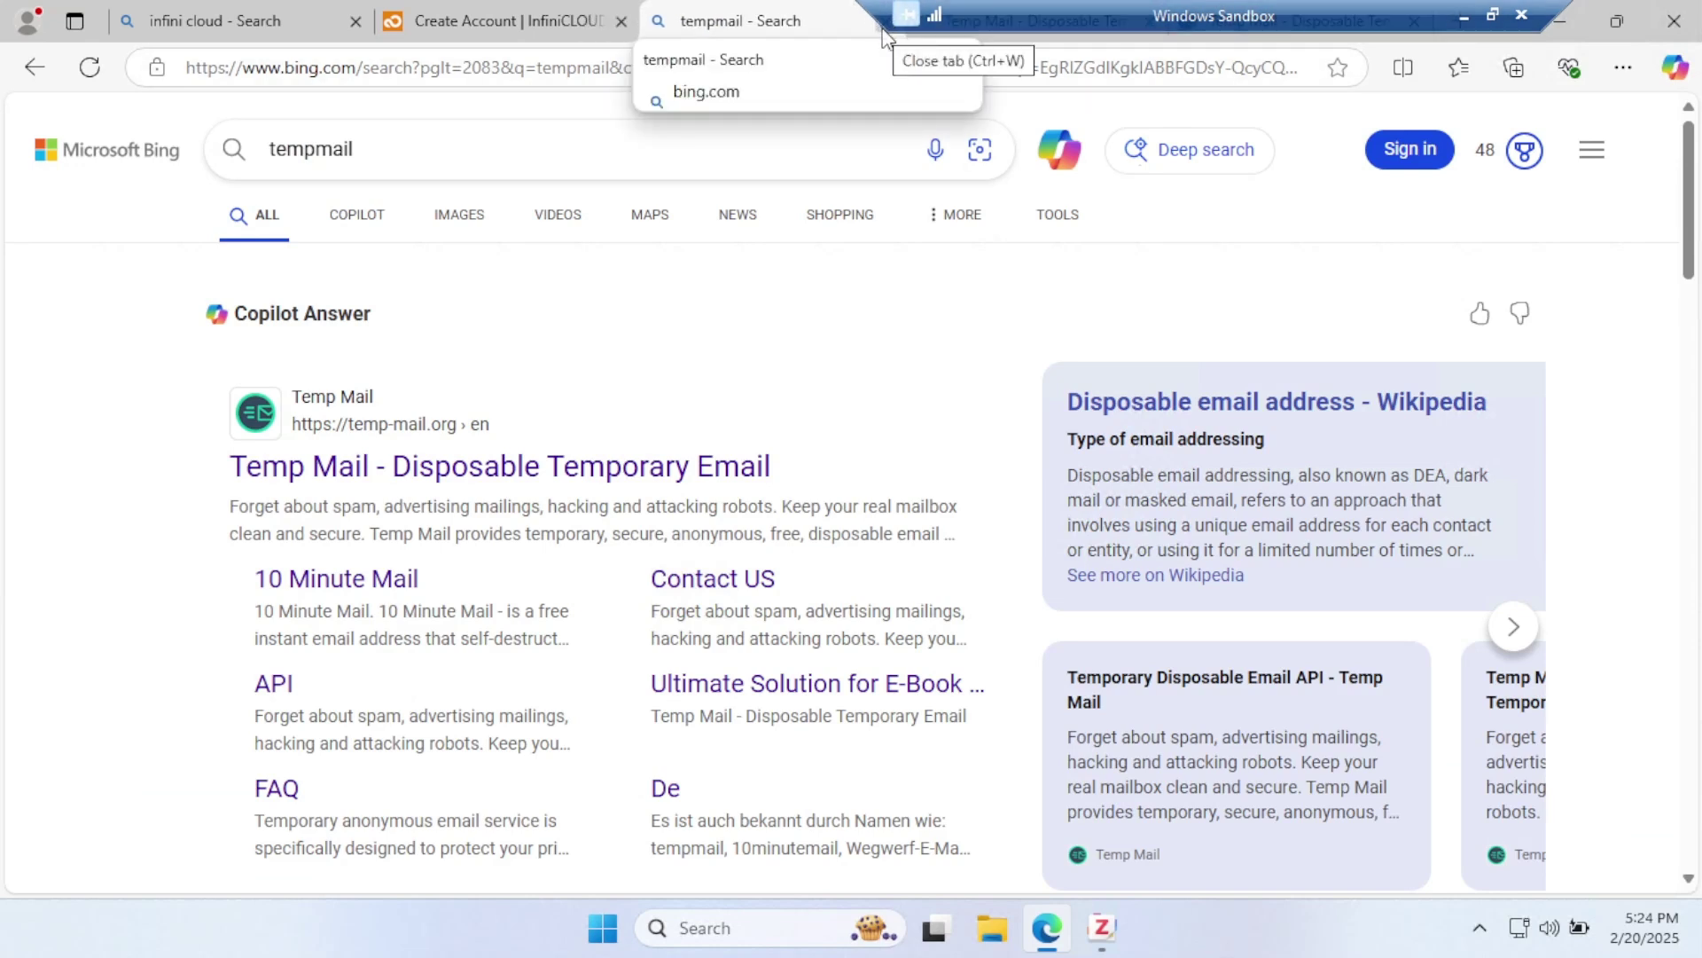
pyautogui.moveTo(884, 31); pyautogui.dragTo(1427, 25)
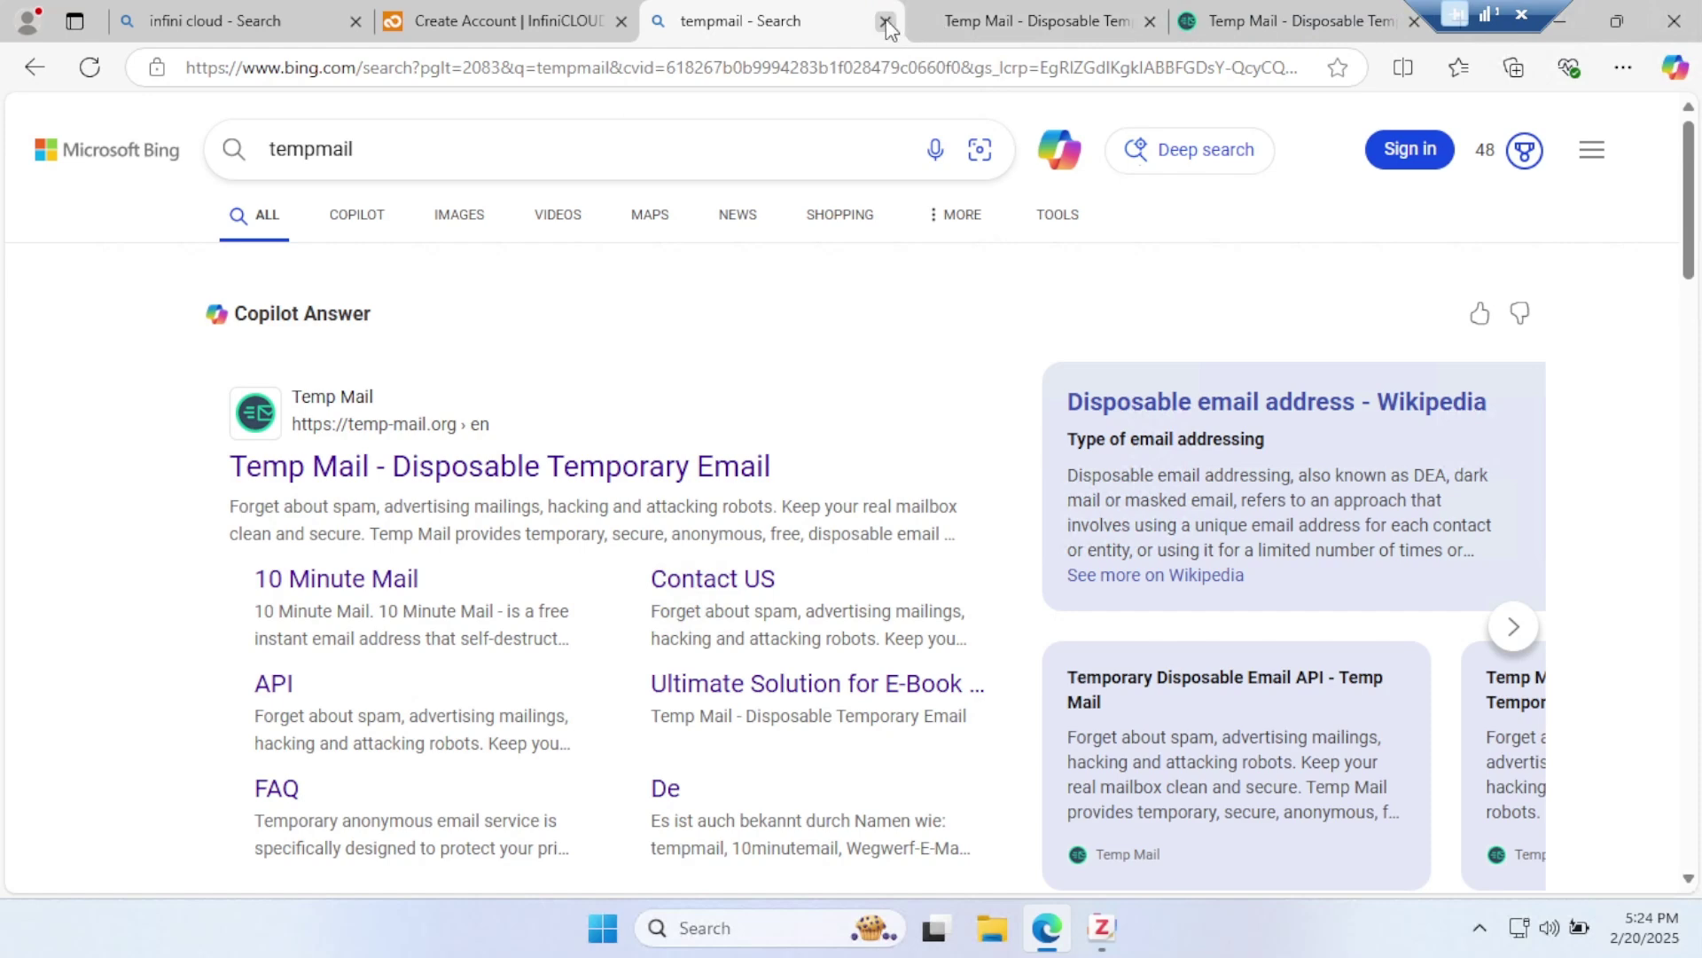
pyautogui.hotkey('ctrl', 'w')
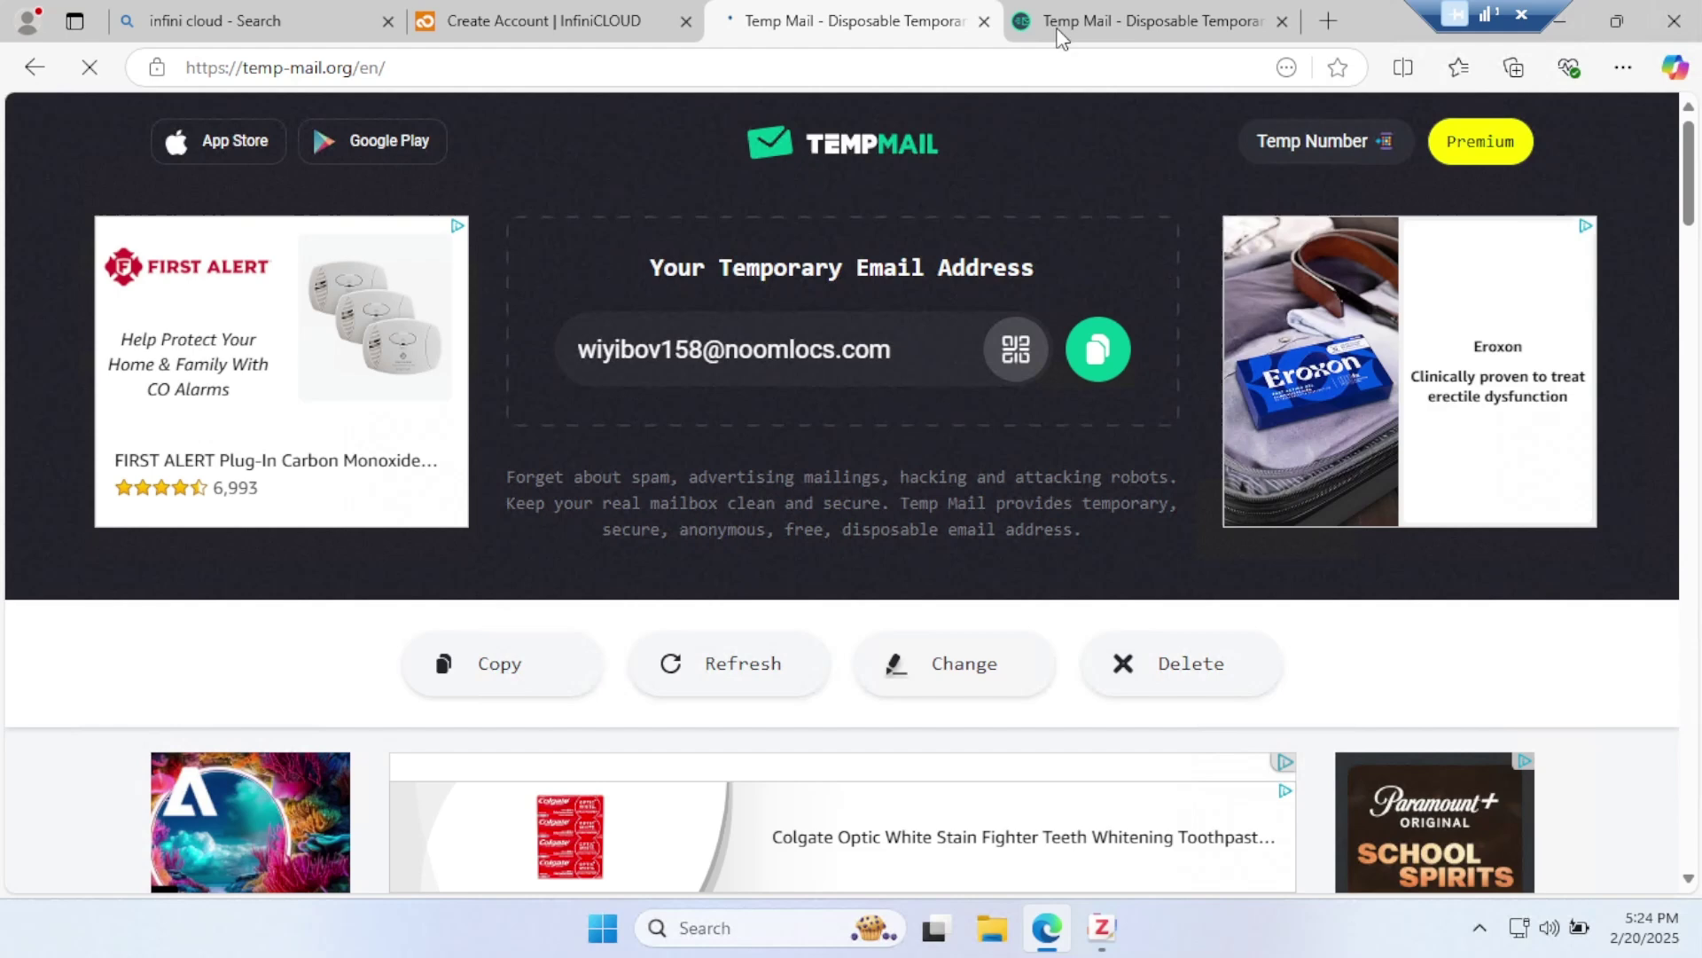
pyautogui.click(1218, 27)
pyautogui.hotkey('ctrl', 'w')
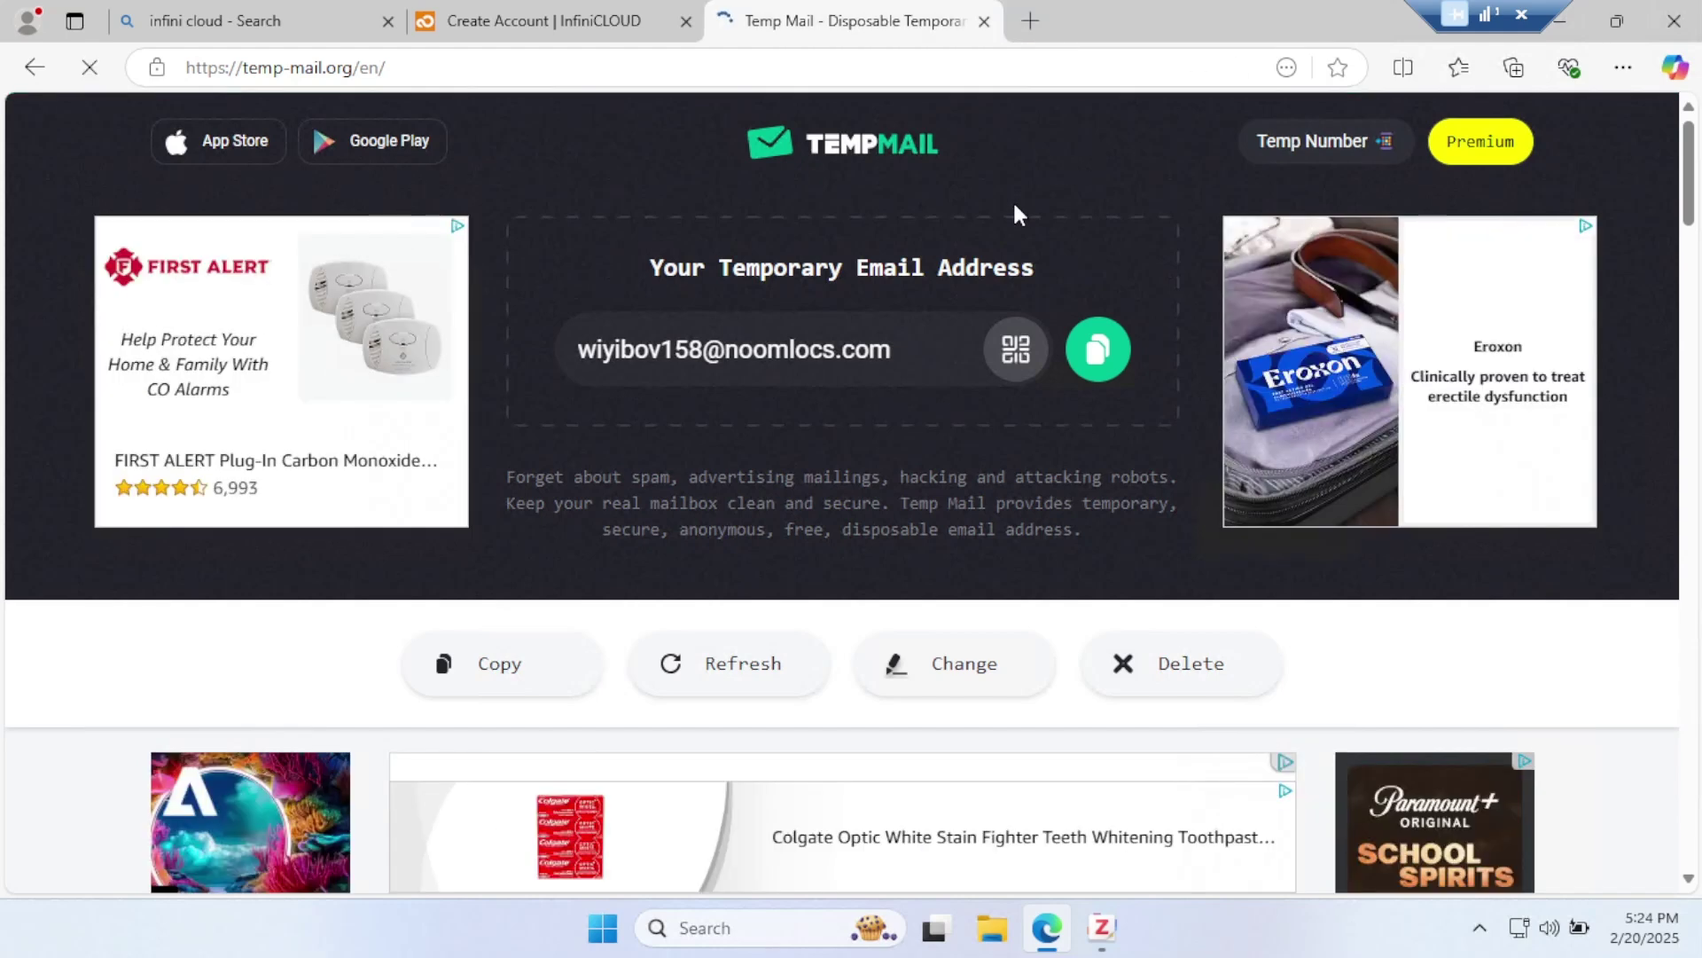
pyautogui.click(1098, 349)
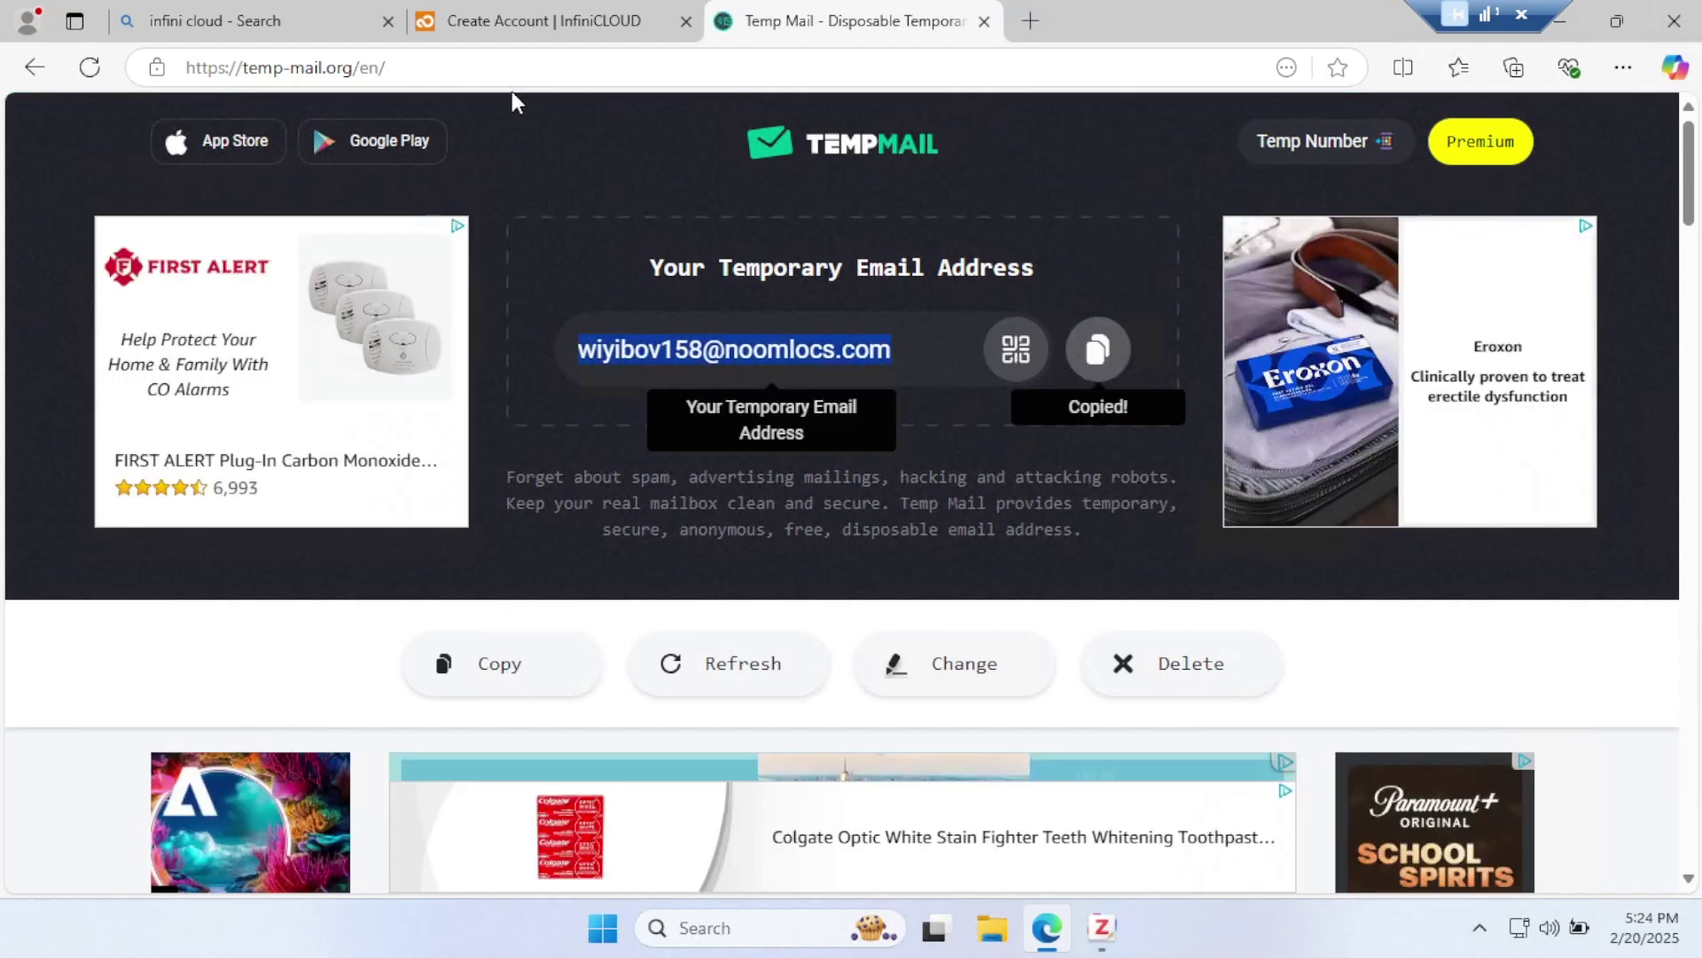
# Step: Enter the first and last name and paste the temporary mail address into the sign-up form
pyautogui.click(518, 28)
pyautogui.click(631, 425)
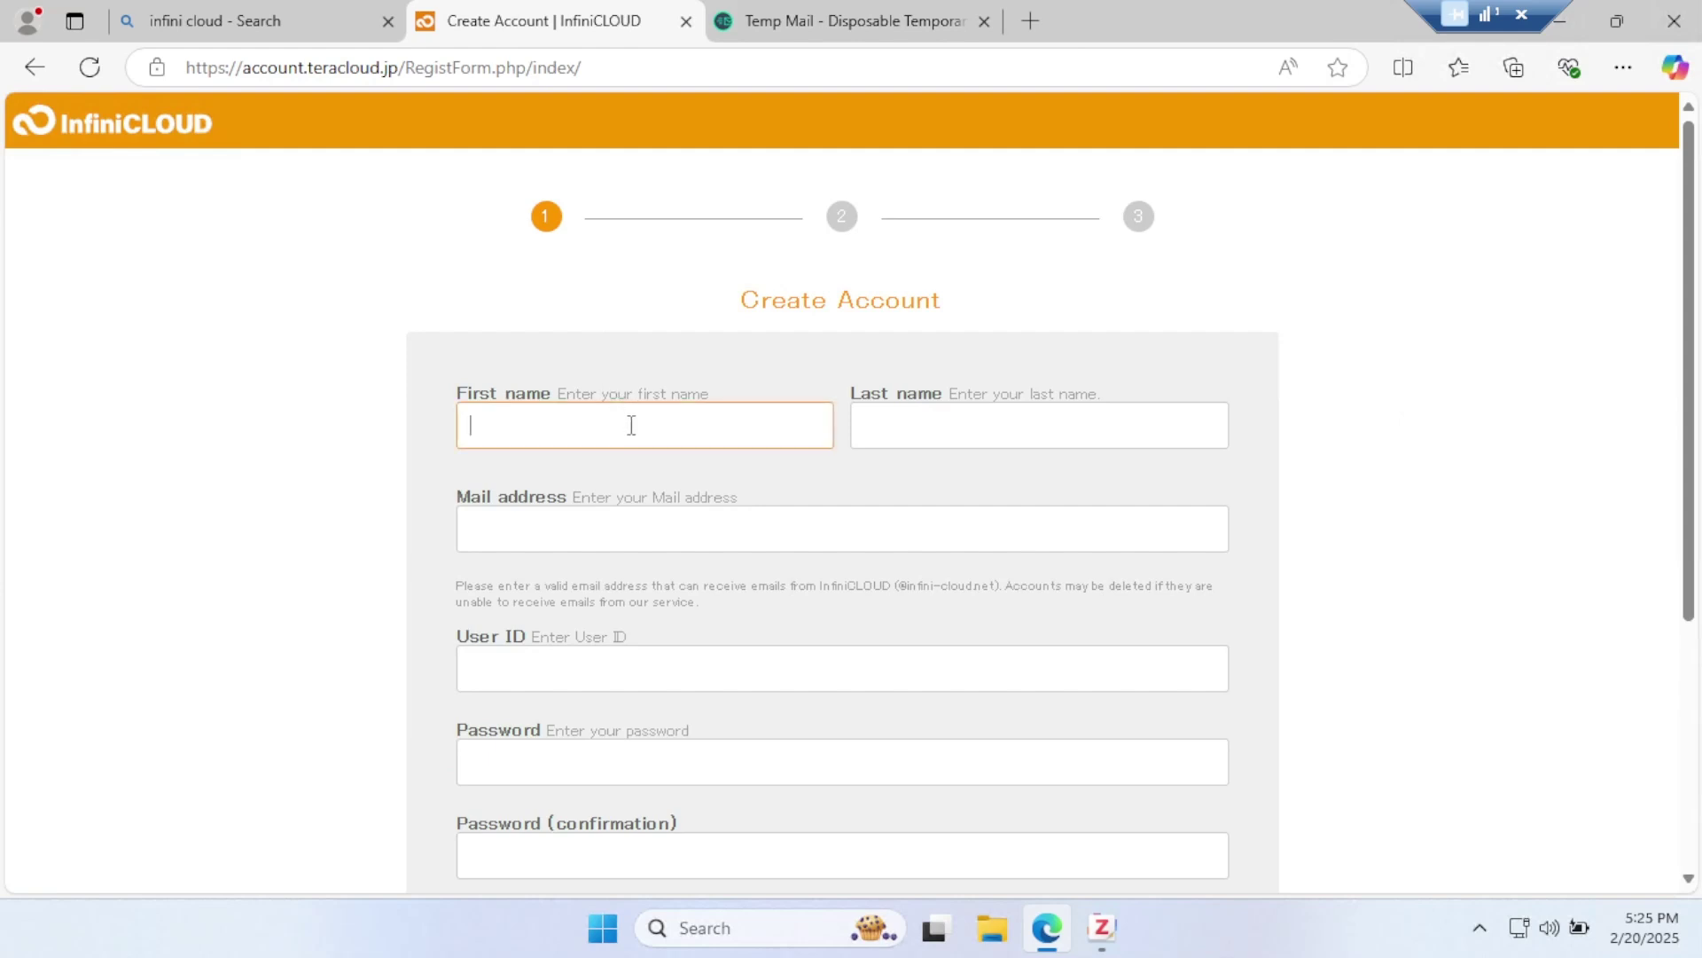
pyautogui.write('wi')
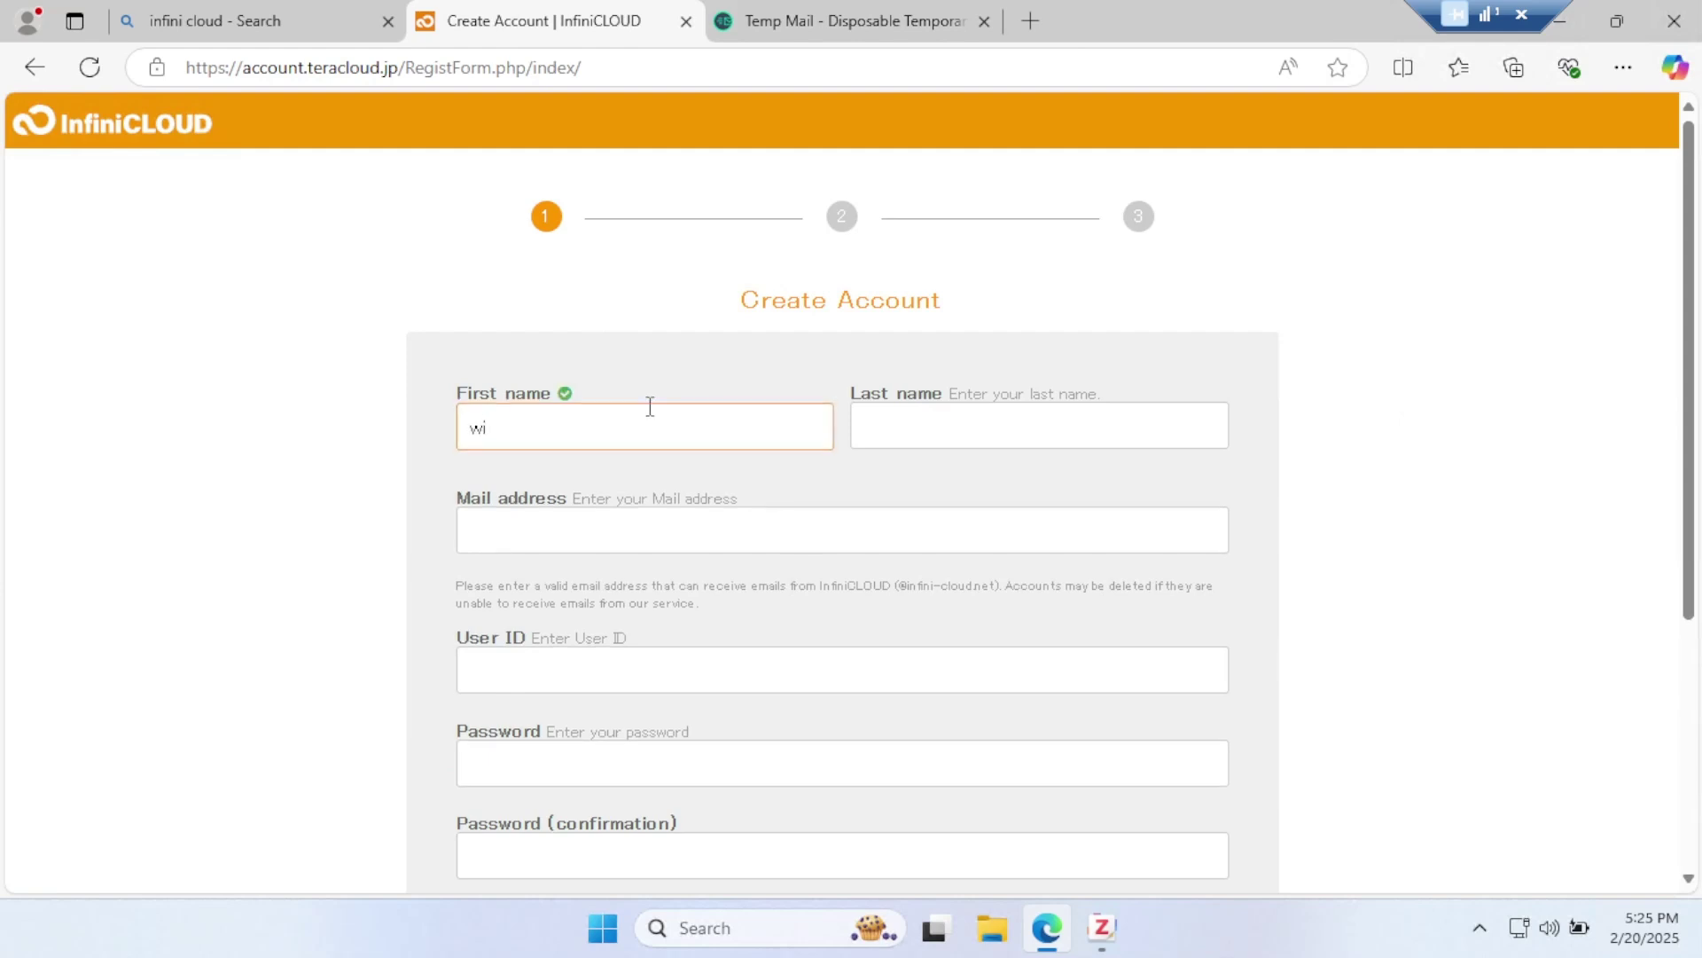
pyautogui.write('yi')
pyautogui.press('Tab')
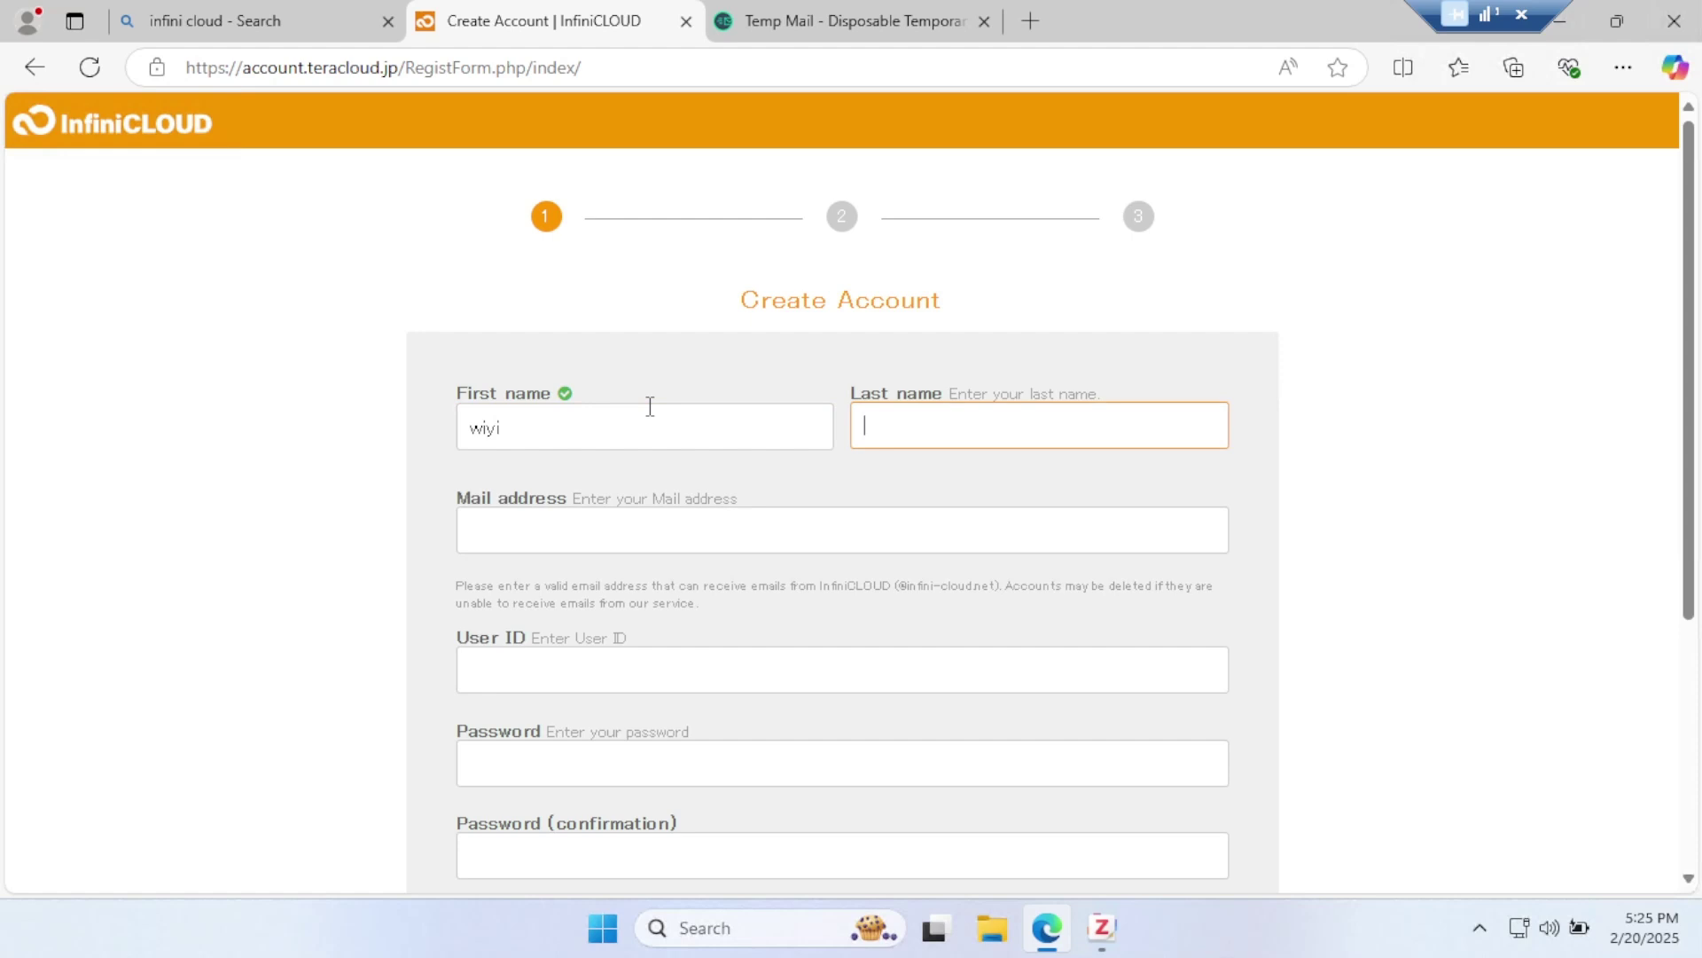
pyautogui.write('wiyi')
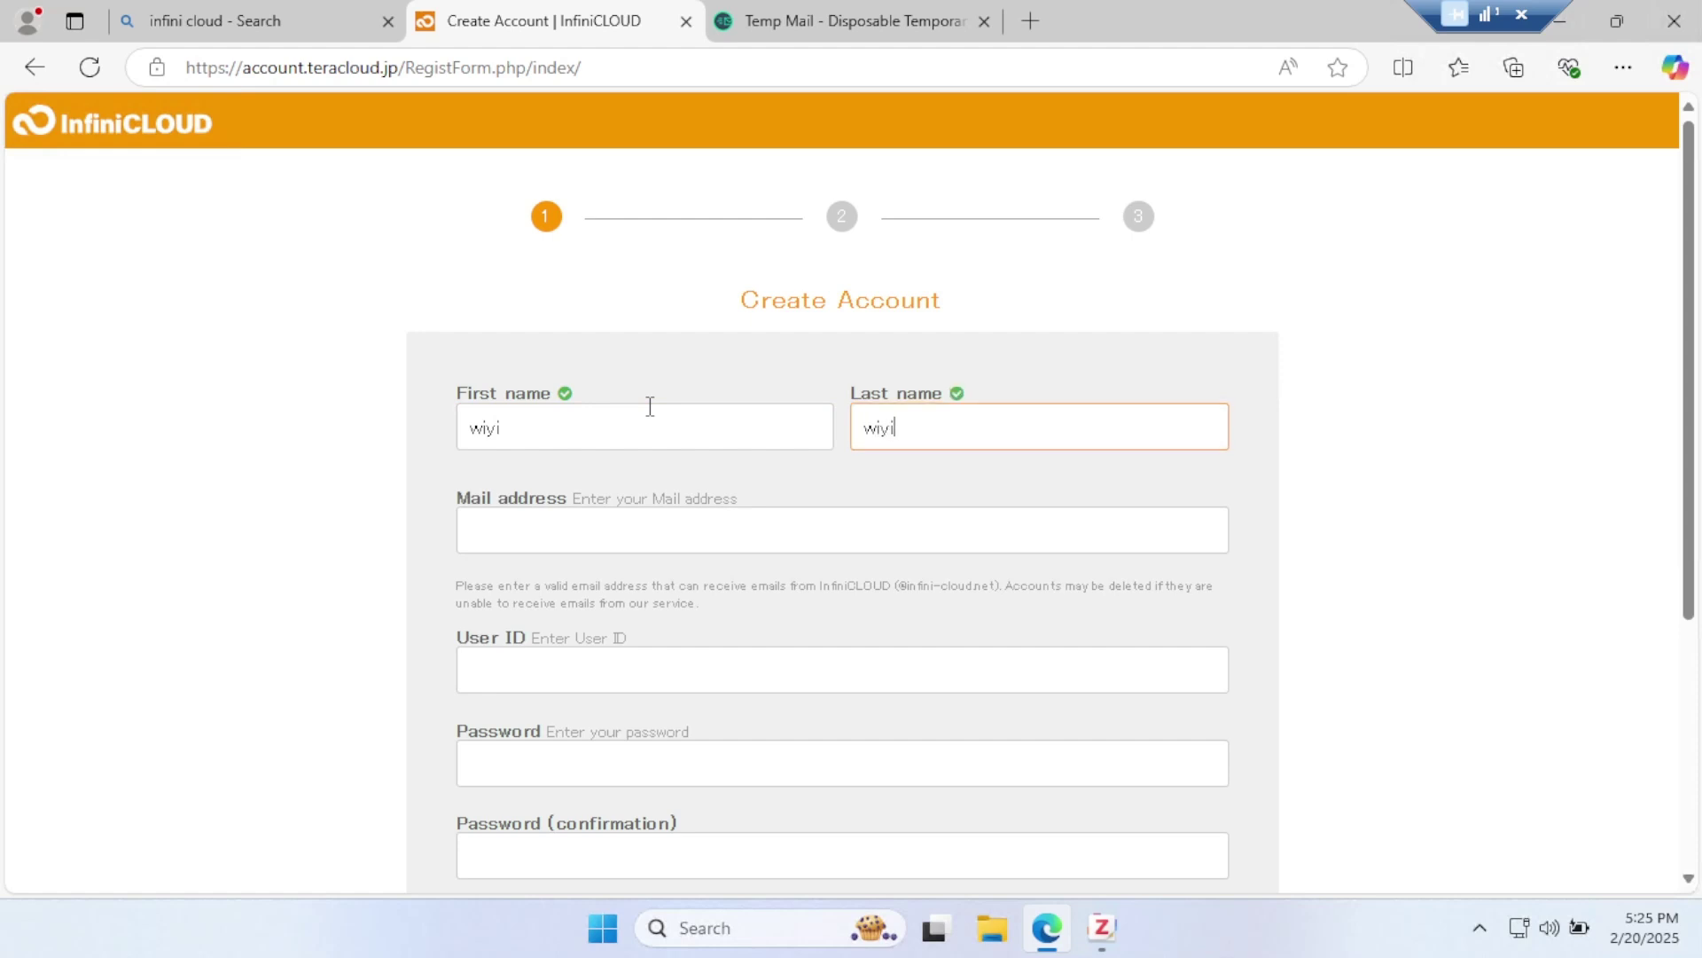
pyautogui.press('Tab')
pyautogui.hotkey('ctrl', 'v')
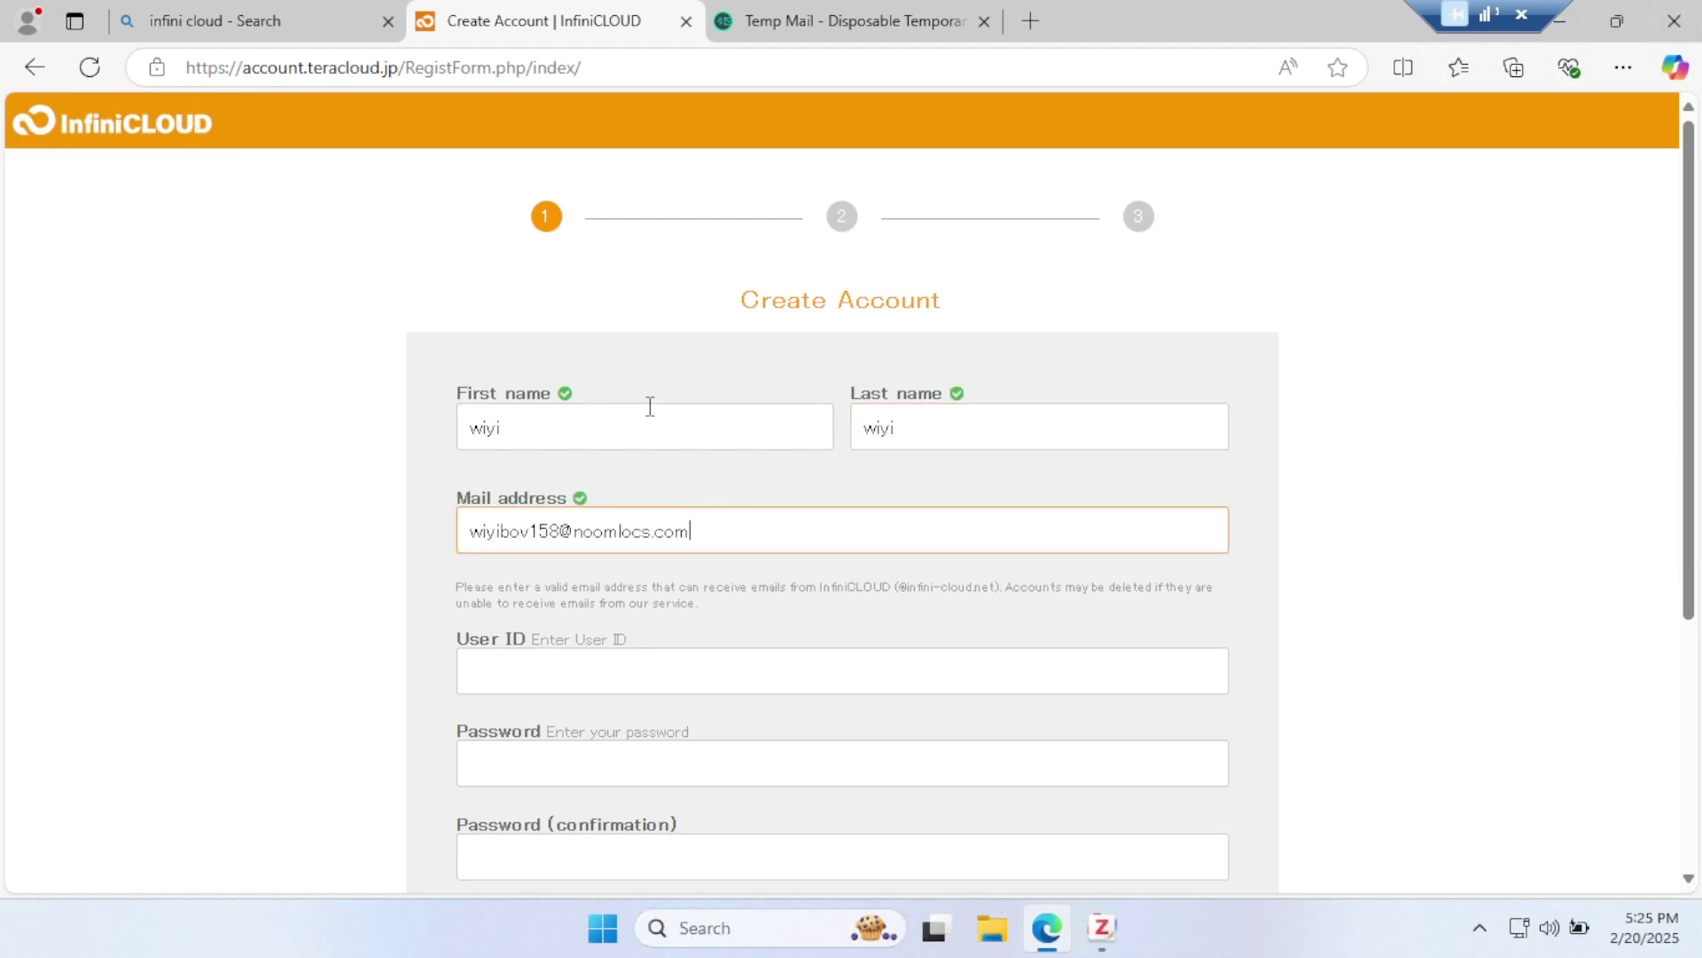
# Step: Enter the user ID and the account password, then paste the password into the confirmation field
pyautogui.click(619, 674)
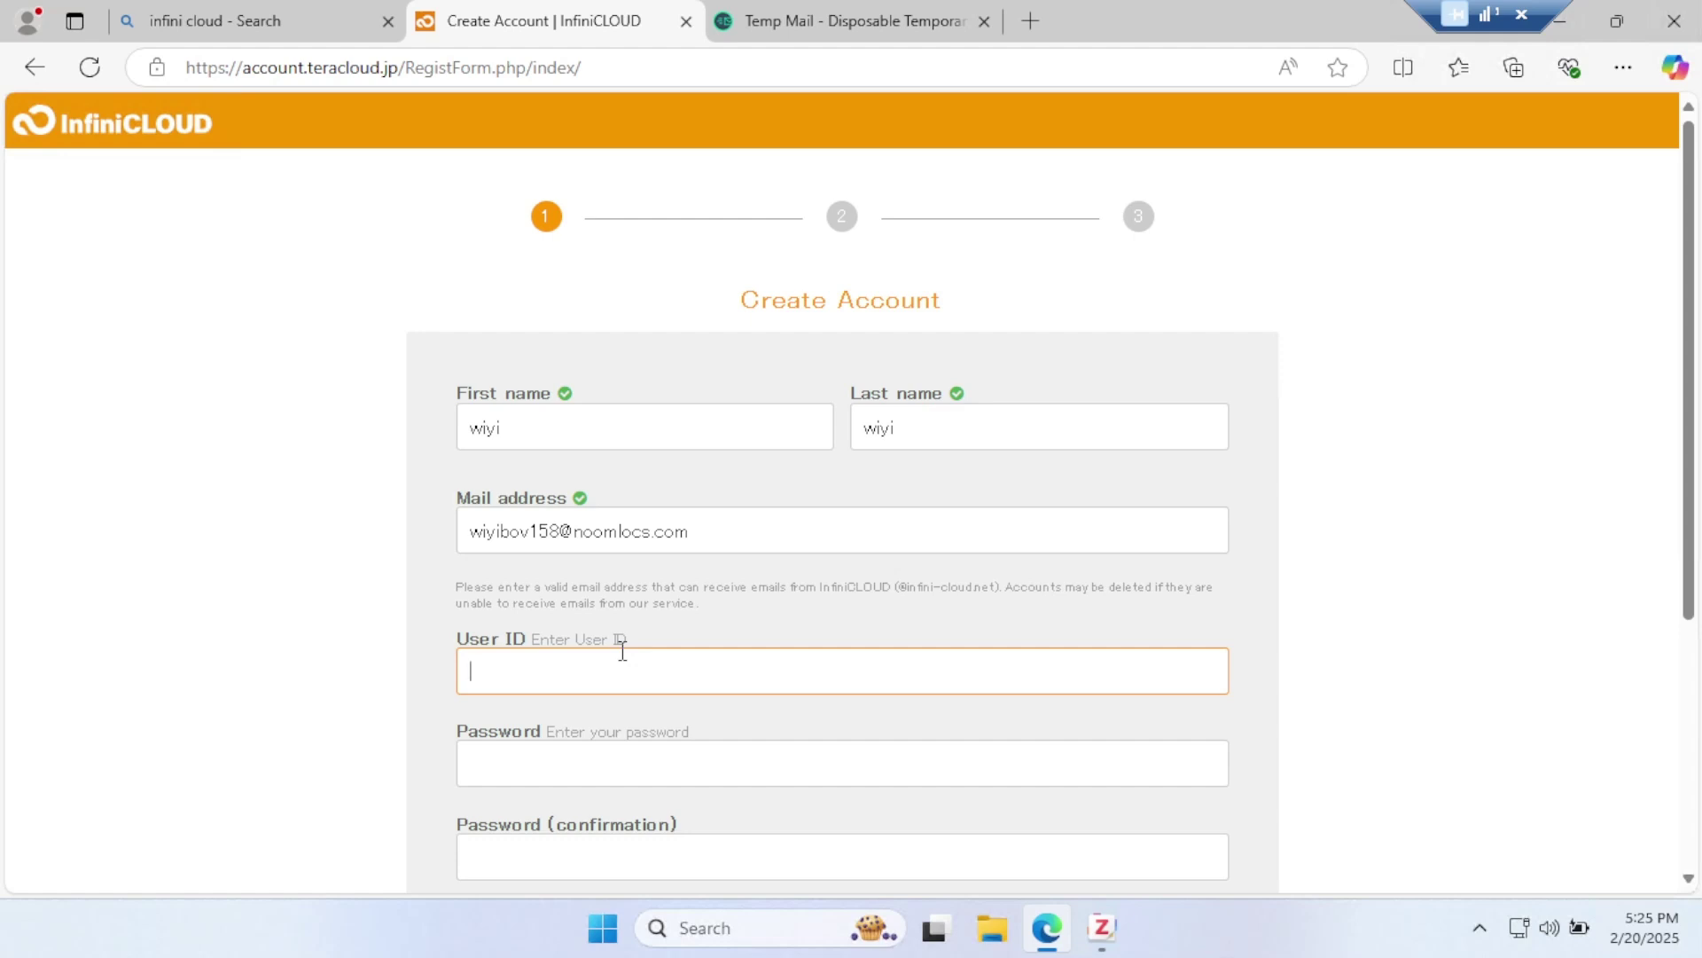
pyautogui.write('wiyi')
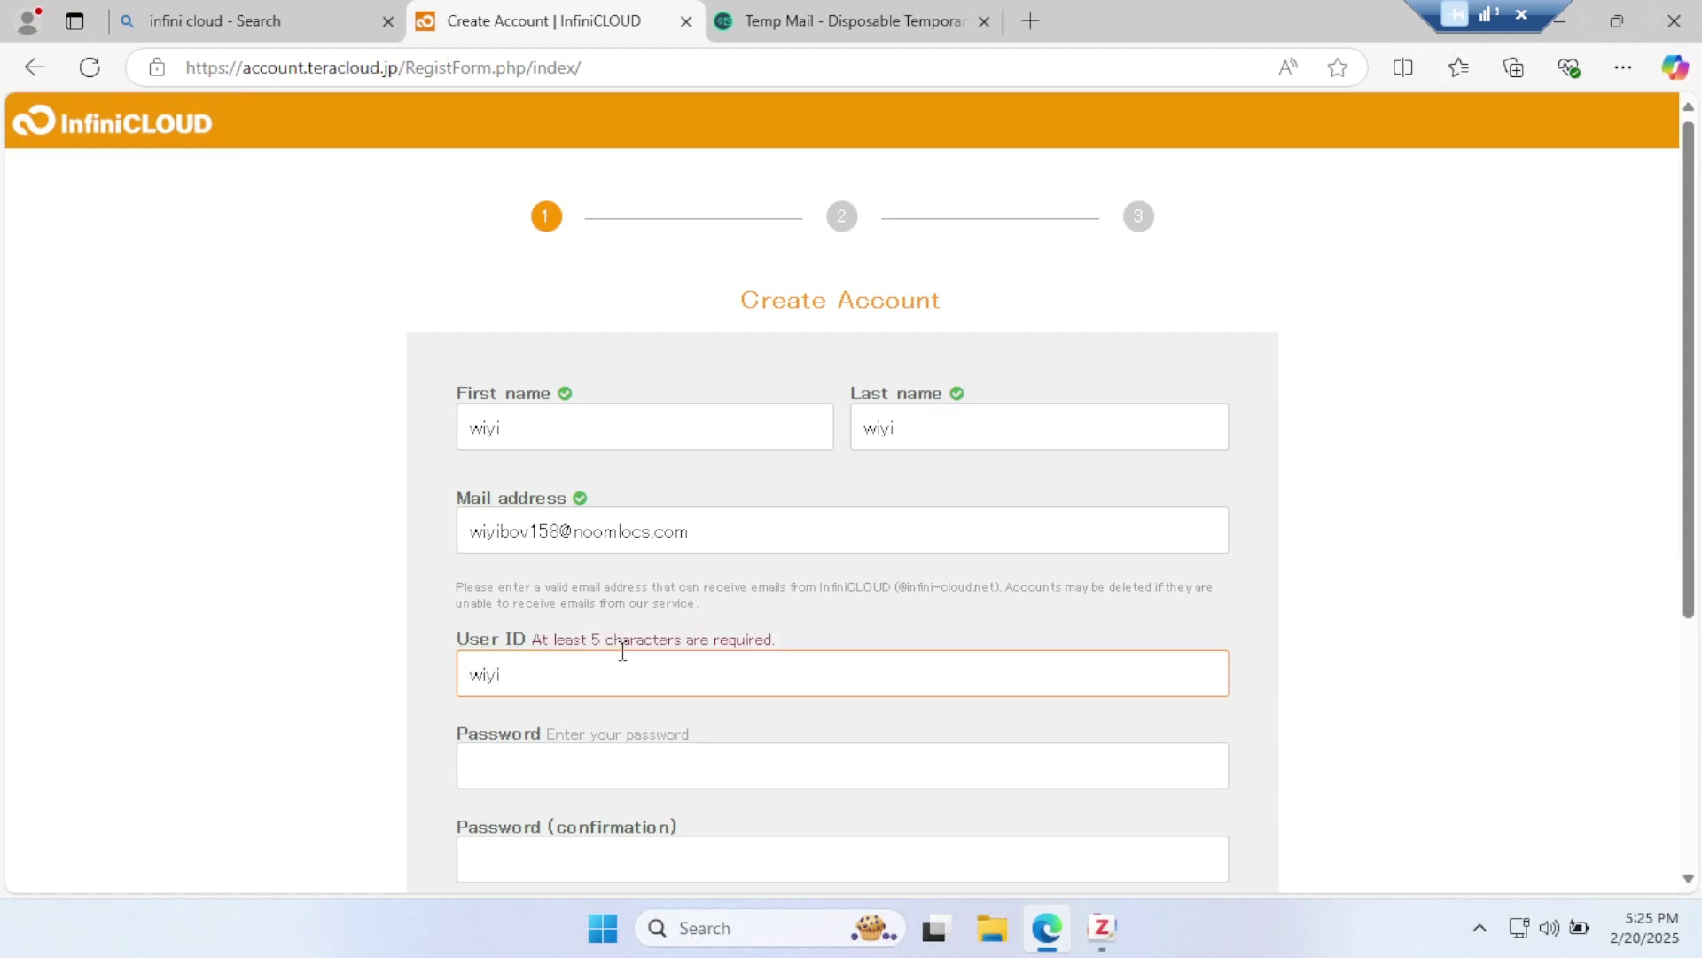
pyautogui.write('12')
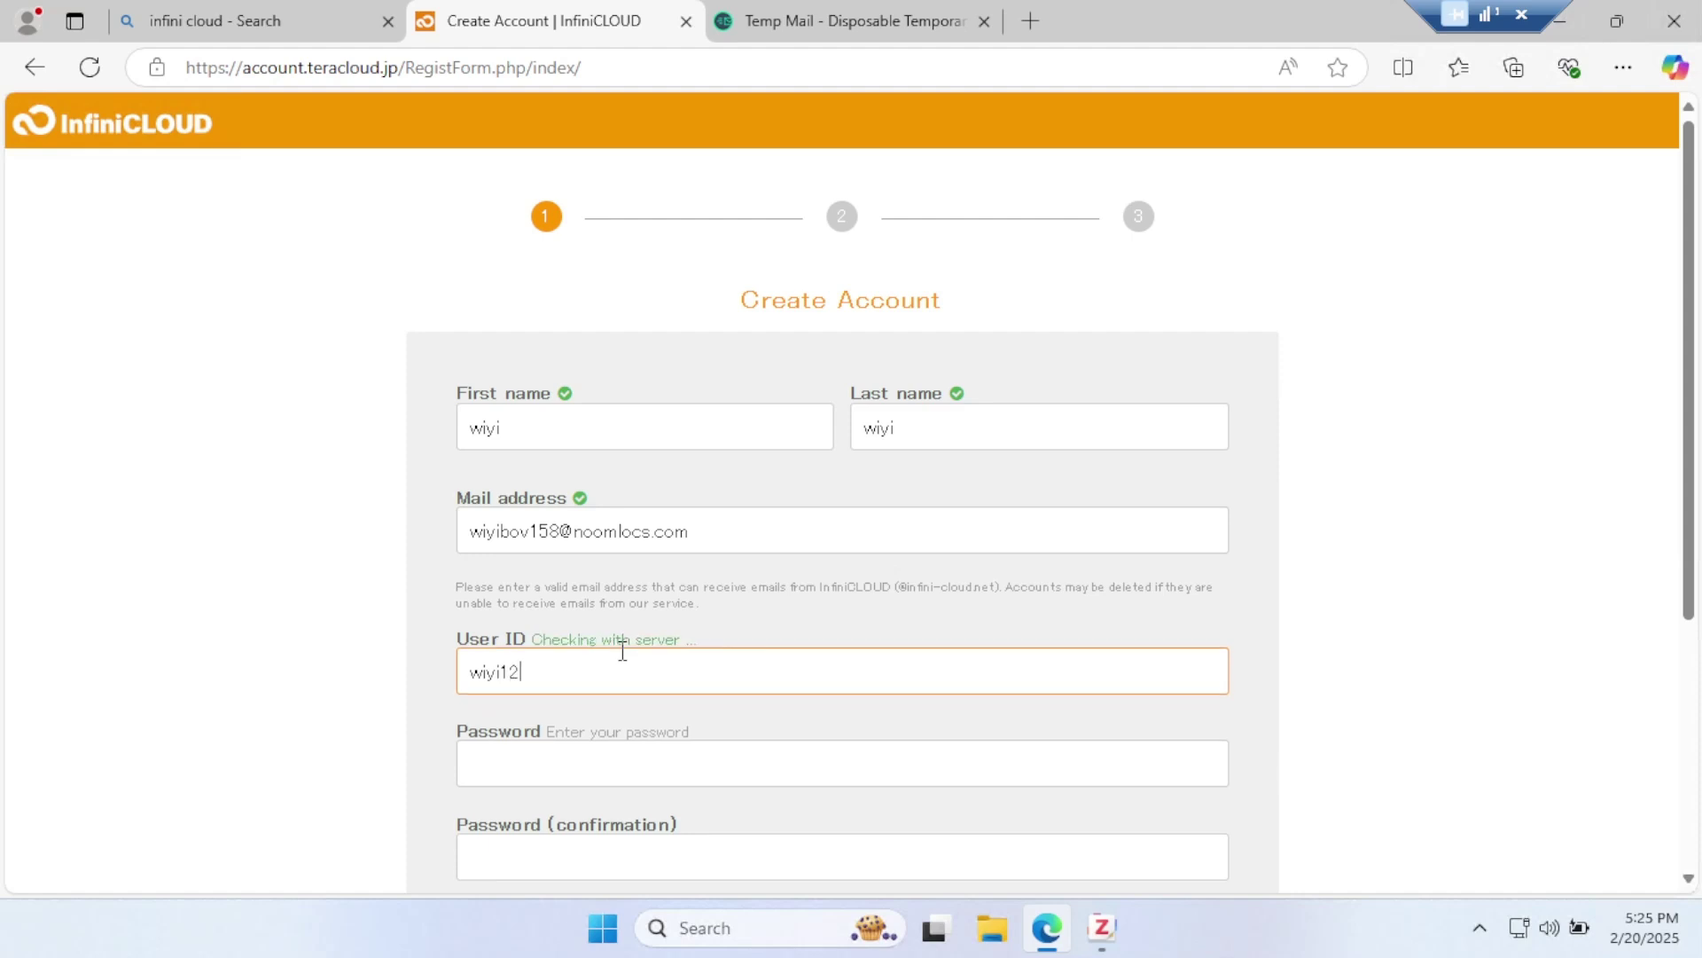
pyautogui.click(594, 777)
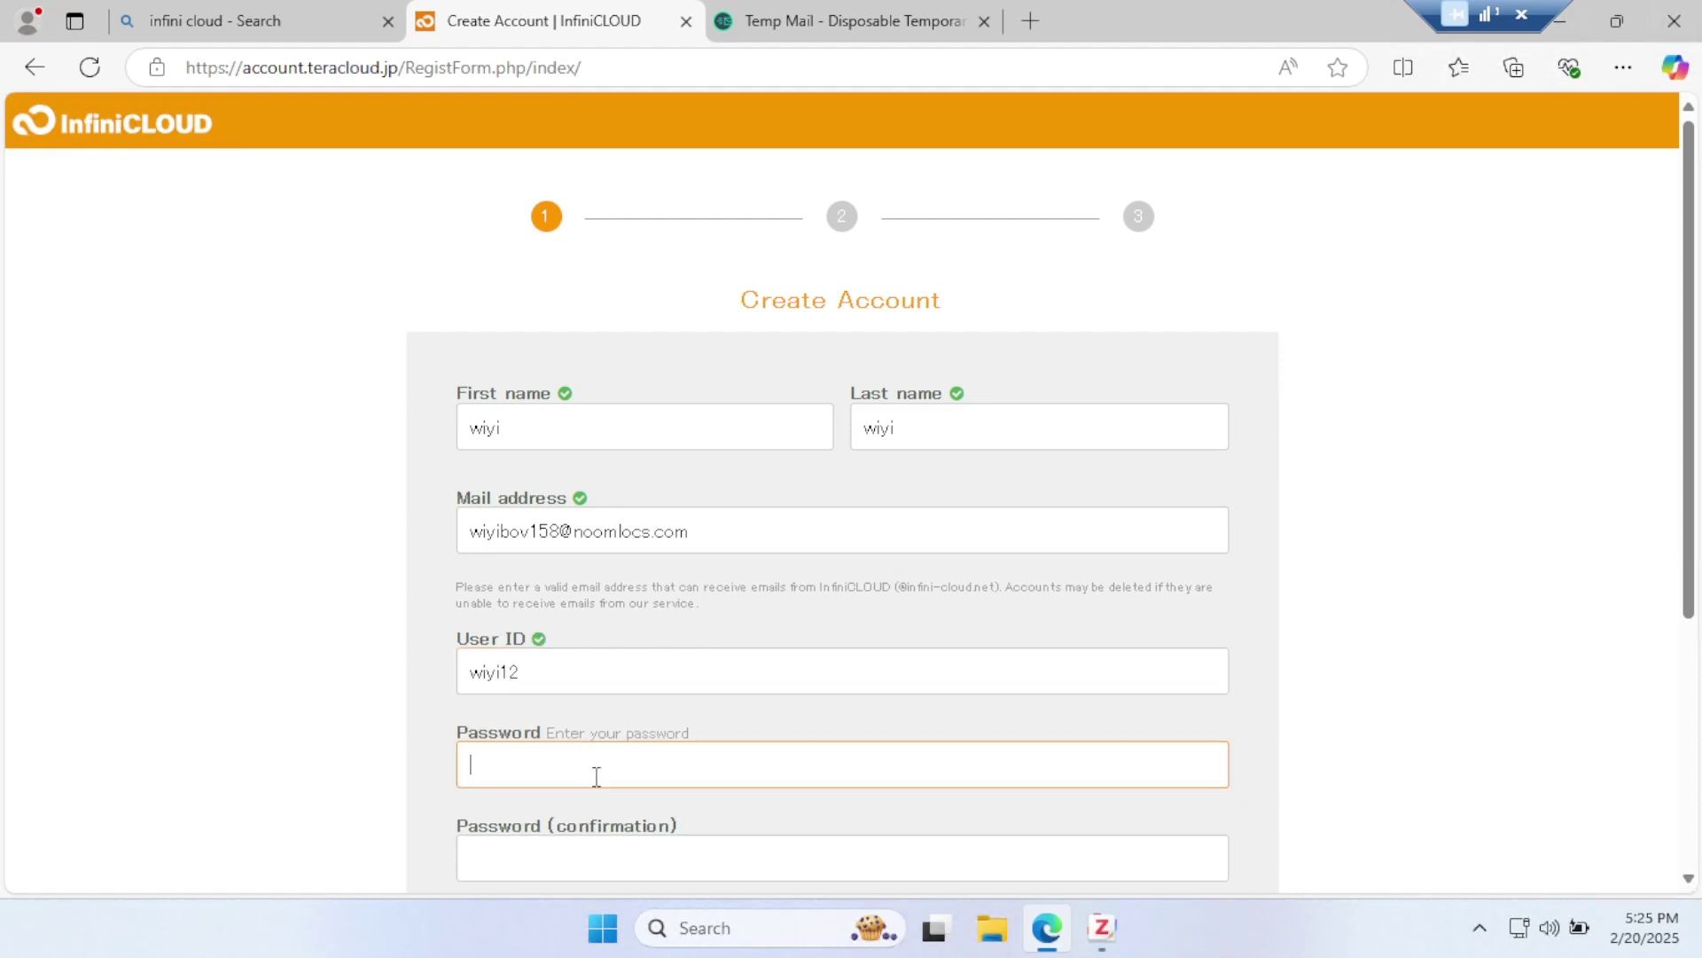
pyautogui.write('w')
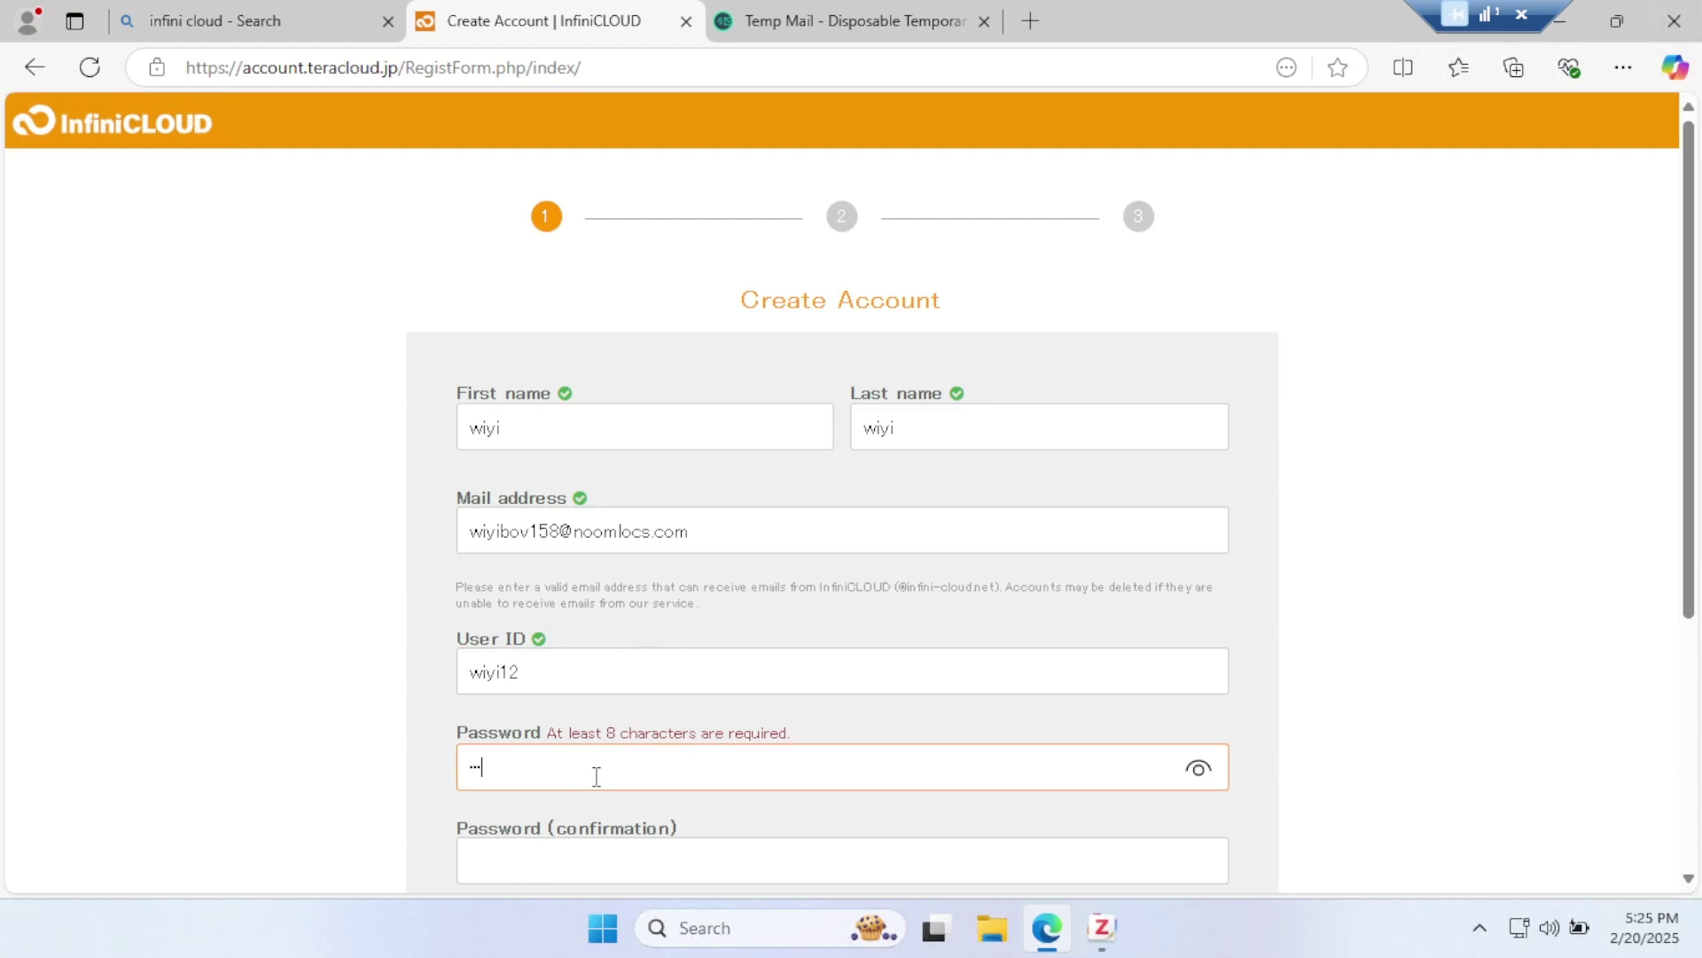
pyautogui.click(1197, 768)
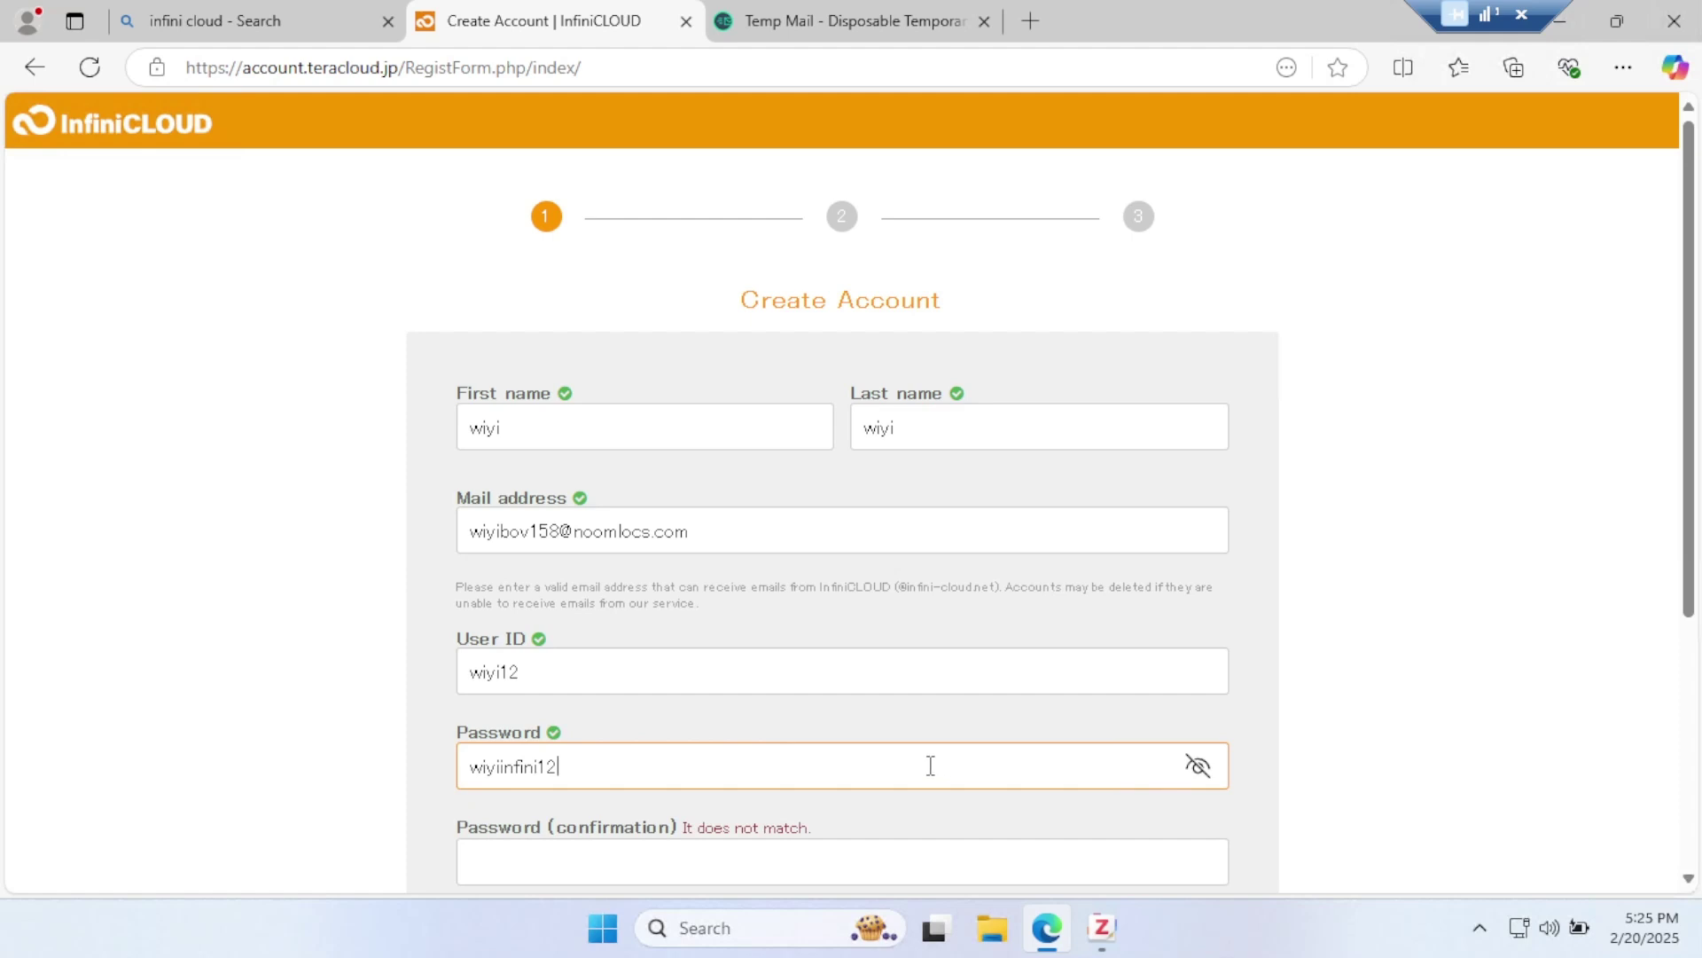
pyautogui.moveTo(930, 765); pyautogui.dragTo(388, 761)
pyautogui.click(562, 854)
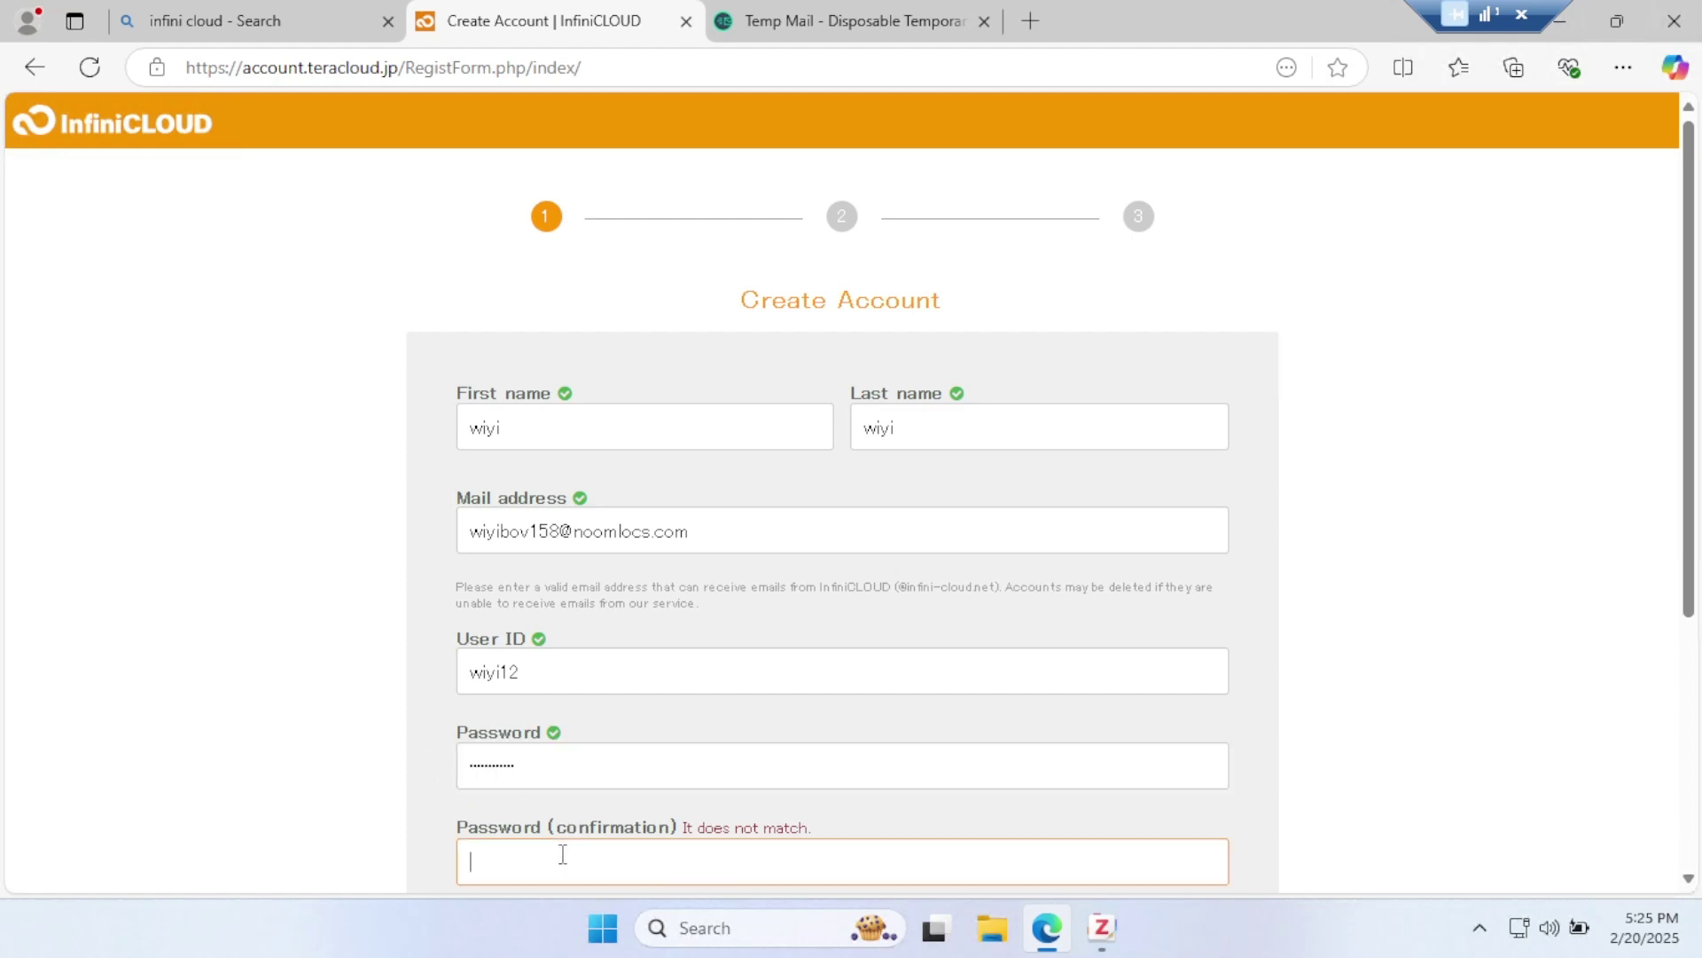
pyautogui.hotkey('ctrl', 'v')
# Step: Tick the service notifications, Terms of Service and antisocial-force agreements
pyautogui.scroll(-4, 695, 665)
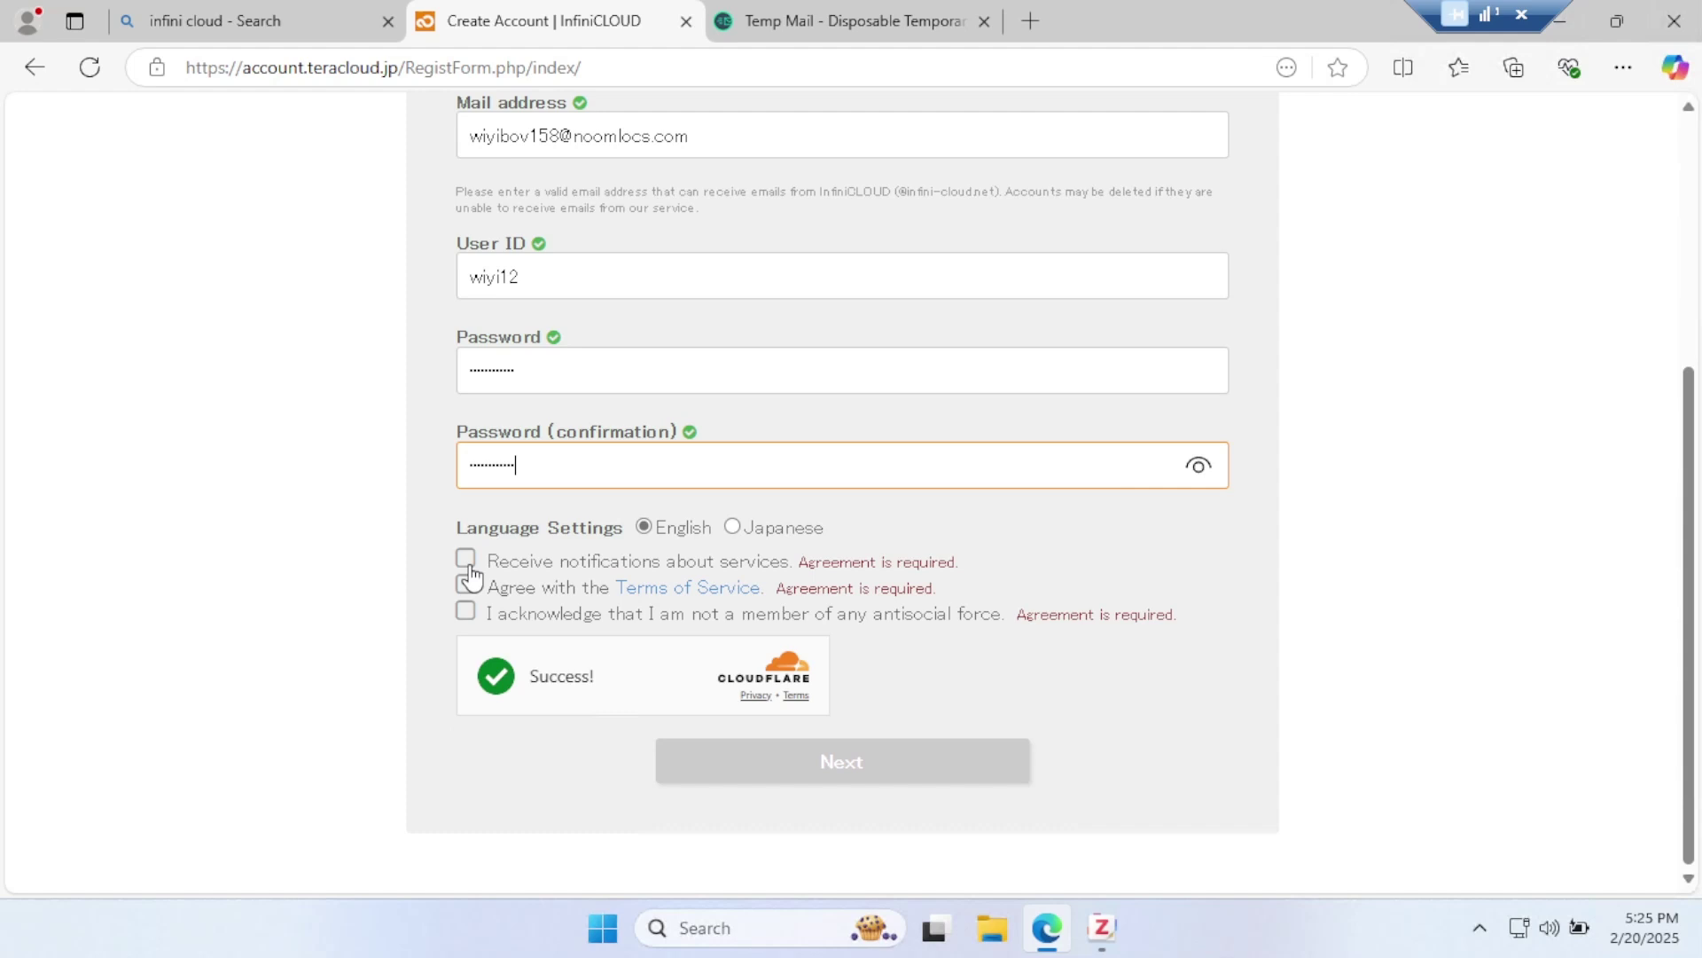
pyautogui.click(466, 558)
pyautogui.click(465, 586)
pyautogui.click(465, 611)
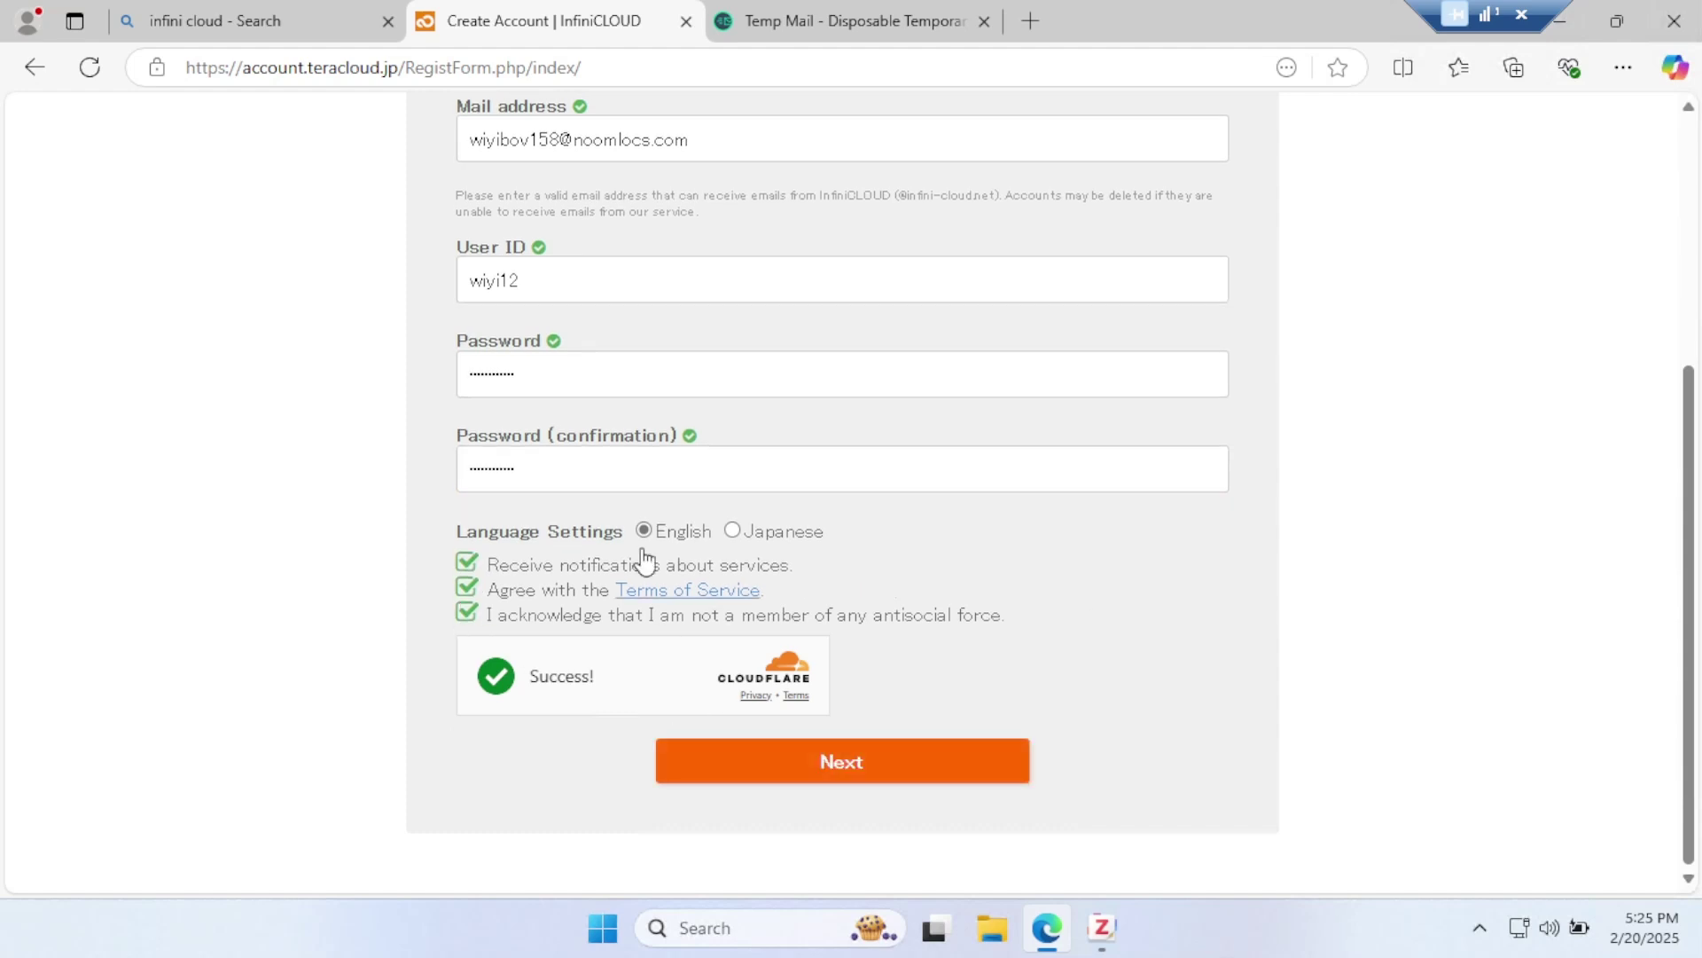
# Step: Submit the registration, open InfiniCLOUD's verification email in Temp Mail and follow its activation link
pyautogui.click(843, 763)
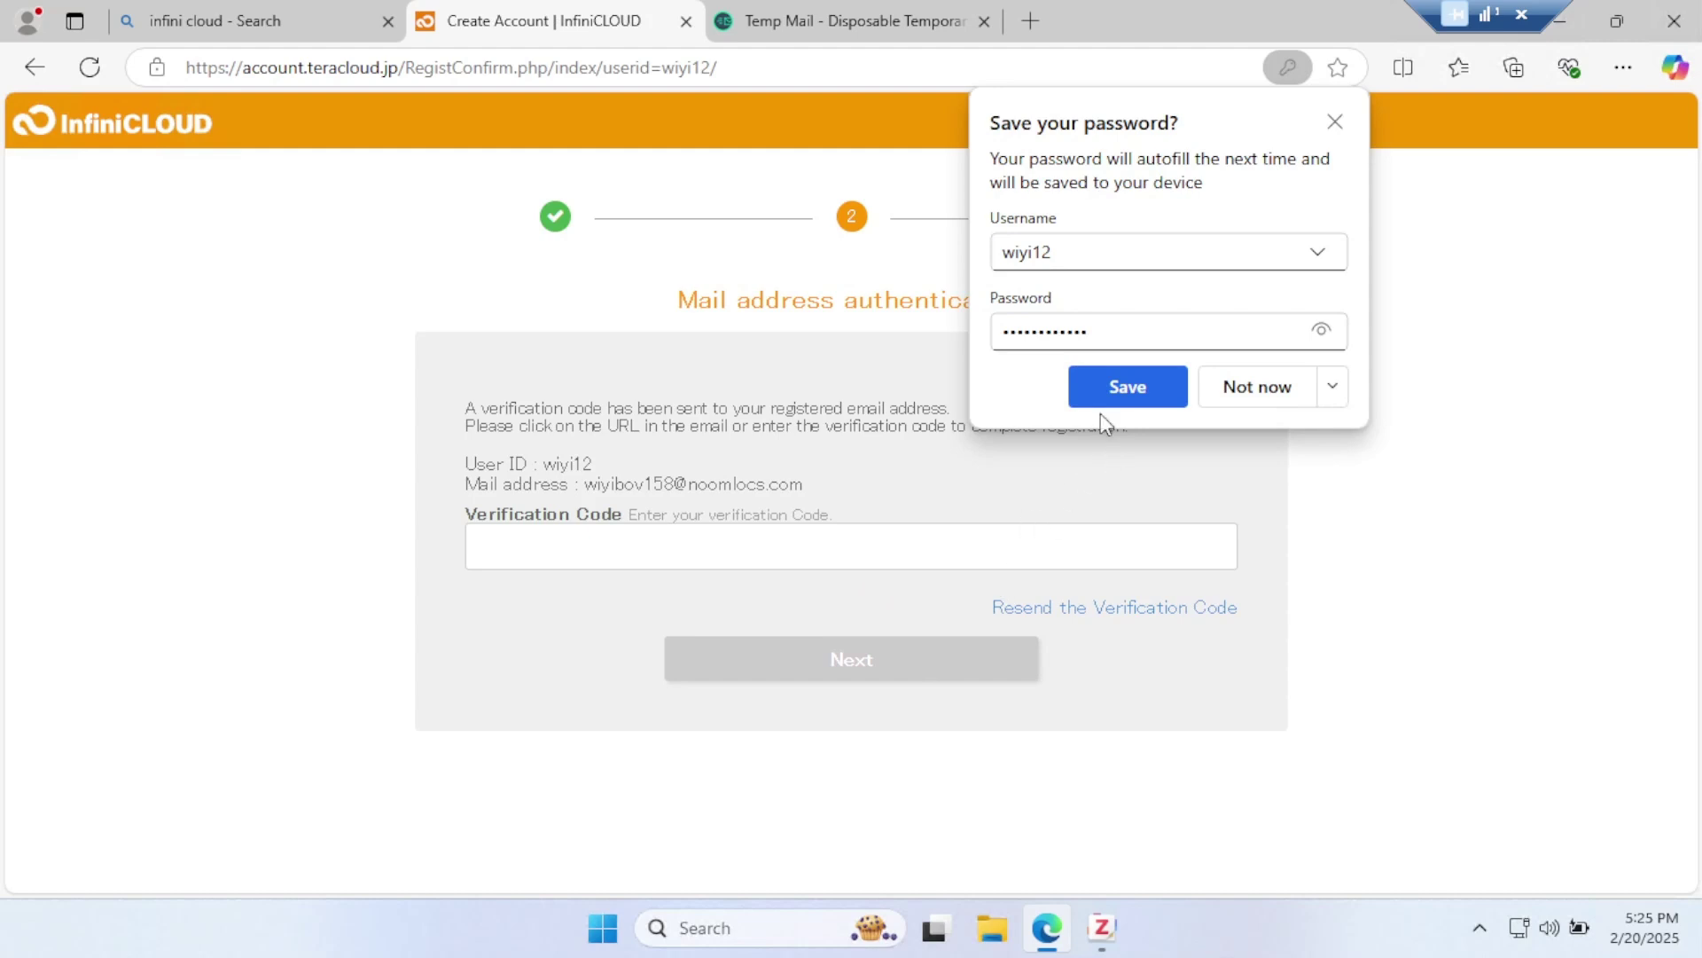
pyautogui.click(851, 21)
pyautogui.scroll(-7, 822, 422)
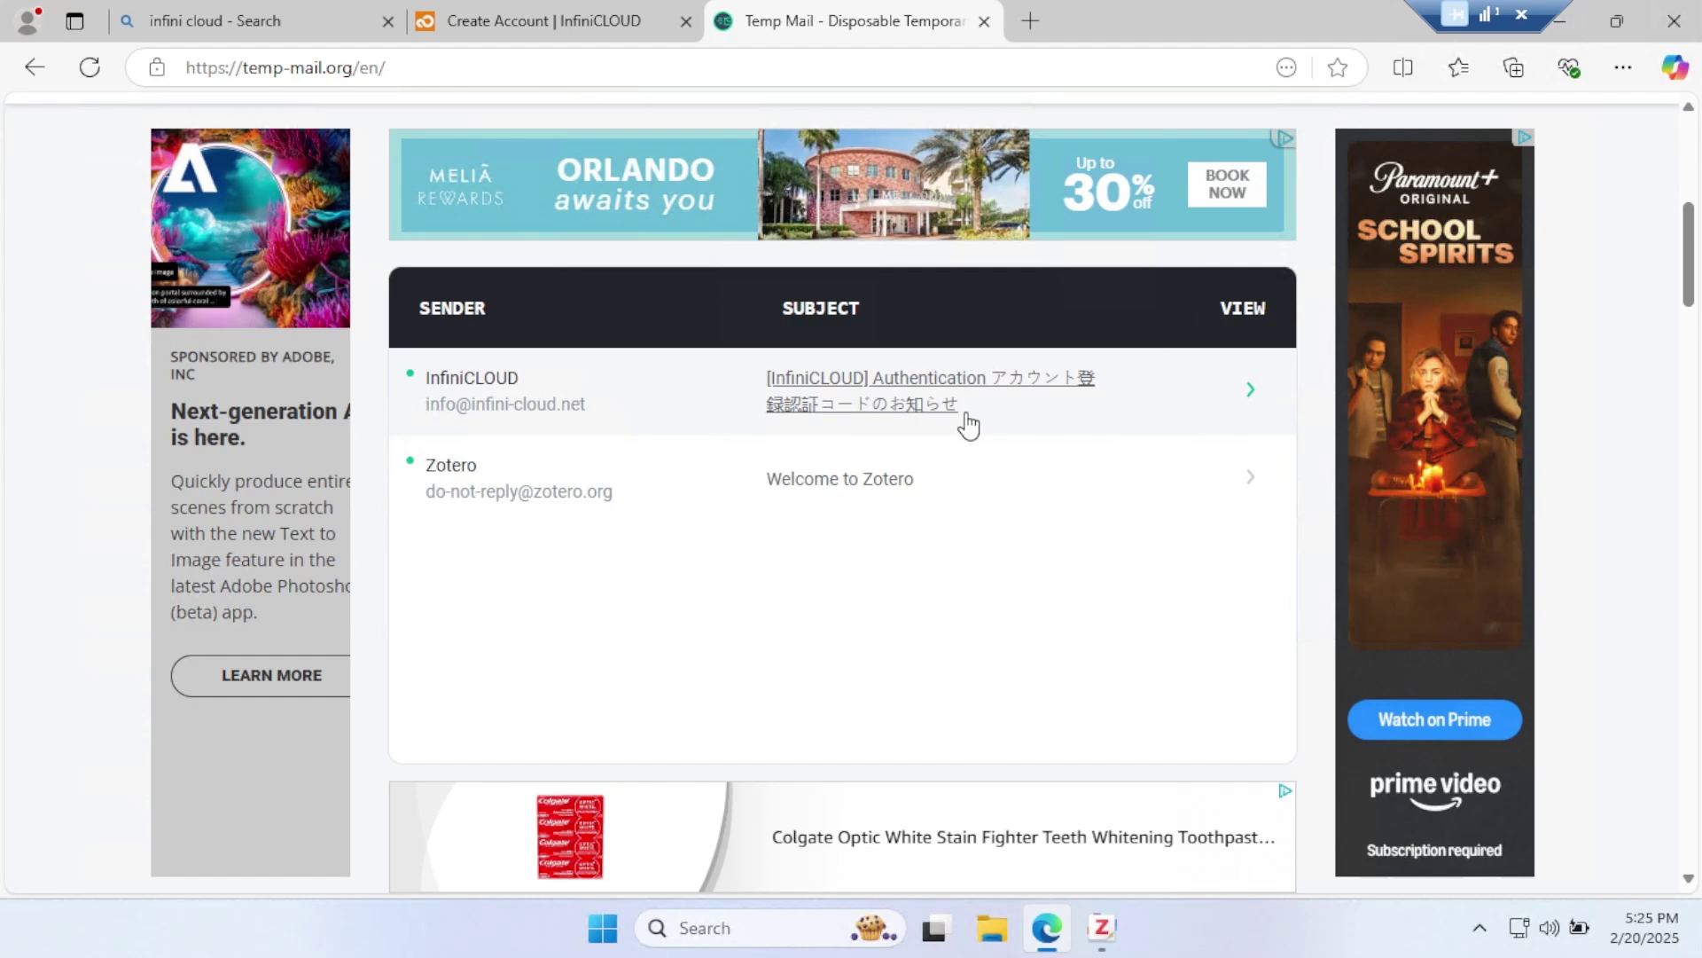
pyautogui.click(1253, 397)
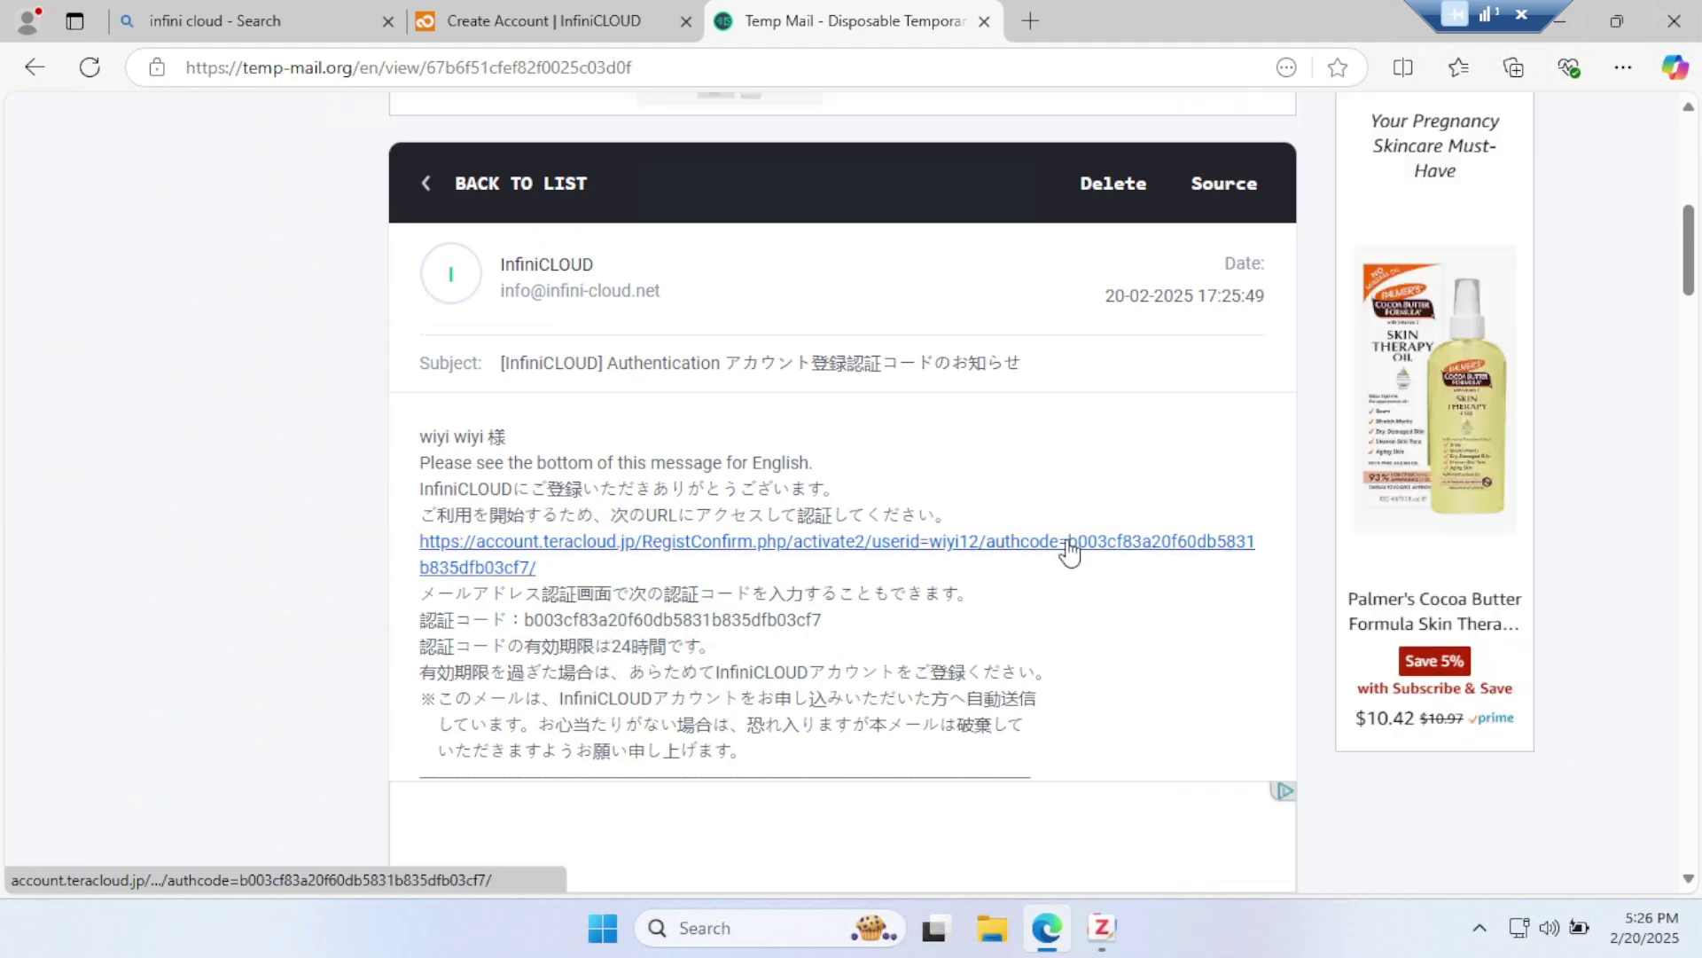
pyautogui.click(1069, 545)
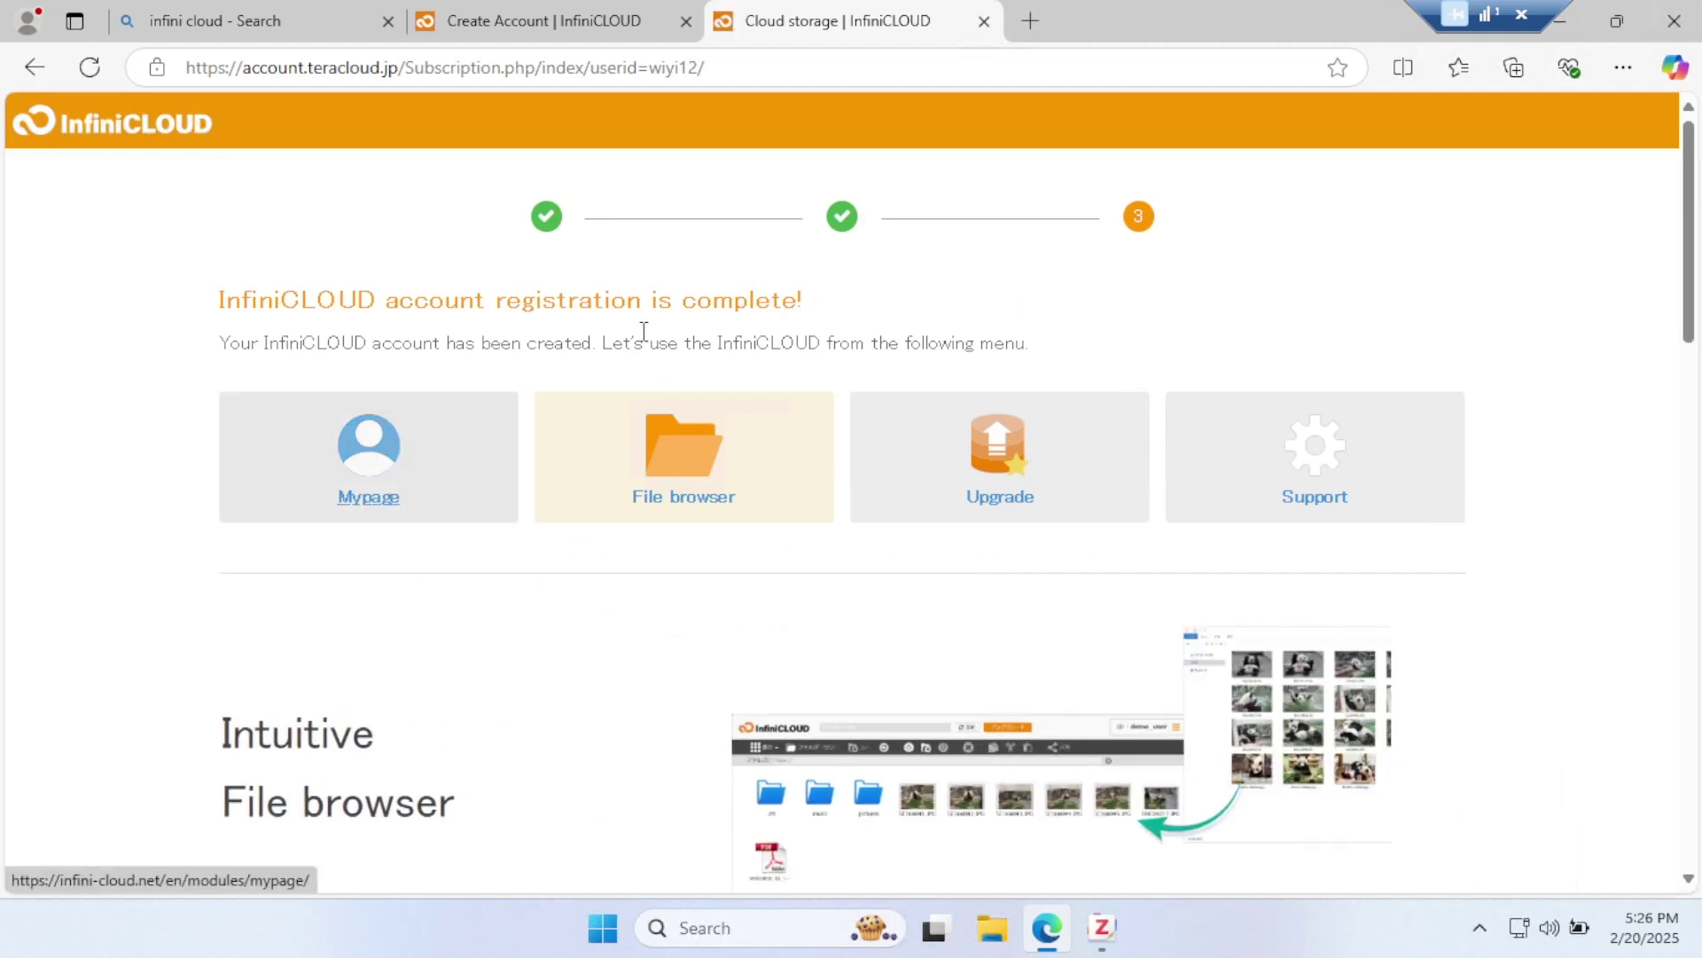
# Step: Close the account-creation tab, go to the InfiniCLOUD login page and turn on Windows clipboard history
pyautogui.click(380, 502)
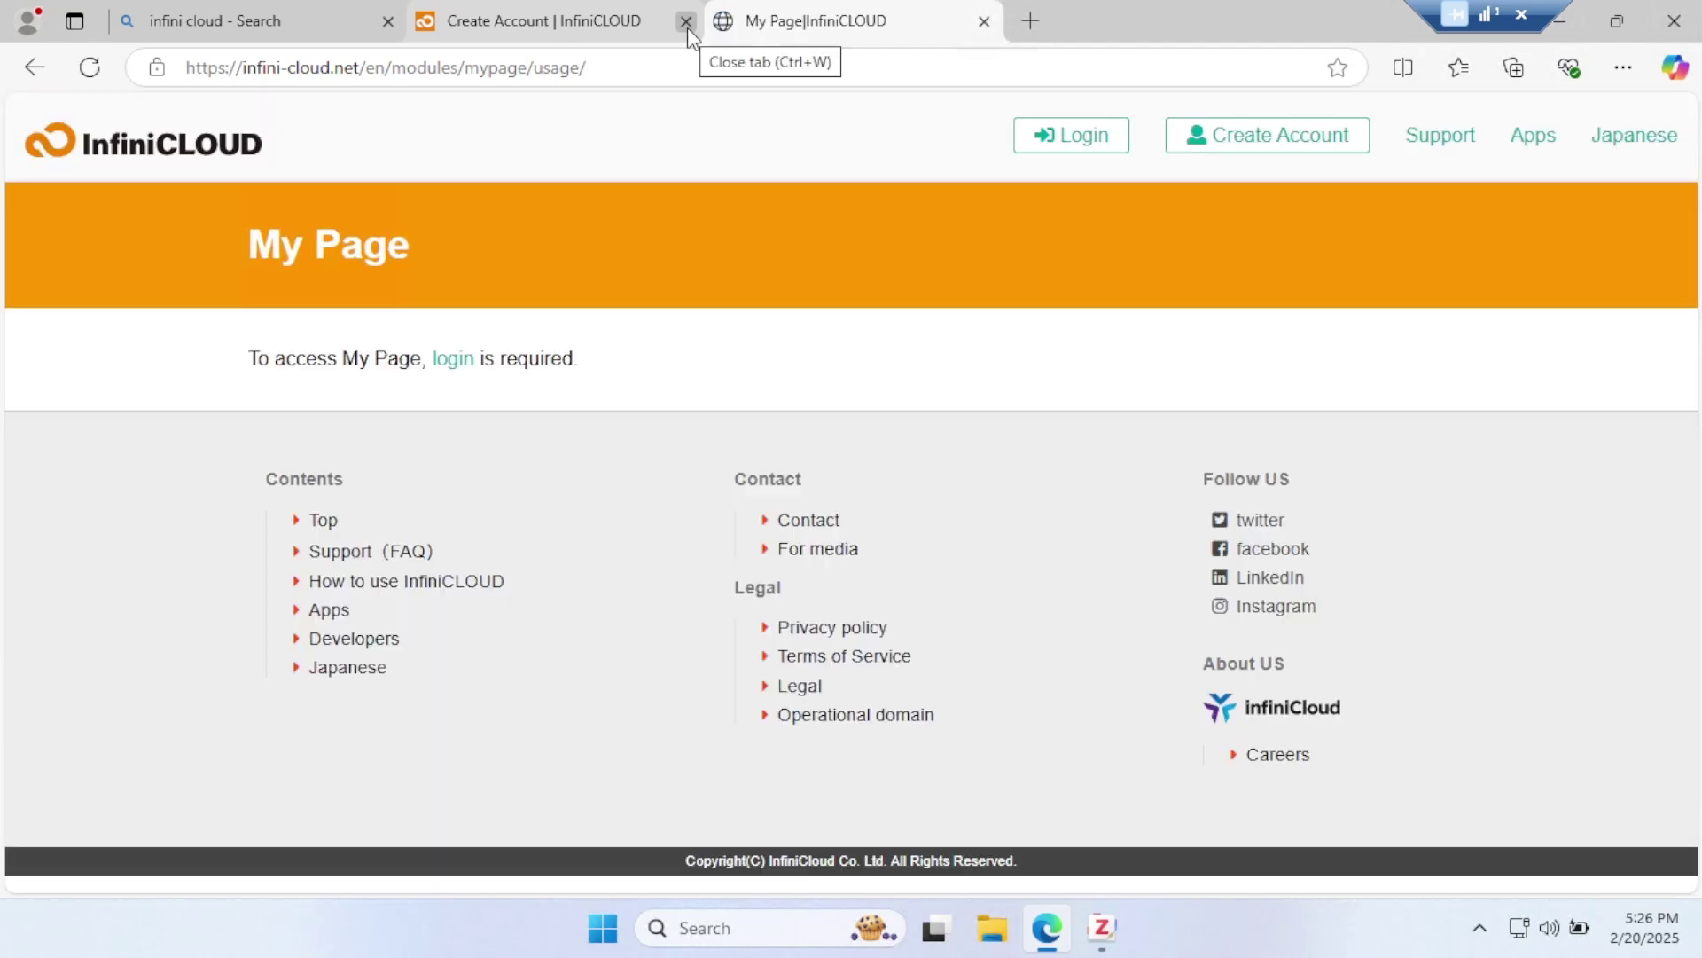
pyautogui.click(686, 22)
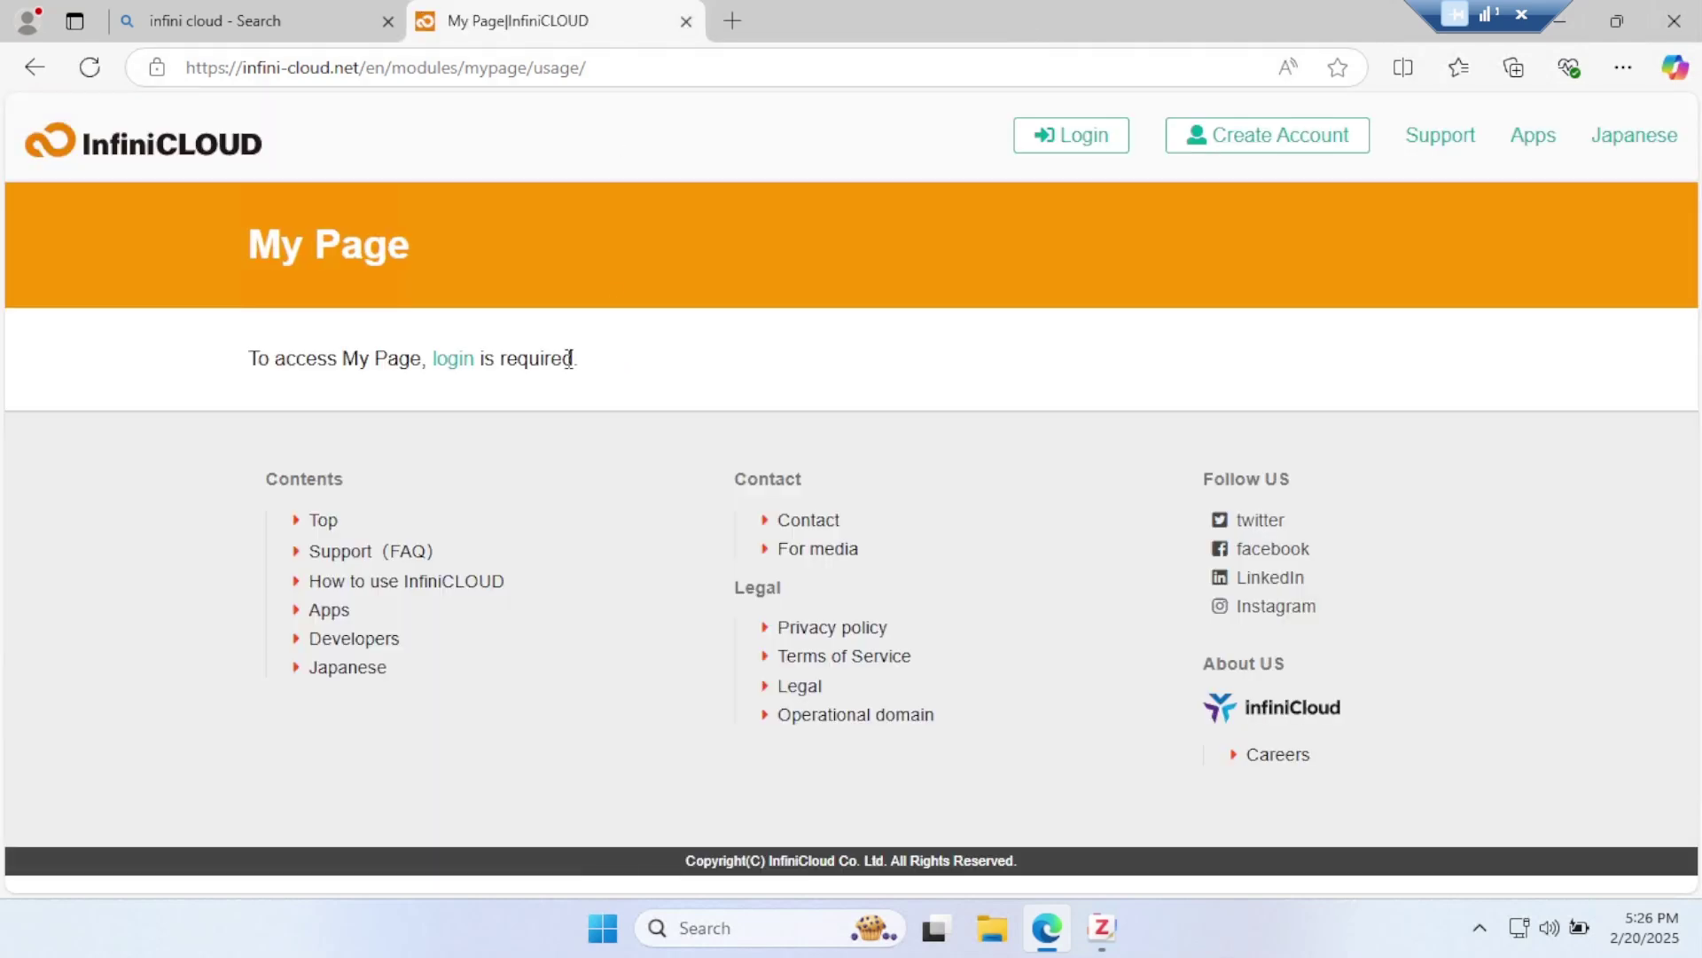
pyautogui.click(467, 363)
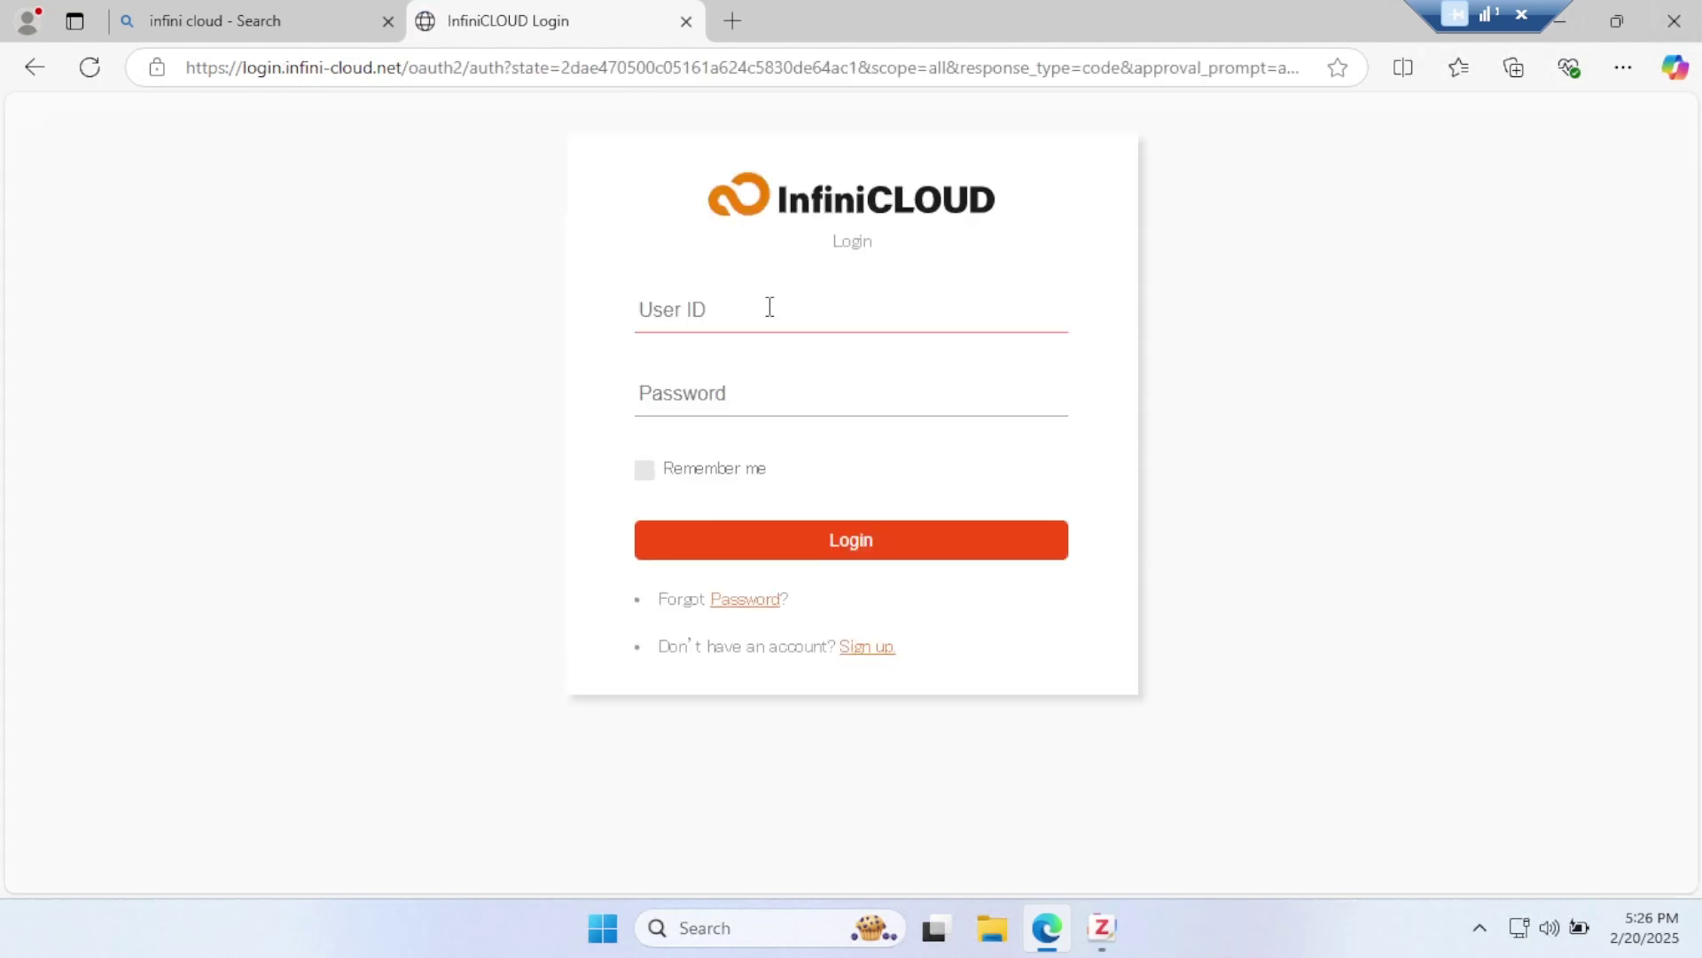
pyautogui.press('super+v')
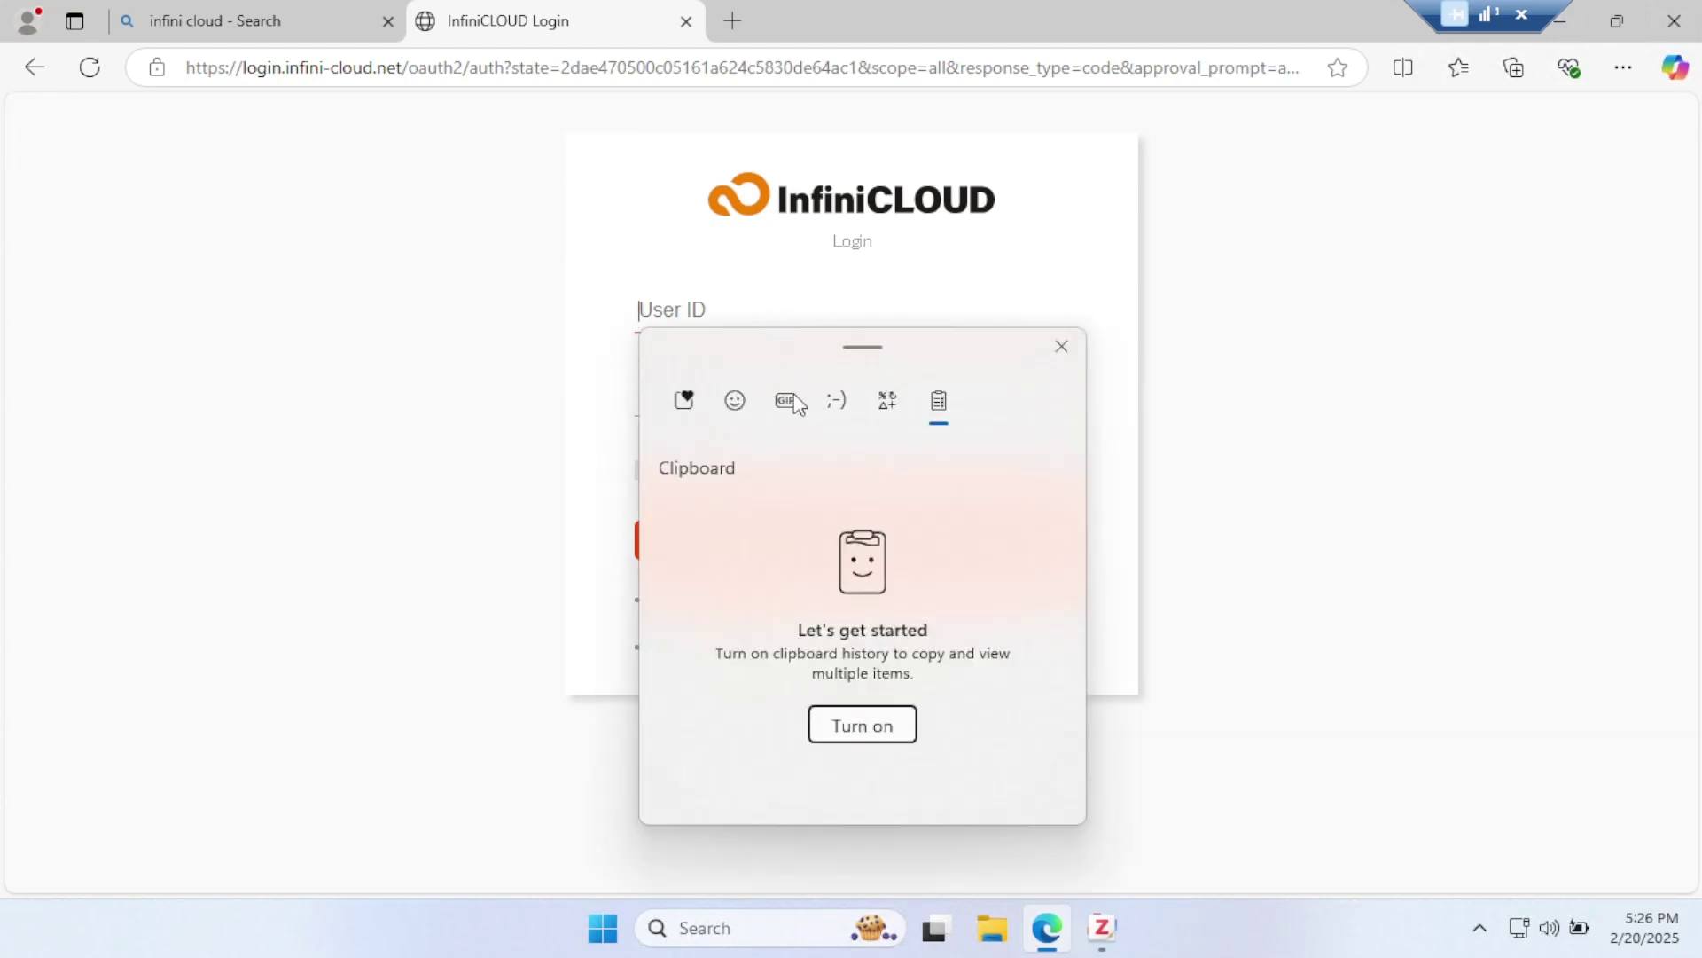
pyautogui.click(871, 725)
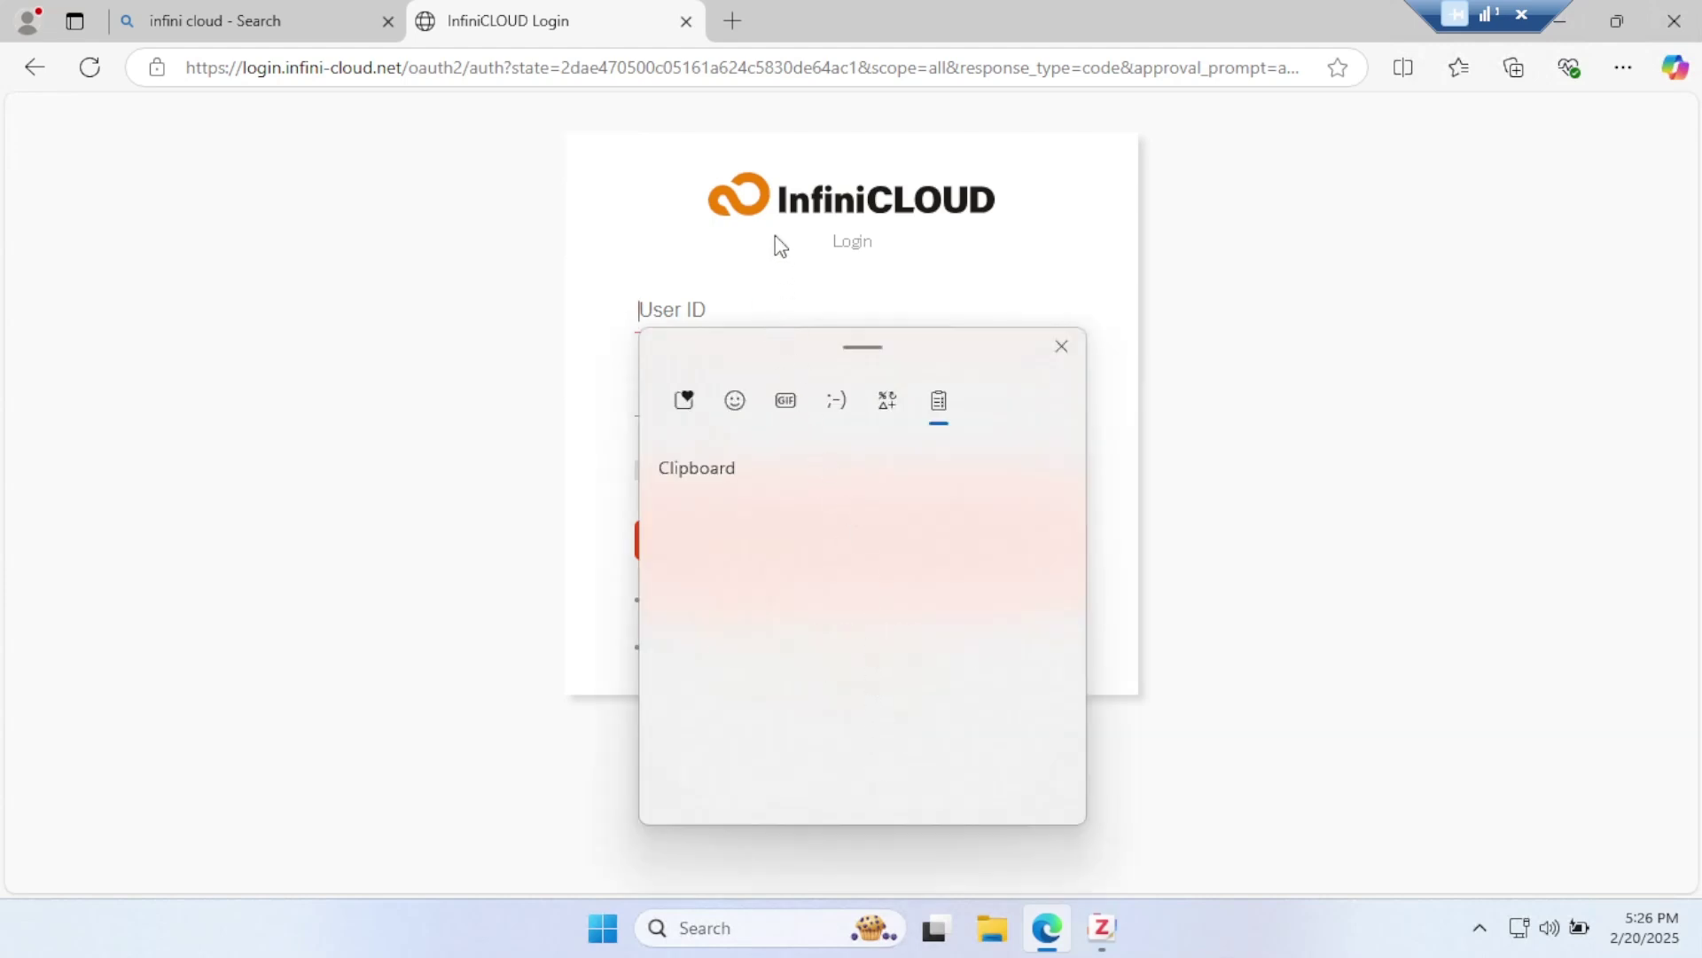
pyautogui.press('Escape')
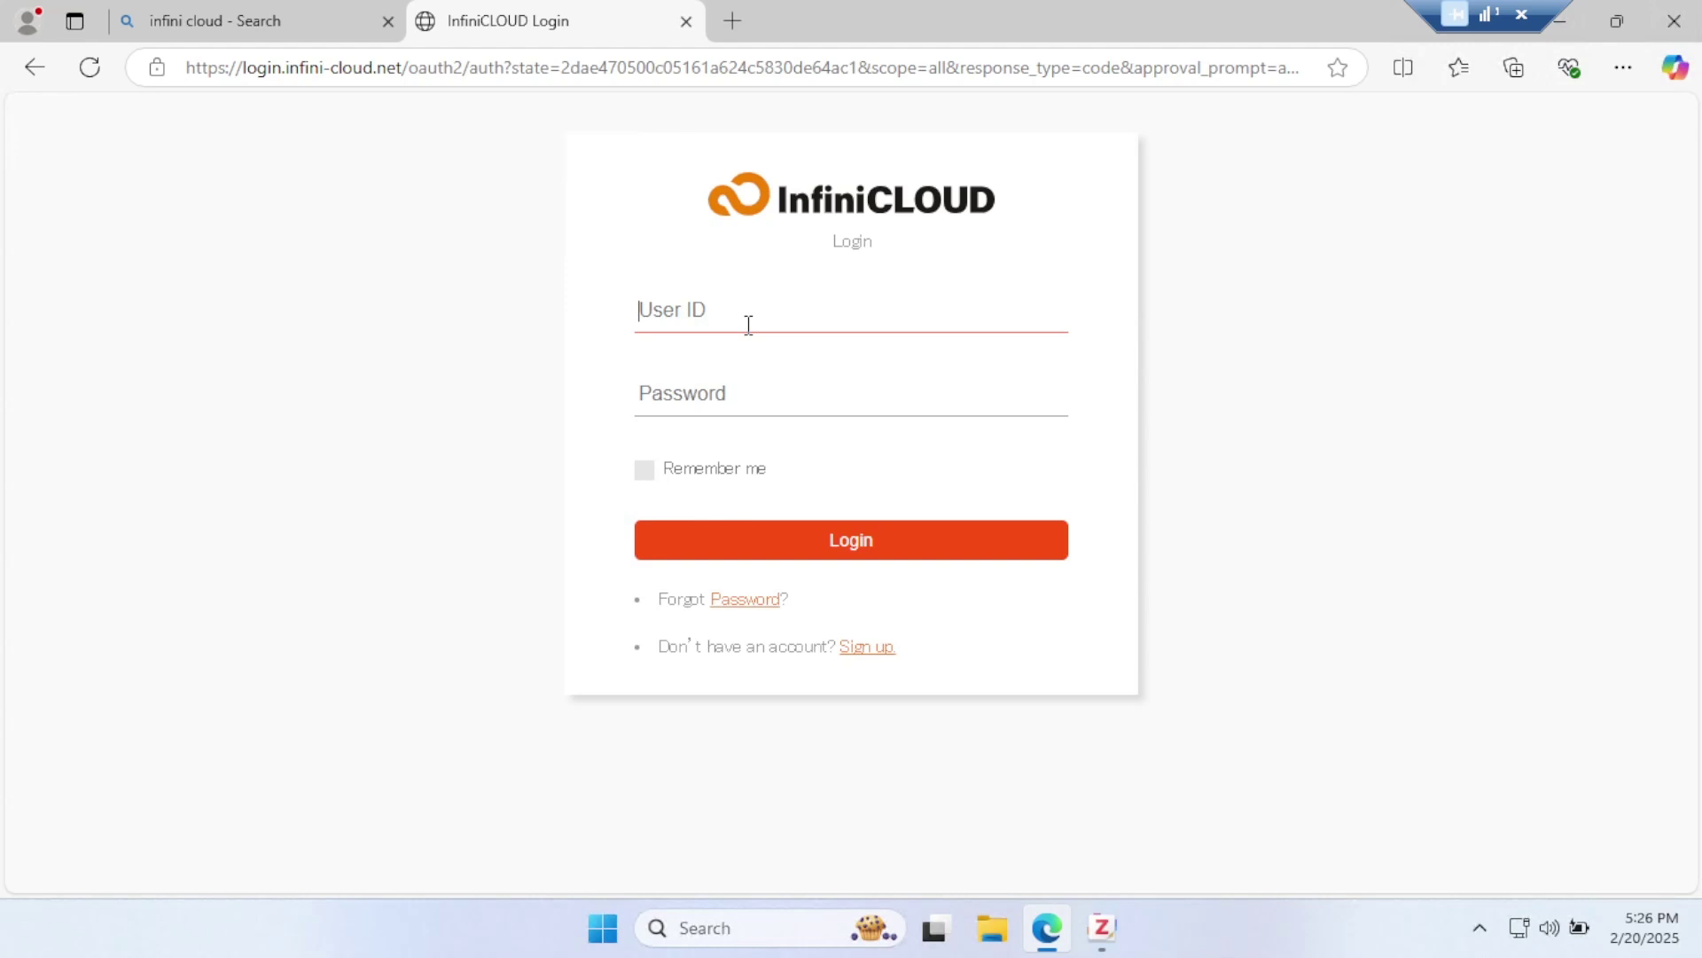
# Step: Log in with the pasted password and the user ID, declining to save the password
pyautogui.click(737, 395)
pyautogui.hotkey('ctrl', 'v')
pyautogui.click(1047, 396)
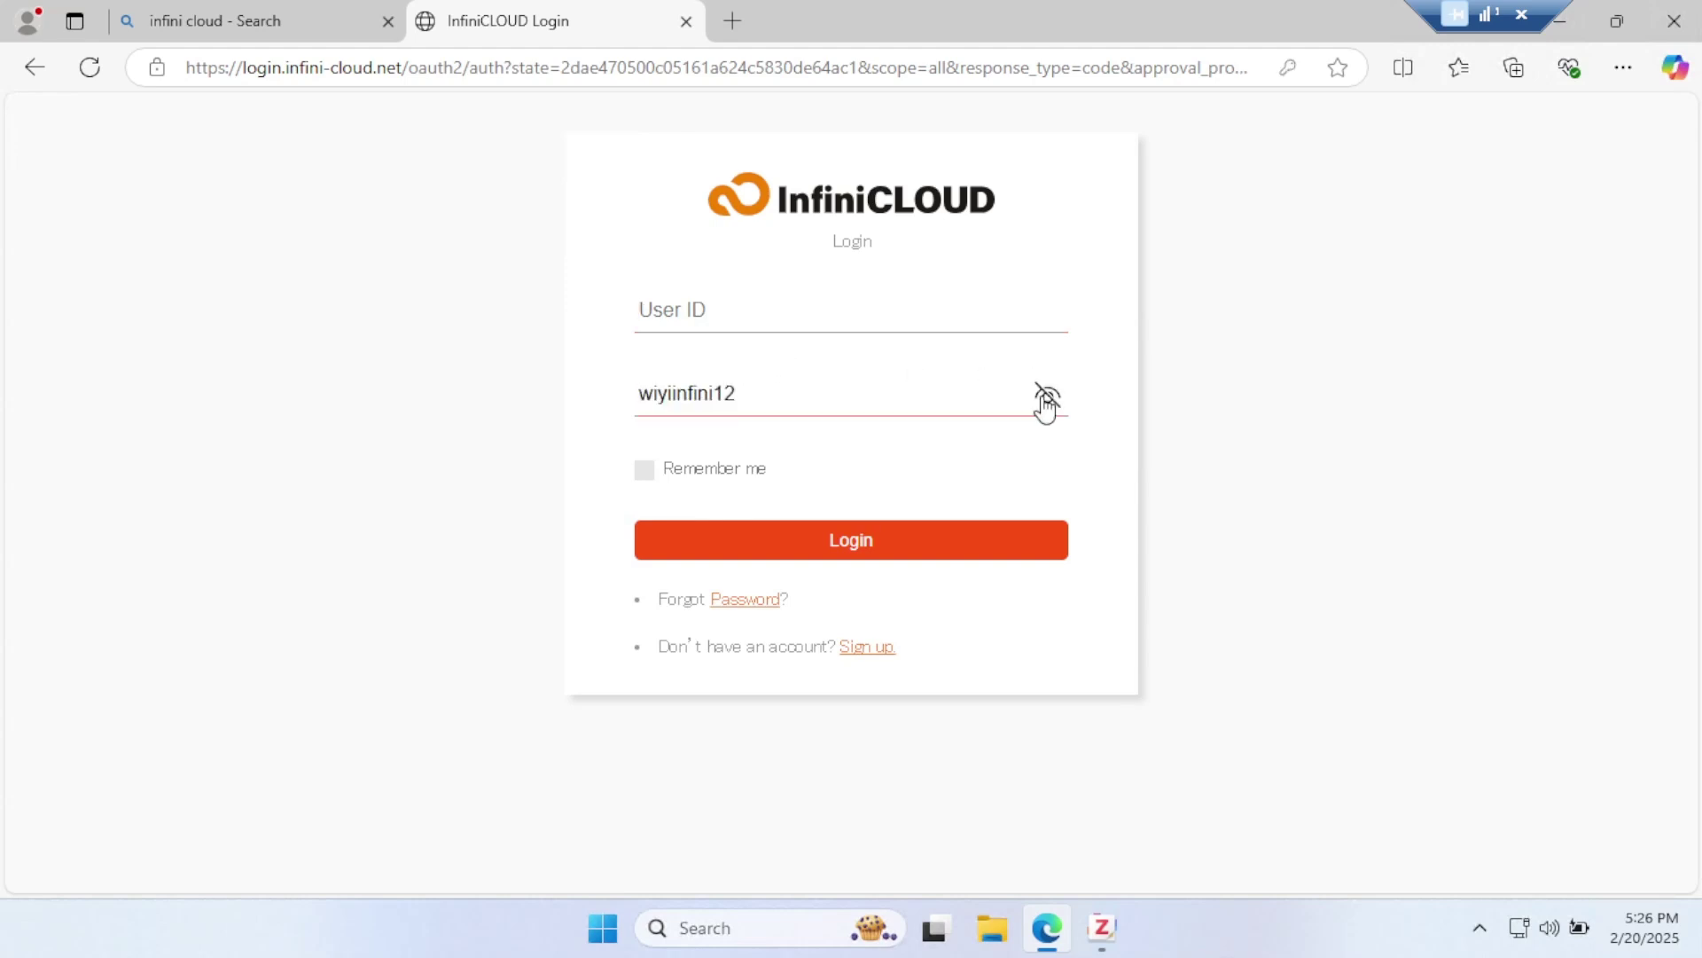
pyautogui.click(799, 316)
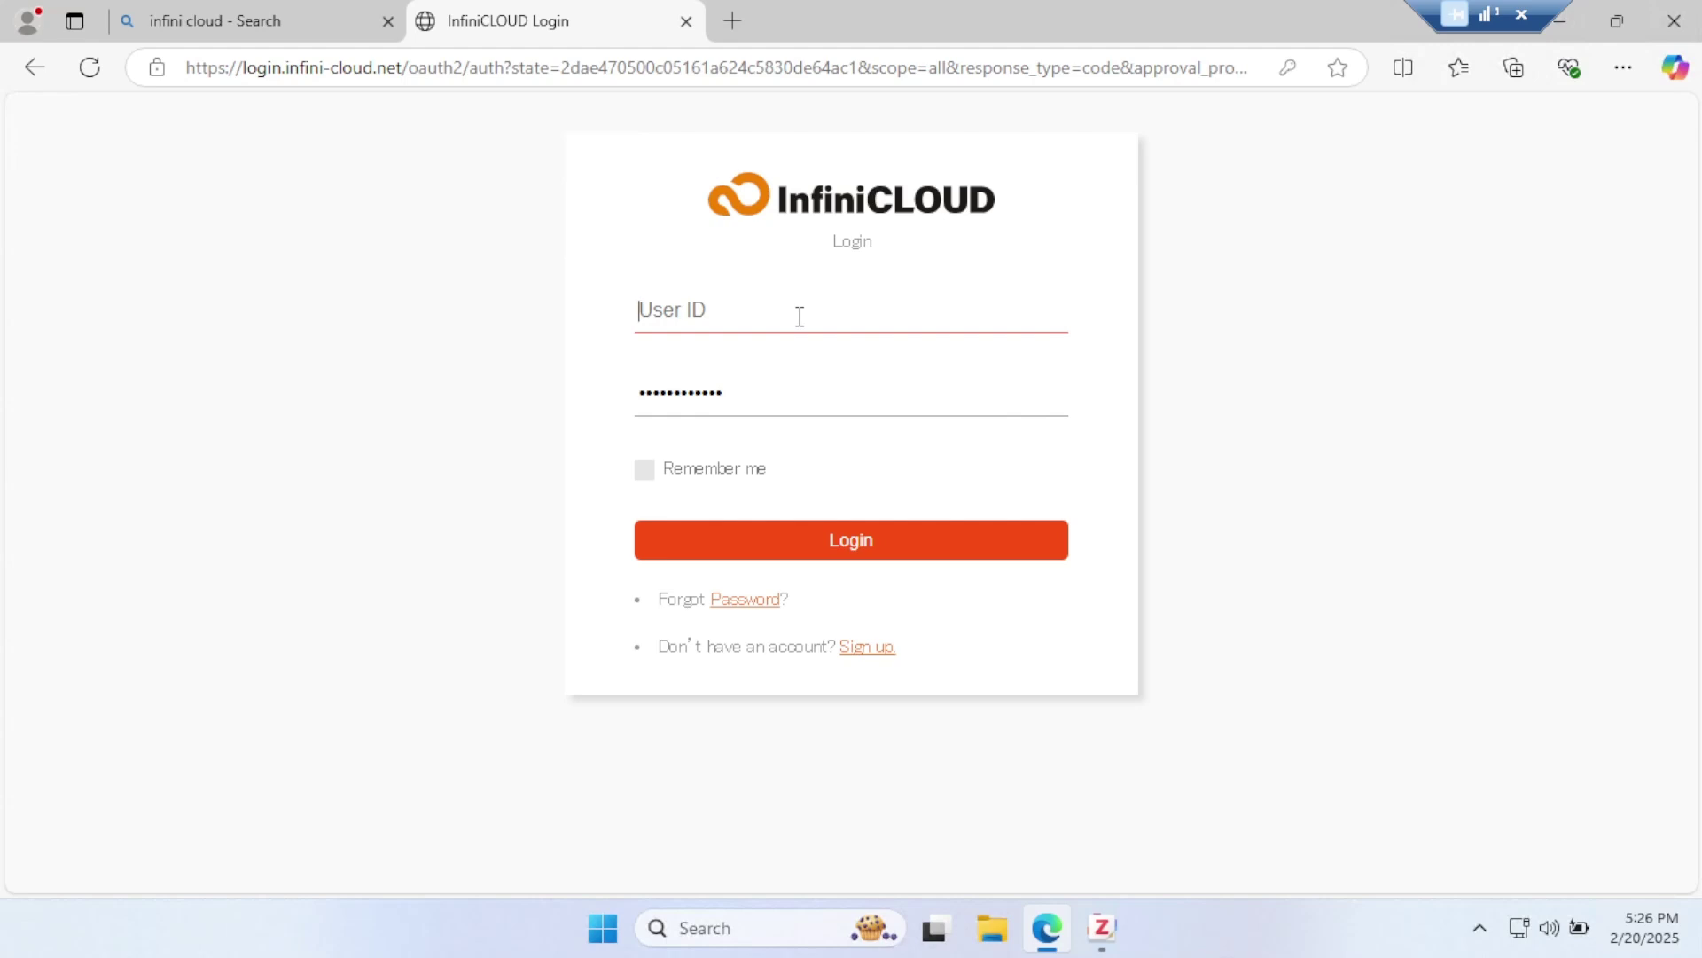
pyautogui.write('wiyi12')
pyautogui.click(776, 546)
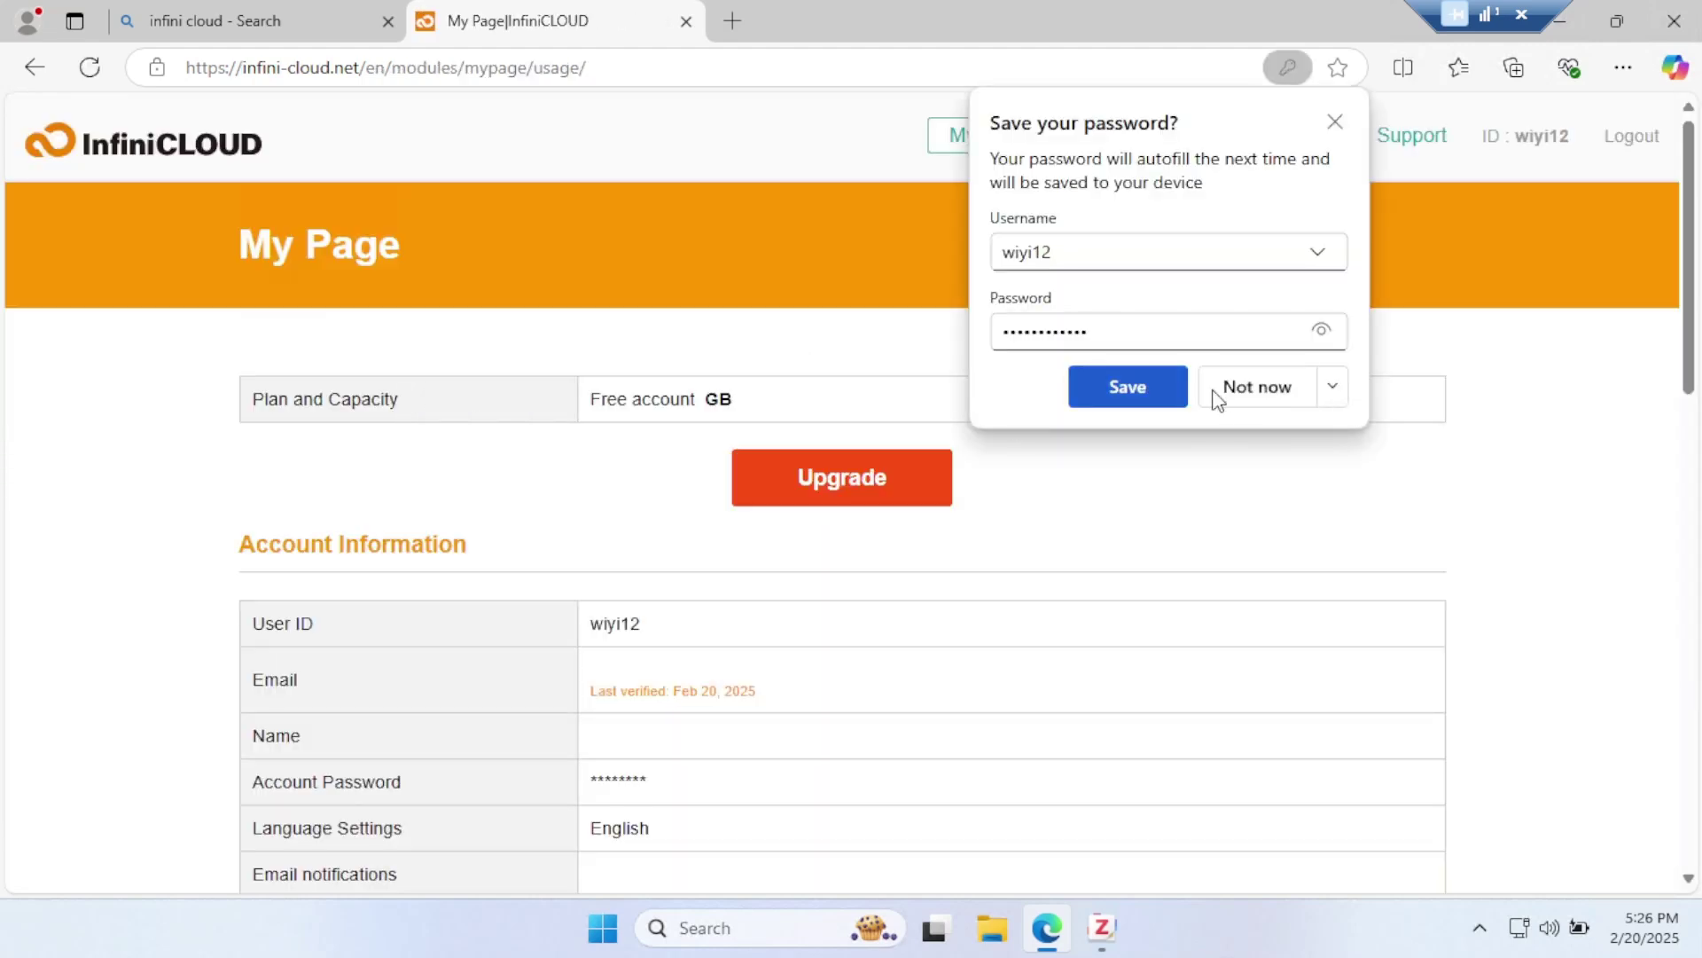
pyautogui.click(1241, 386)
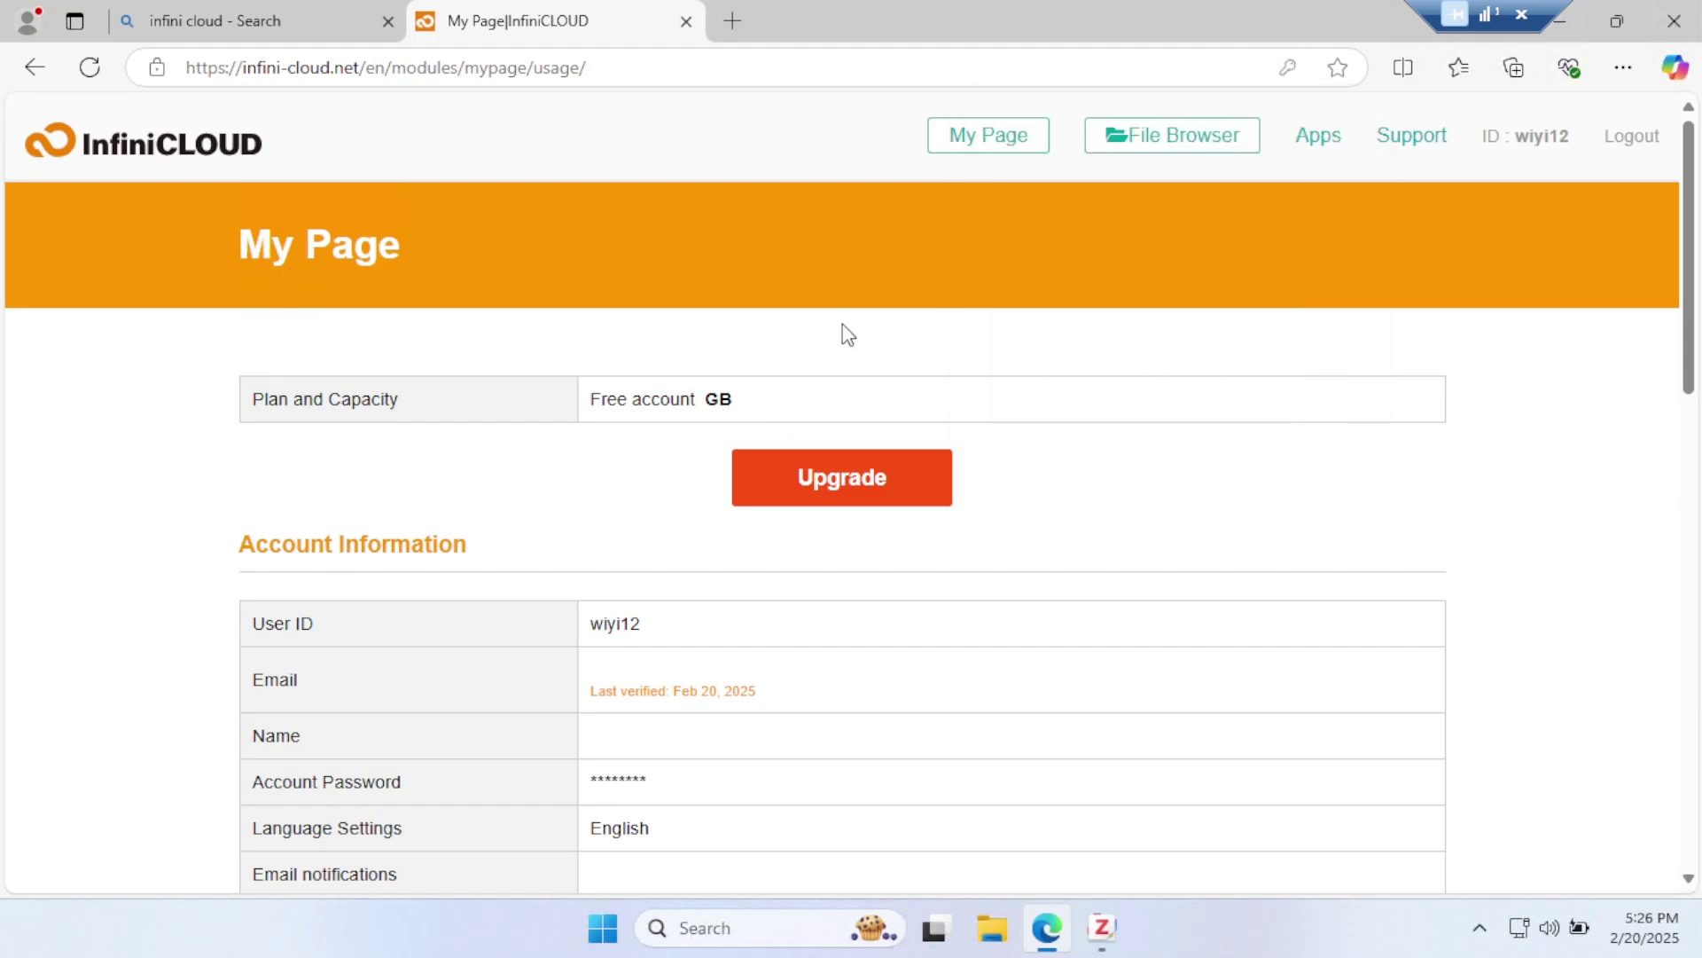
# Step: Review the My Page account details and referral code section, then reload My Page
pyautogui.scroll(-5, 846, 319)
pyautogui.scroll(-8, 859, 302)
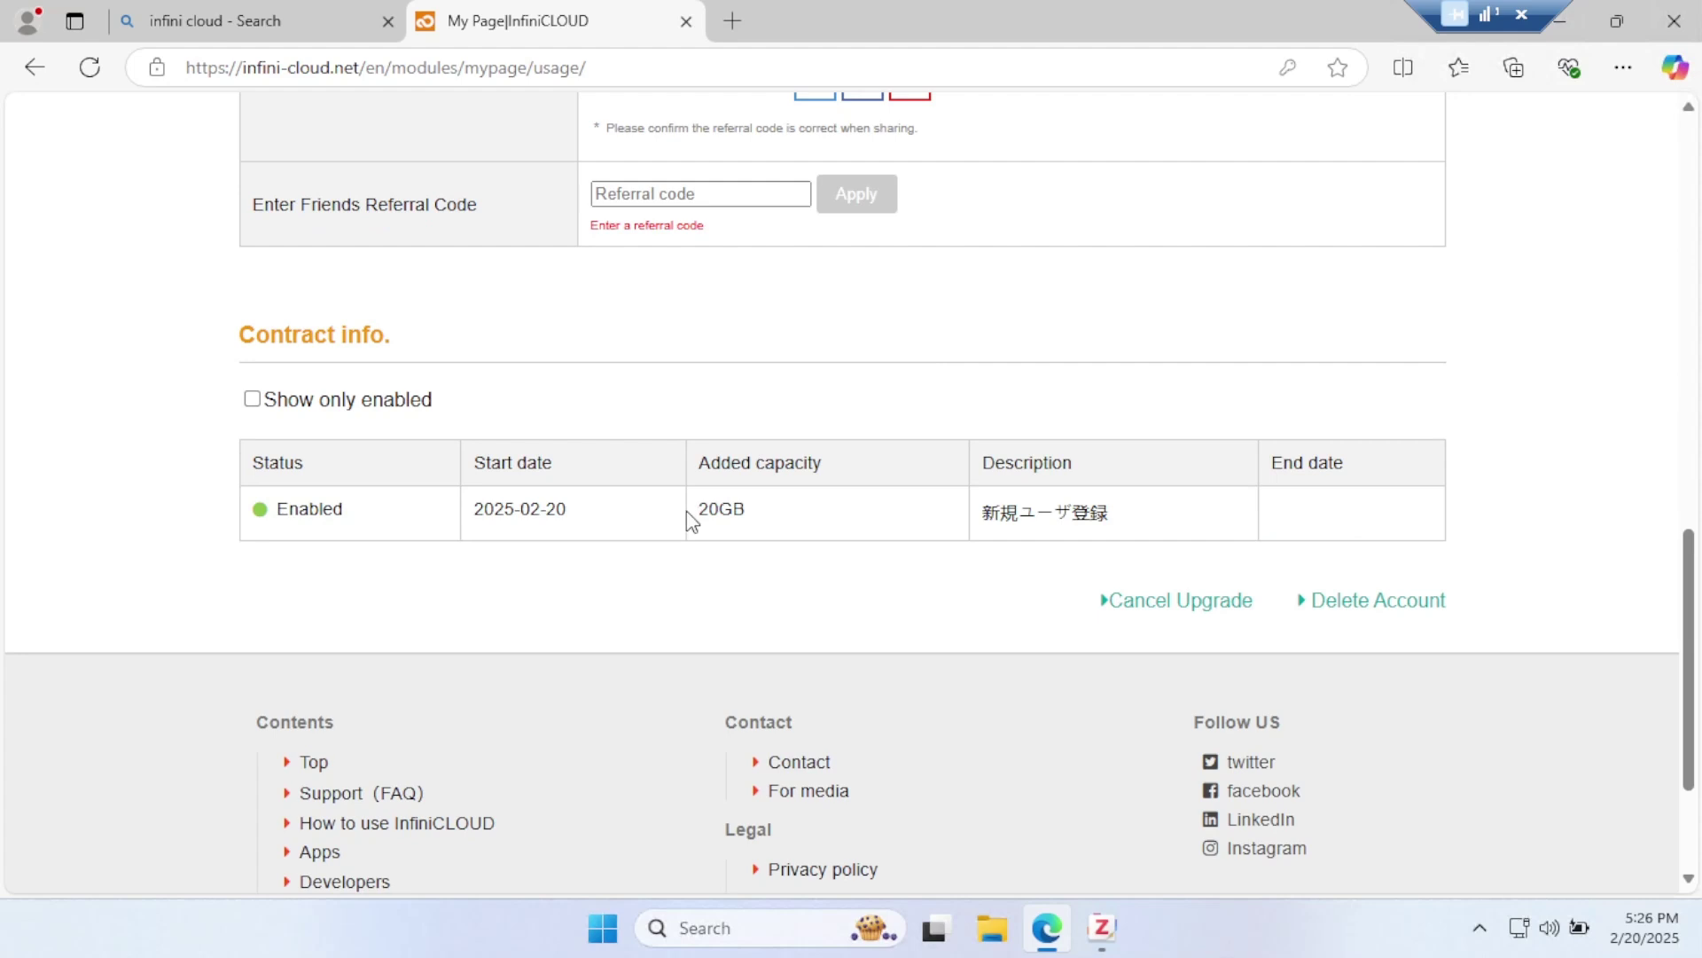
pyautogui.moveTo(269, 519); pyautogui.dragTo(1292, 497)
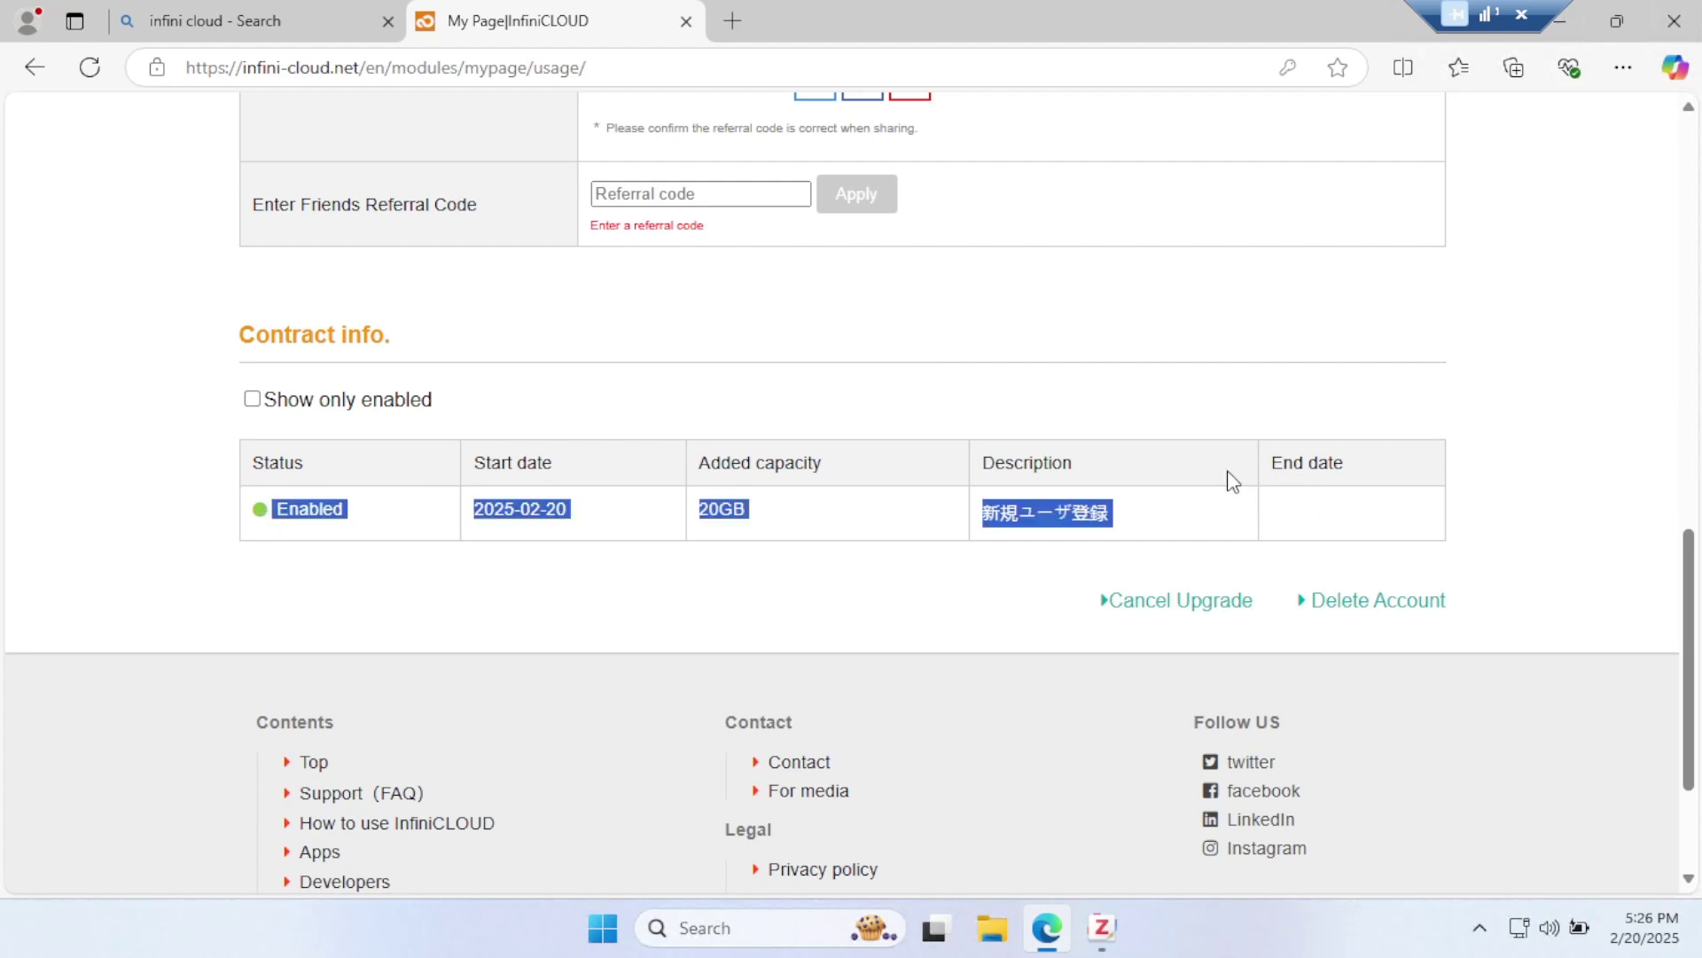
pyautogui.click(882, 361)
pyautogui.scroll(3, 767, 355)
pyautogui.click(712, 437)
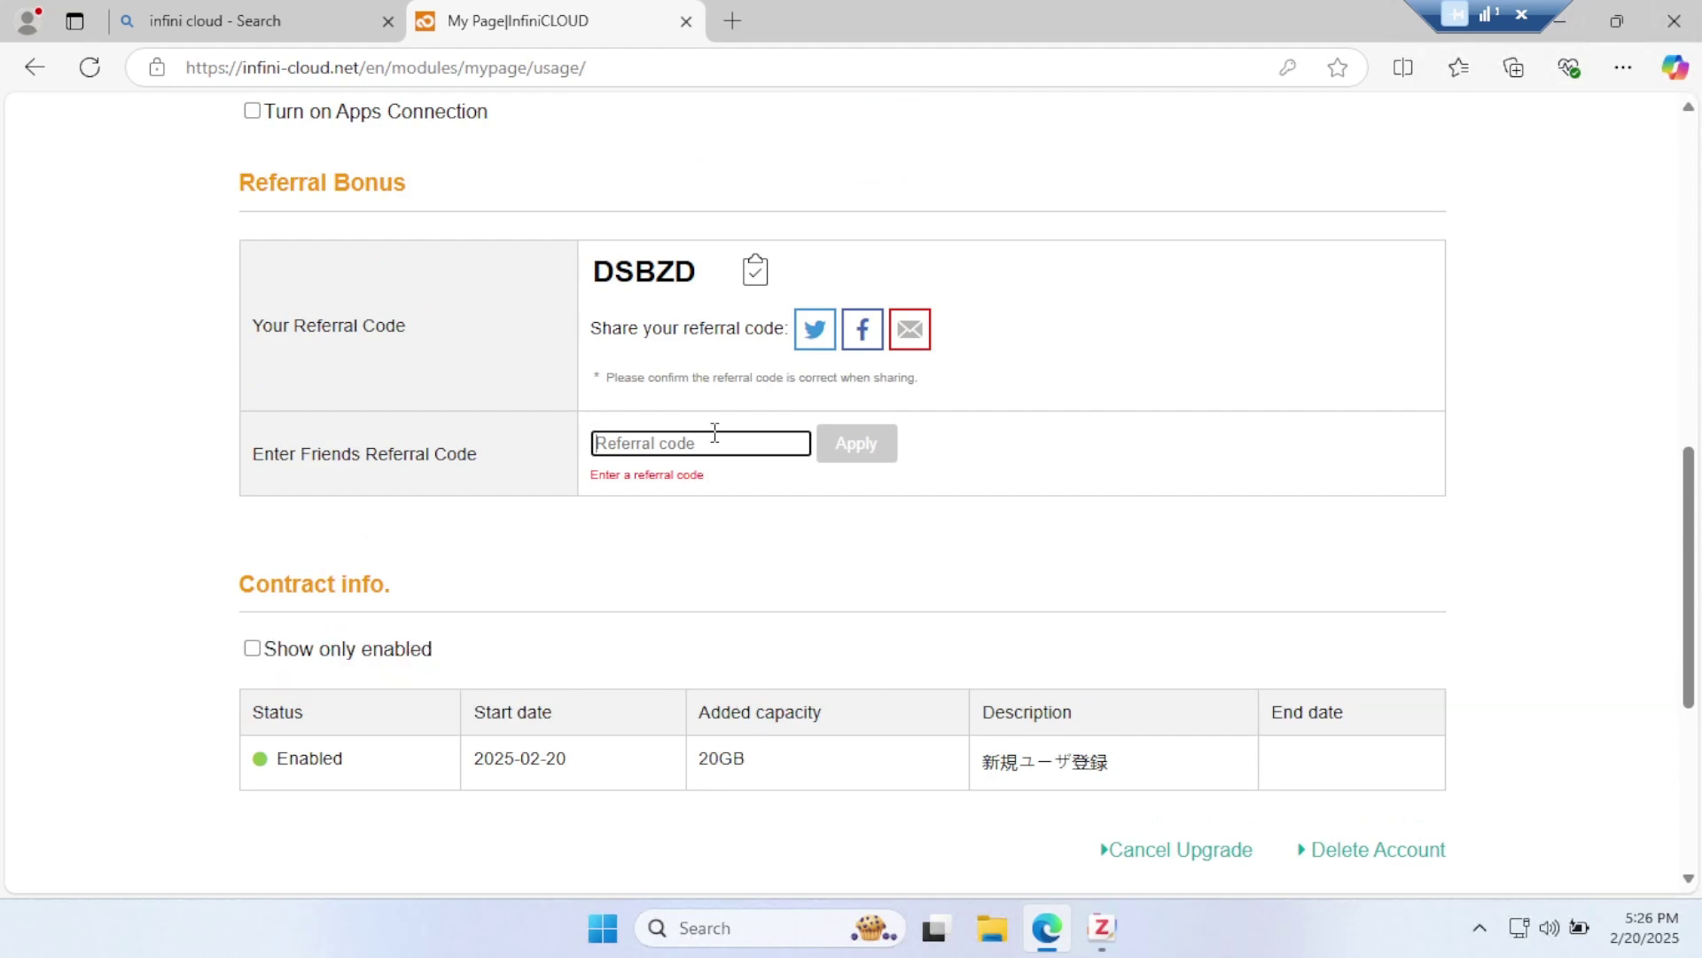
pyautogui.click(785, 141)
pyautogui.scroll(10, 775, 159)
pyautogui.scroll(-3, 774, 168)
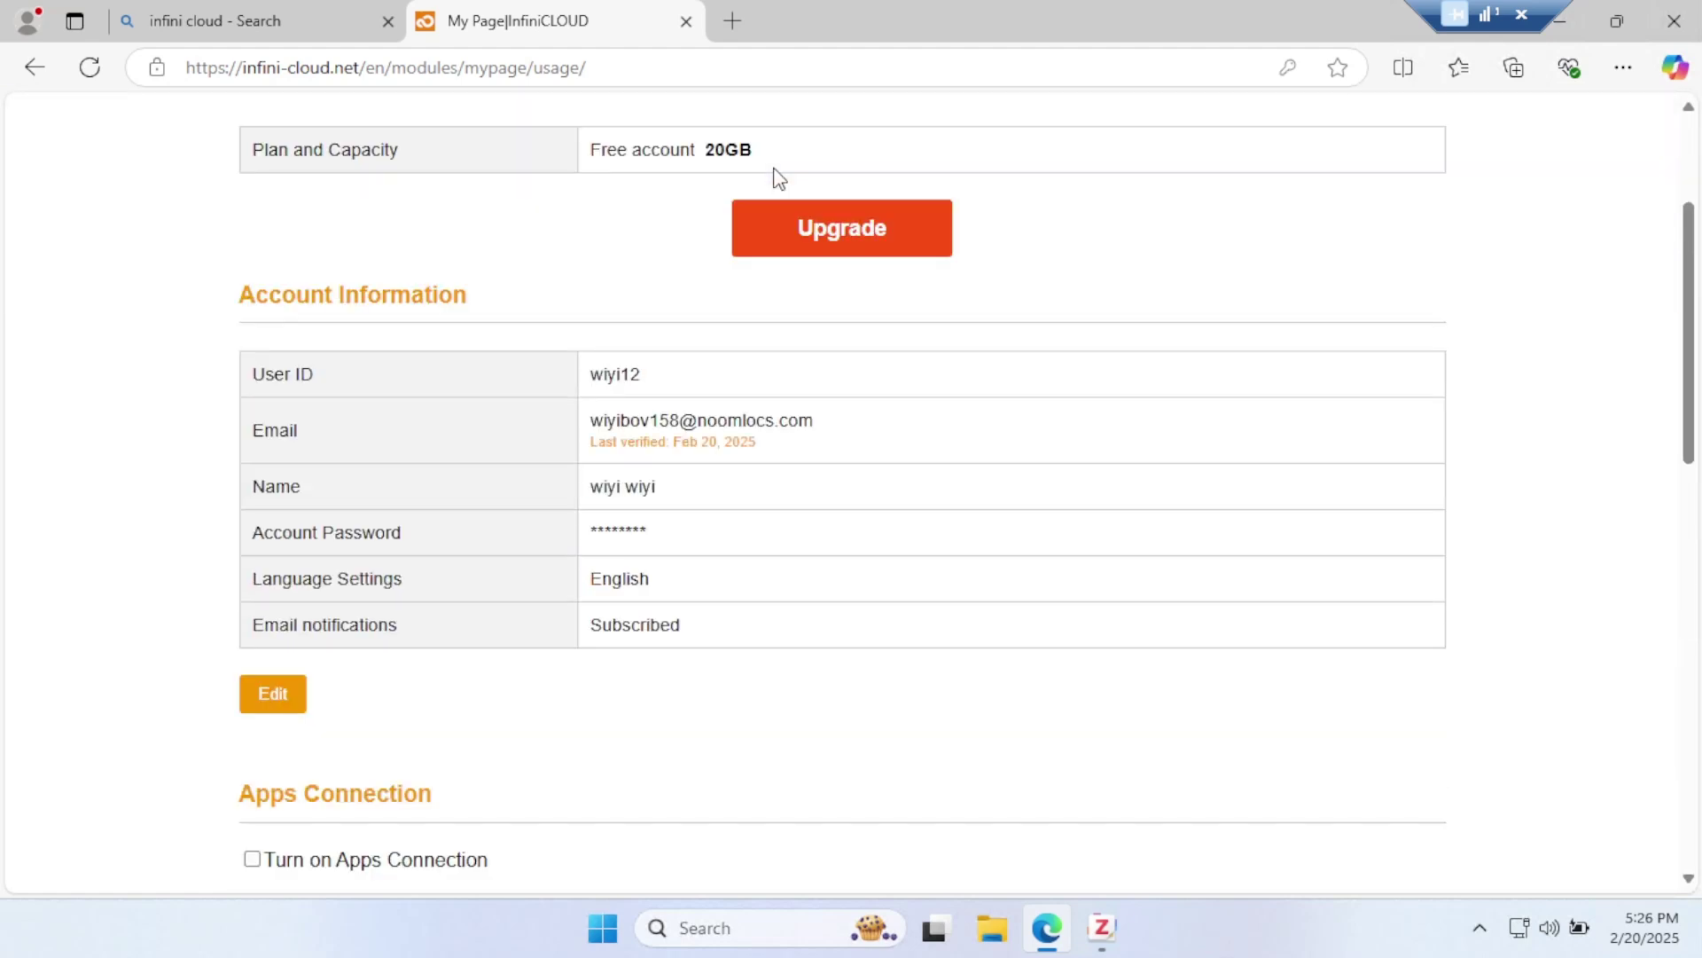
pyautogui.scroll(3, 763, 227)
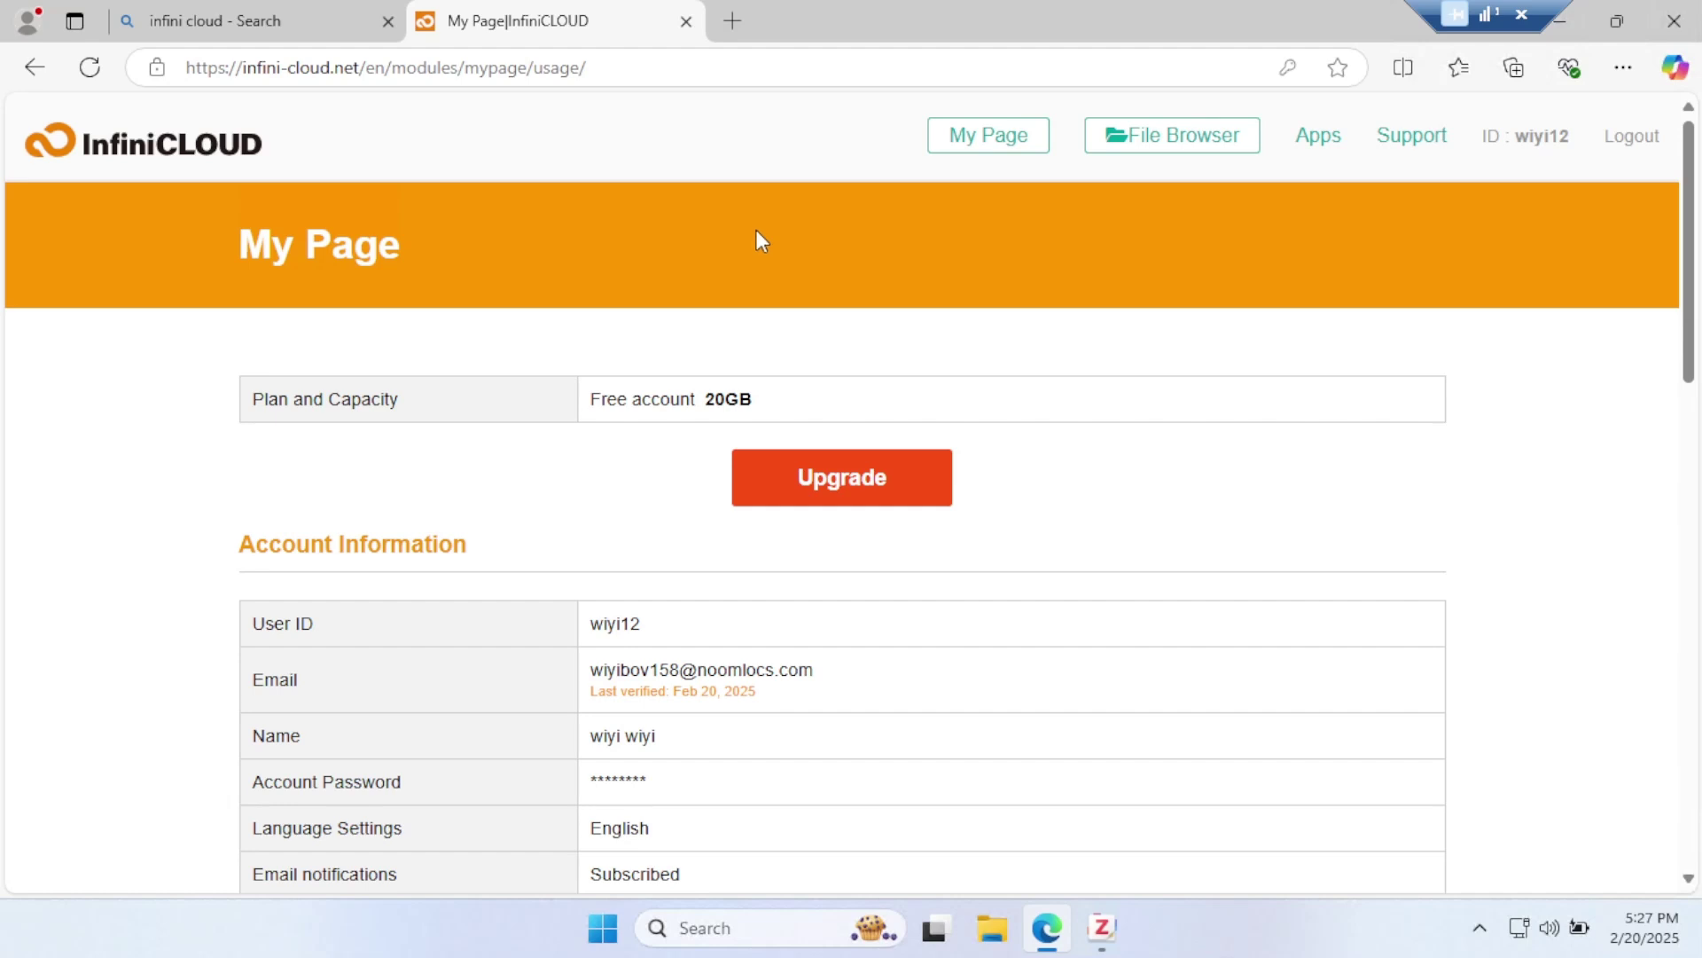
pyautogui.click(990, 146)
# Step: Turn on Apps Connection and confirm reissuing the Apps Password
pyautogui.scroll(-7, 440, 182)
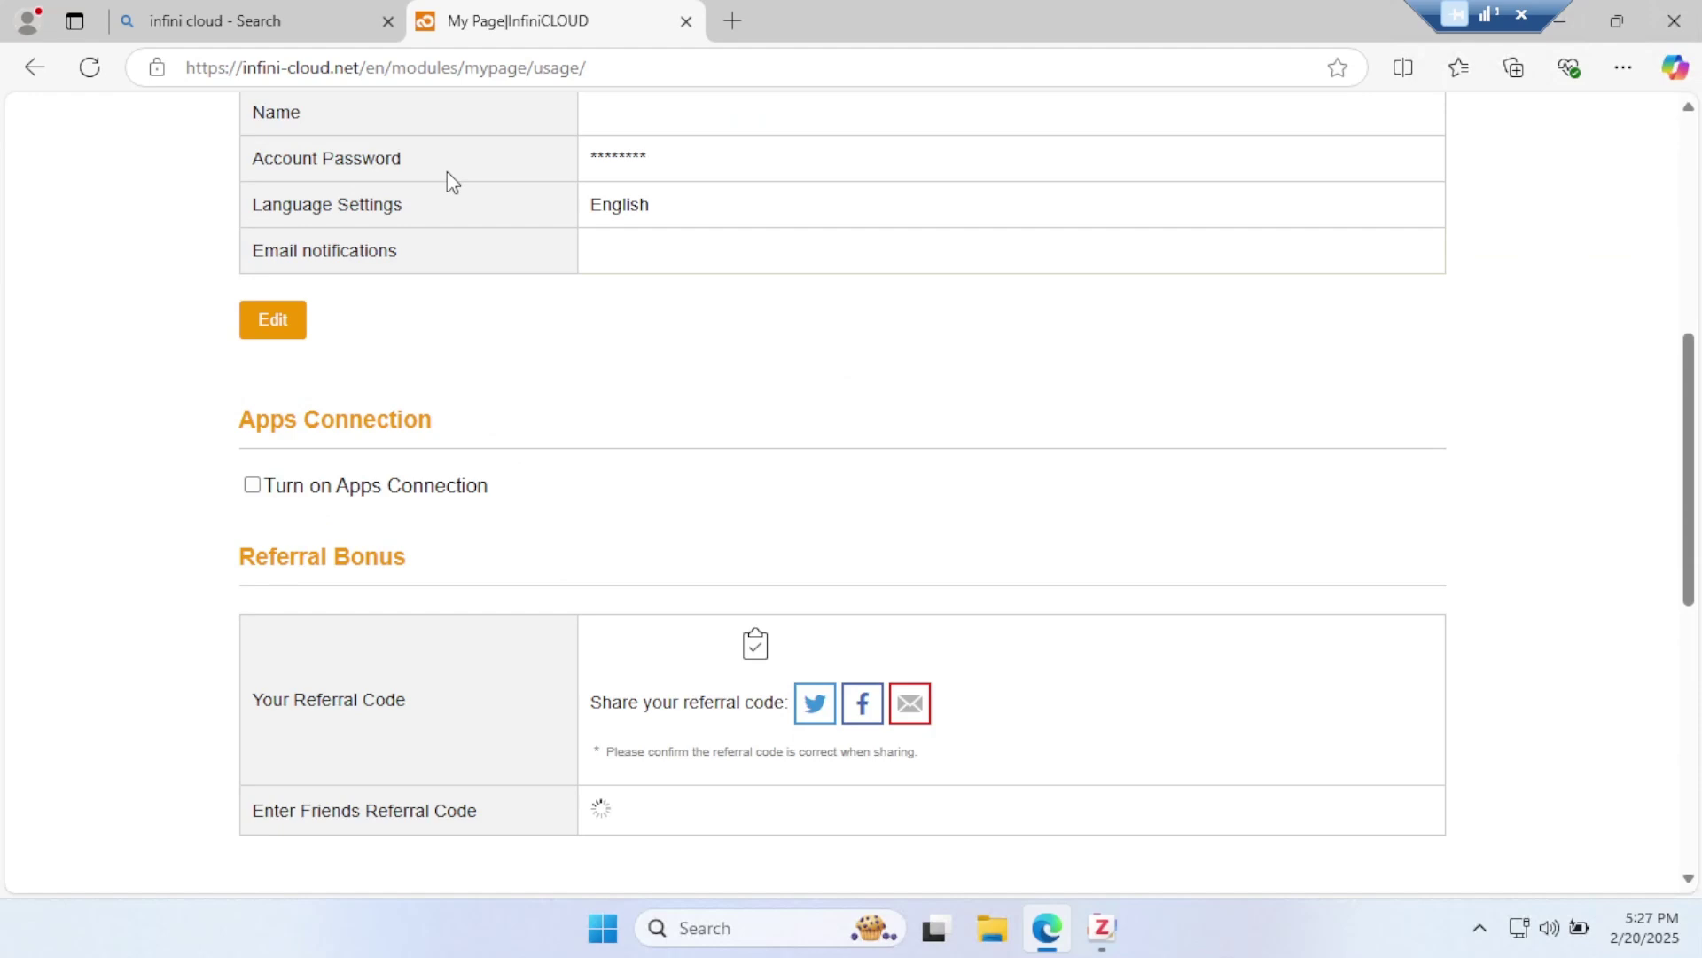
pyautogui.click(254, 485)
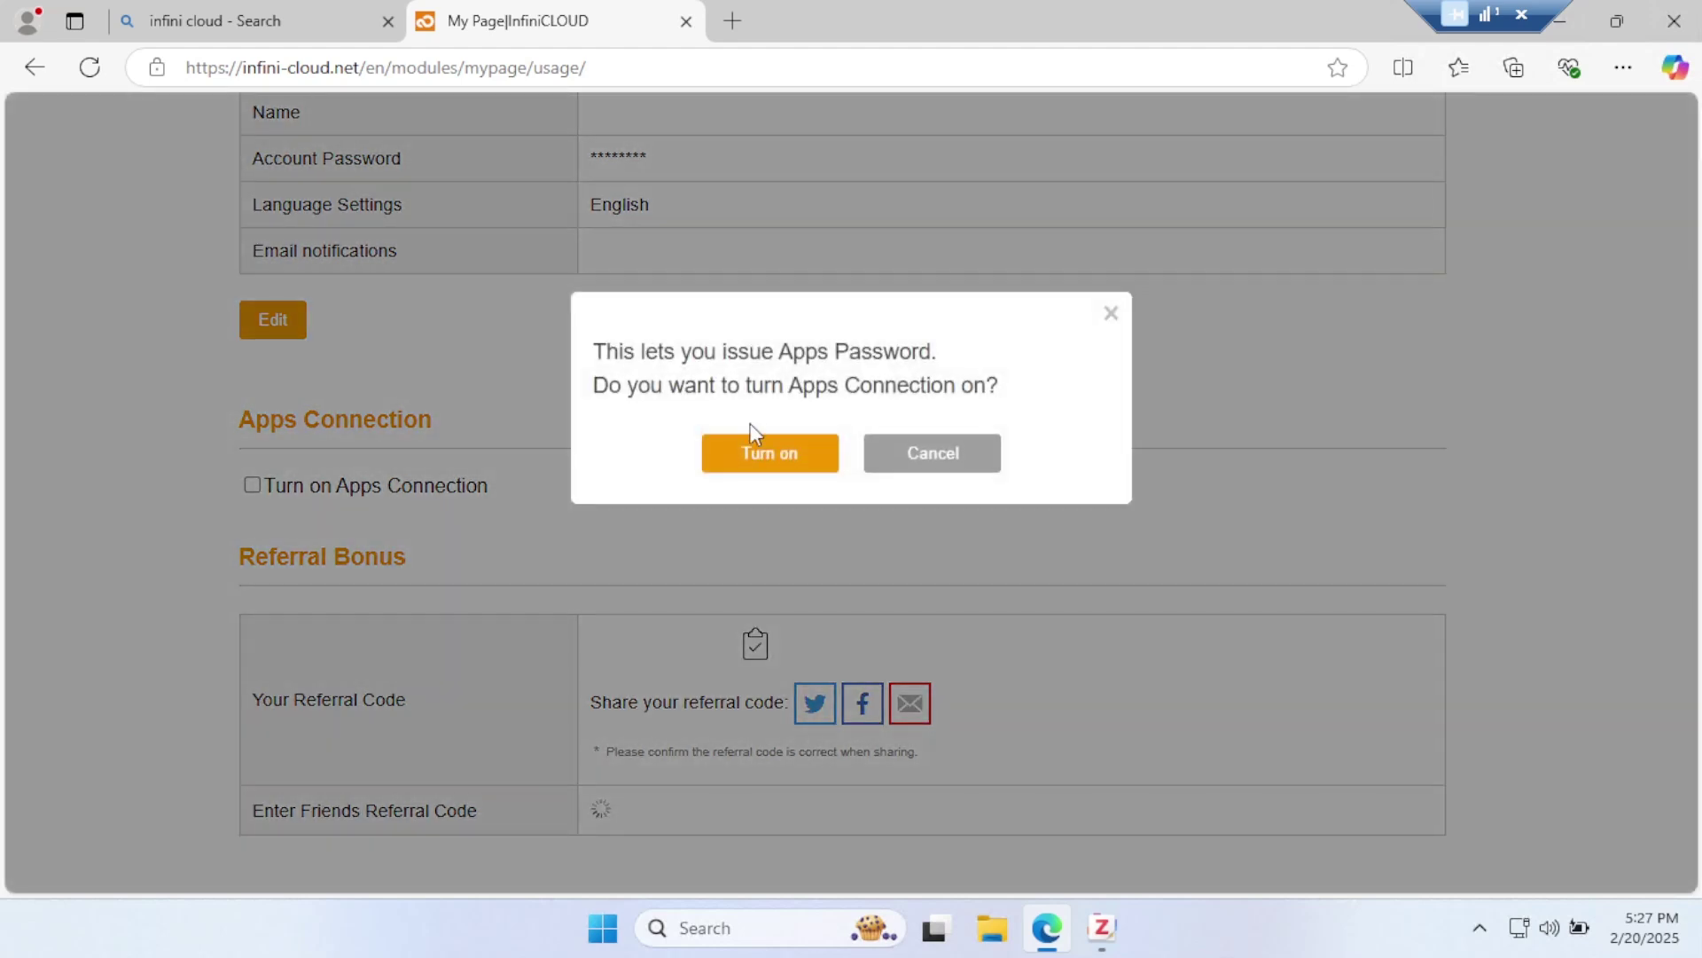
pyautogui.click(756, 445)
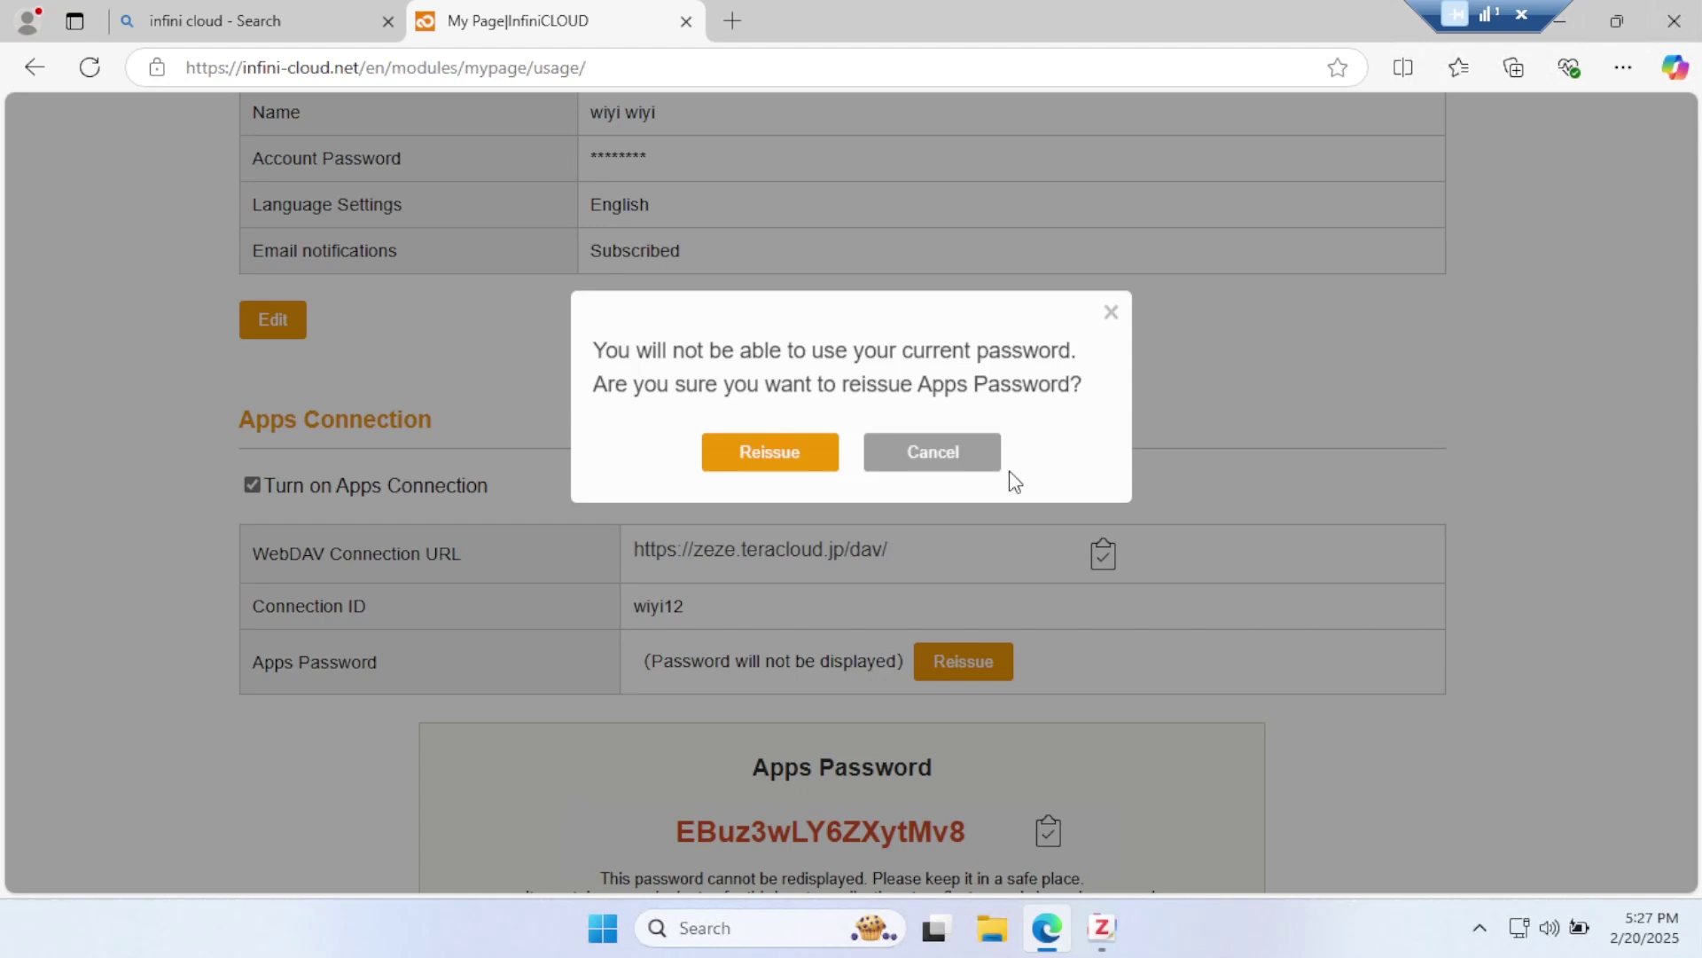
pyautogui.click(760, 450)
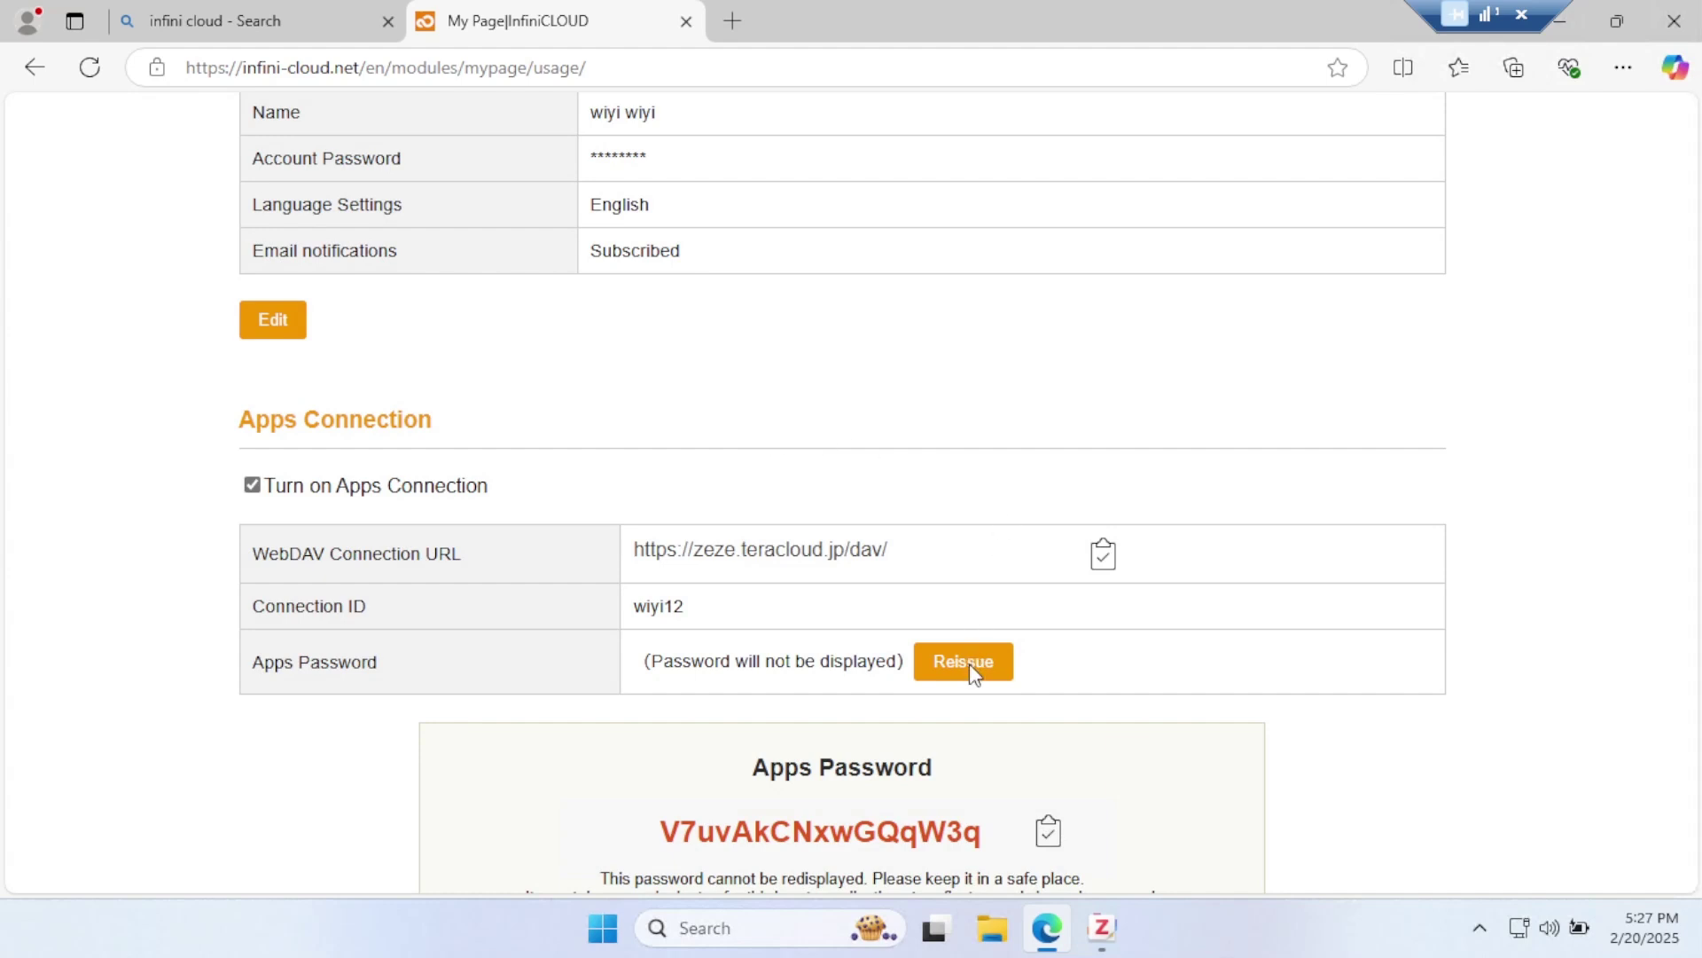
# Step: Reissue the apps password again and copy the new password
pyautogui.click(970, 660)
pyautogui.click(773, 450)
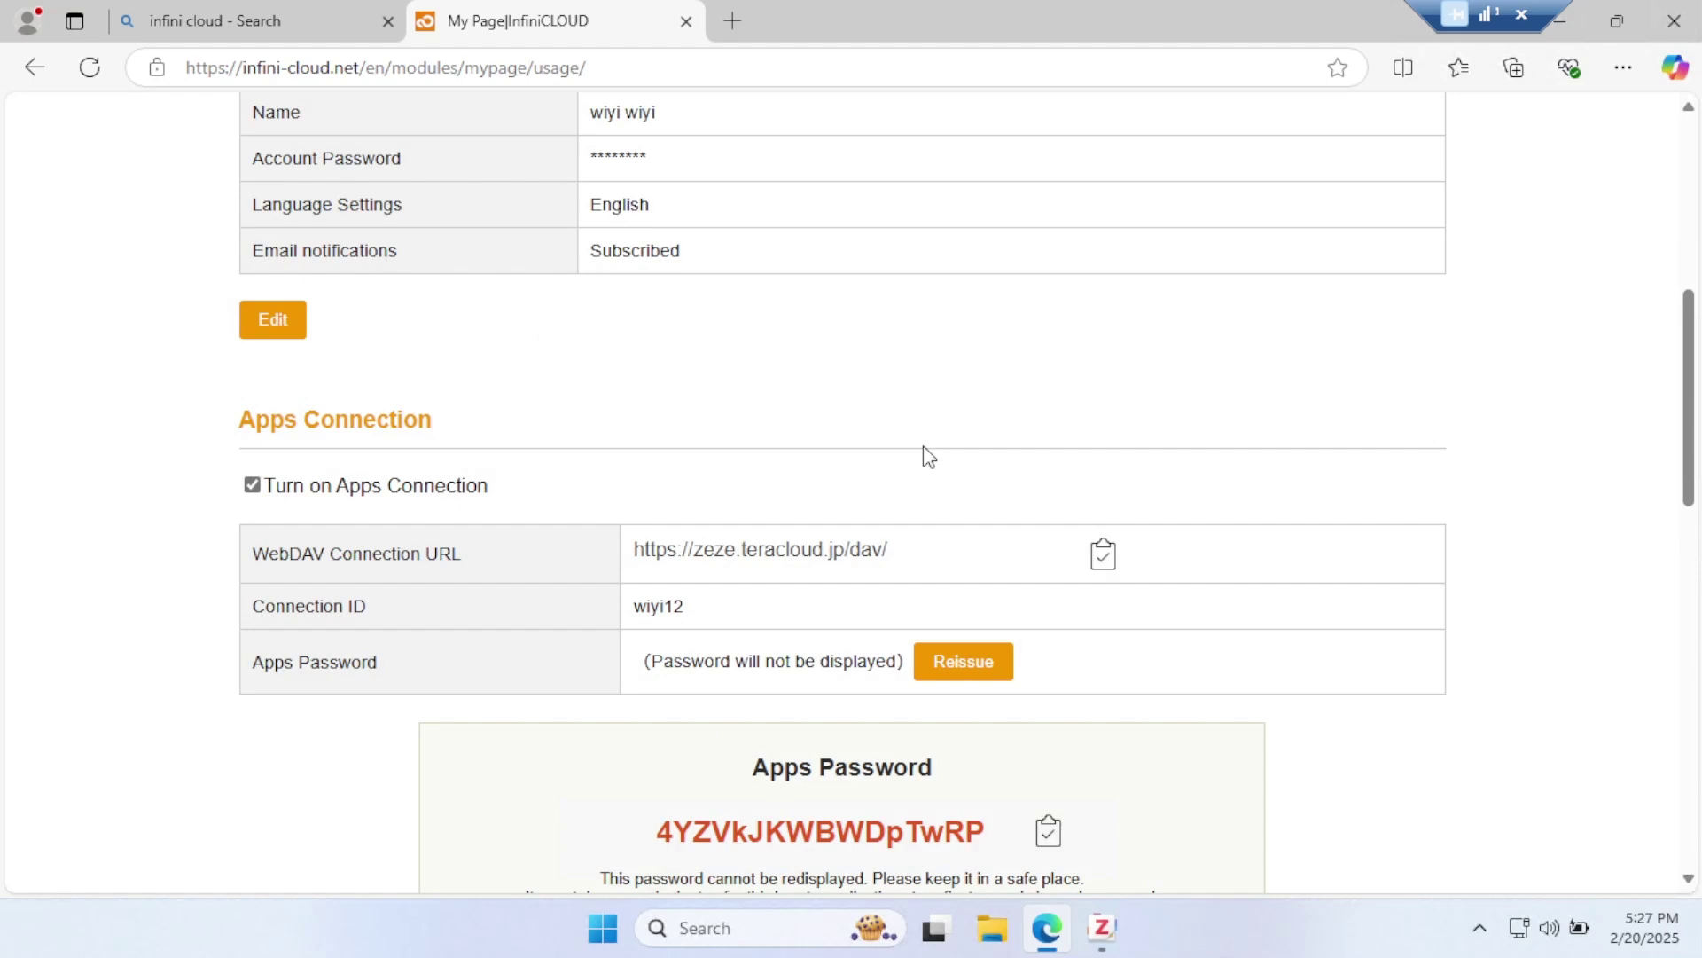
pyautogui.scroll(-1, 954, 725)
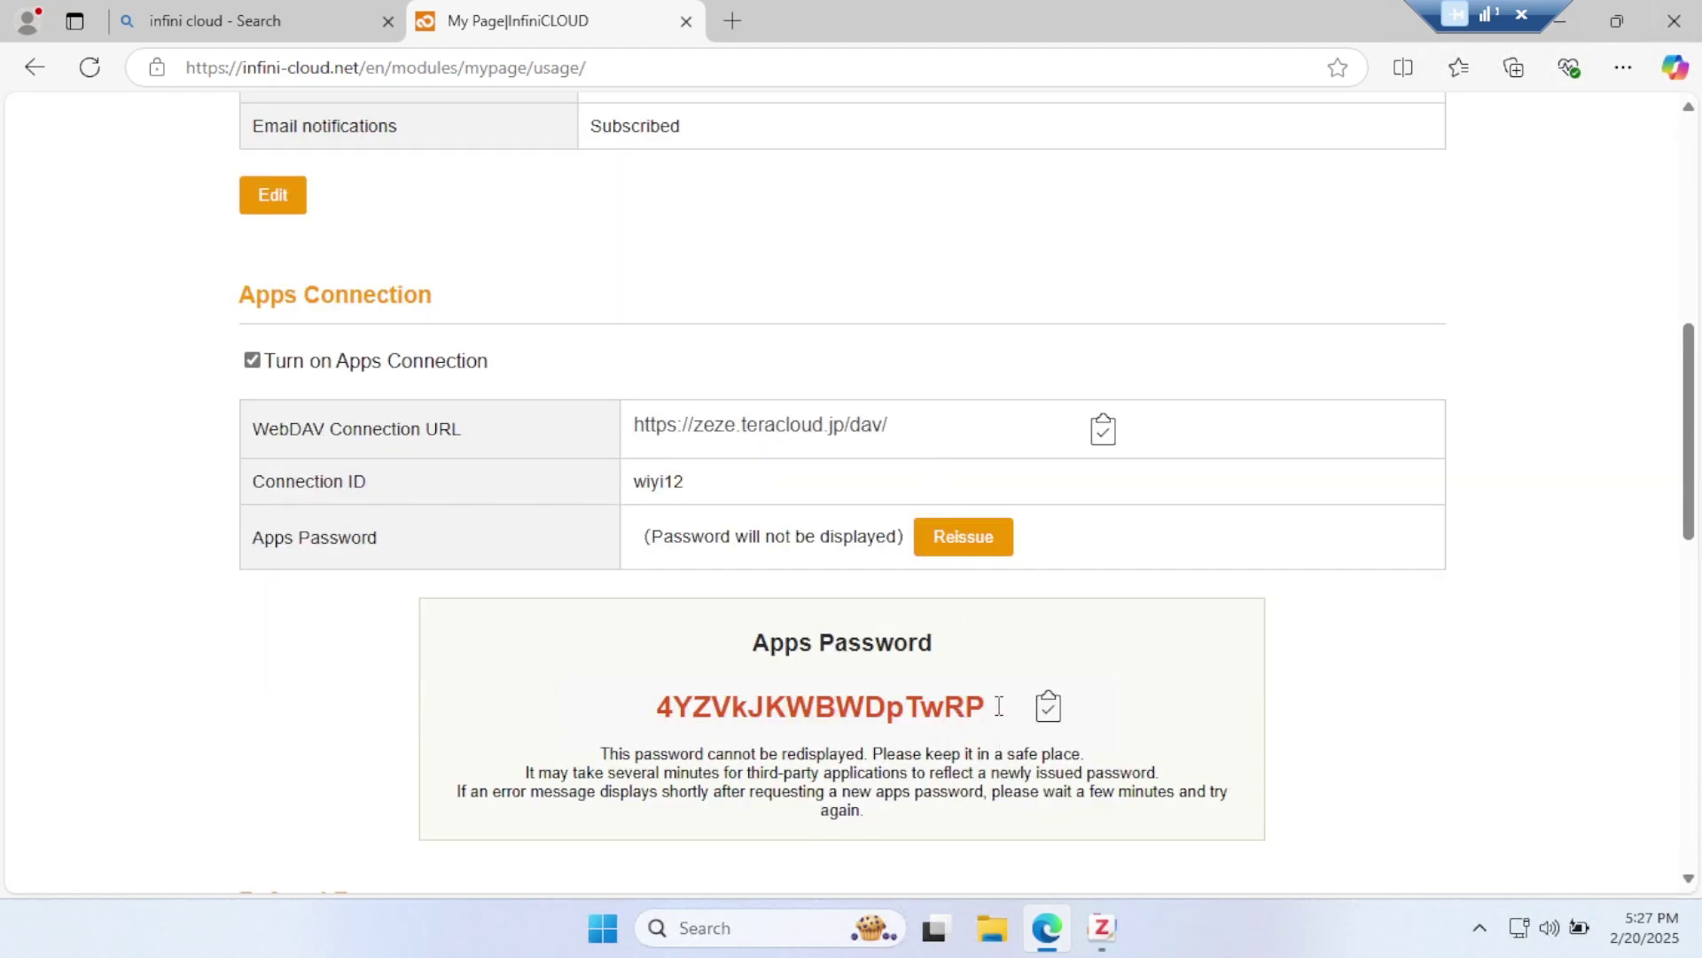
pyautogui.moveTo(1000, 705); pyautogui.dragTo(564, 684)
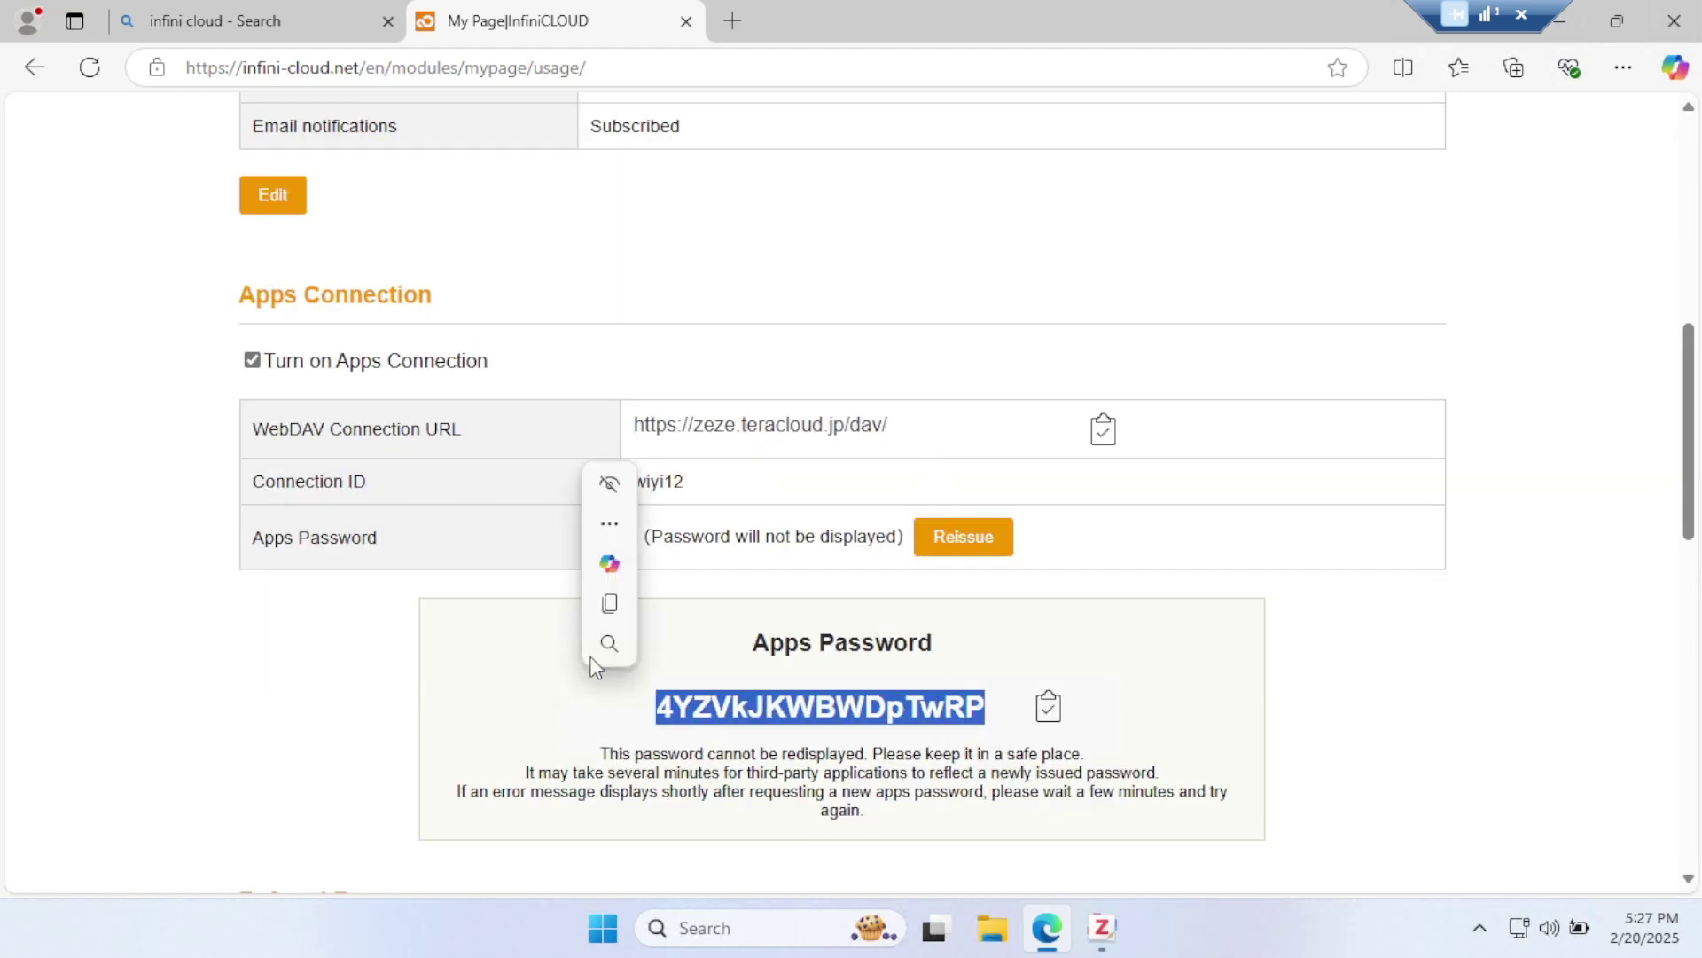
pyautogui.rightClick(953, 713)
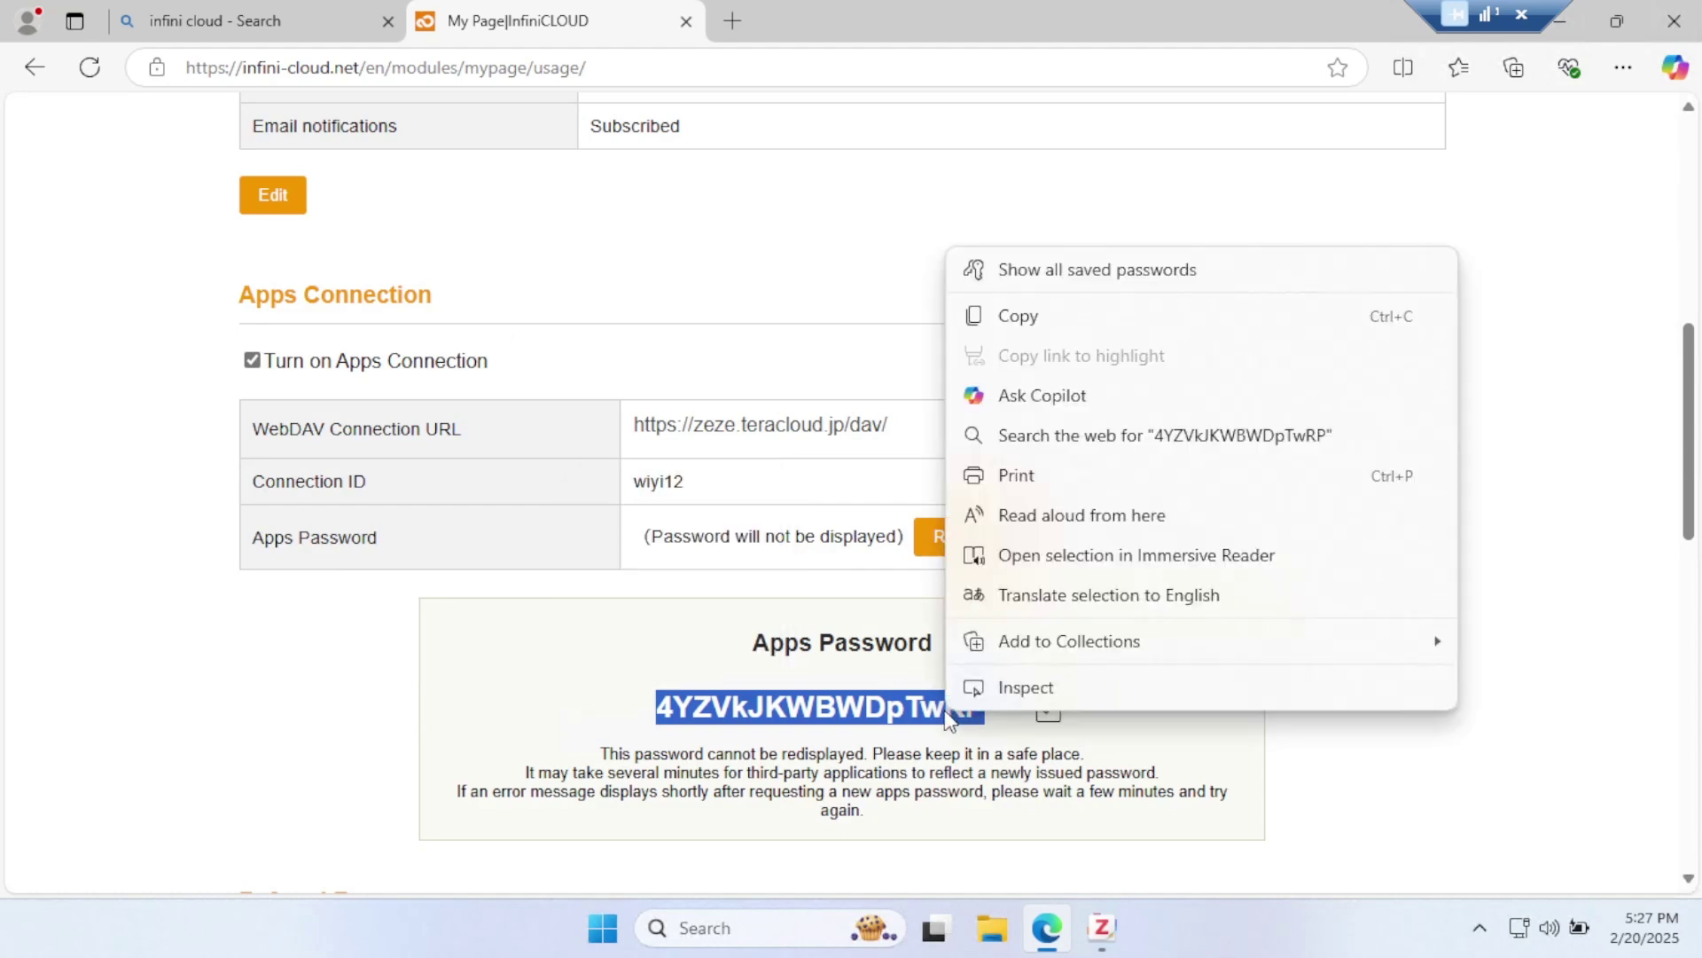
pyautogui.click(1027, 333)
# Step: Copy the WebDAV connection URL and check both items in the clipboard history
pyautogui.click(1099, 434)
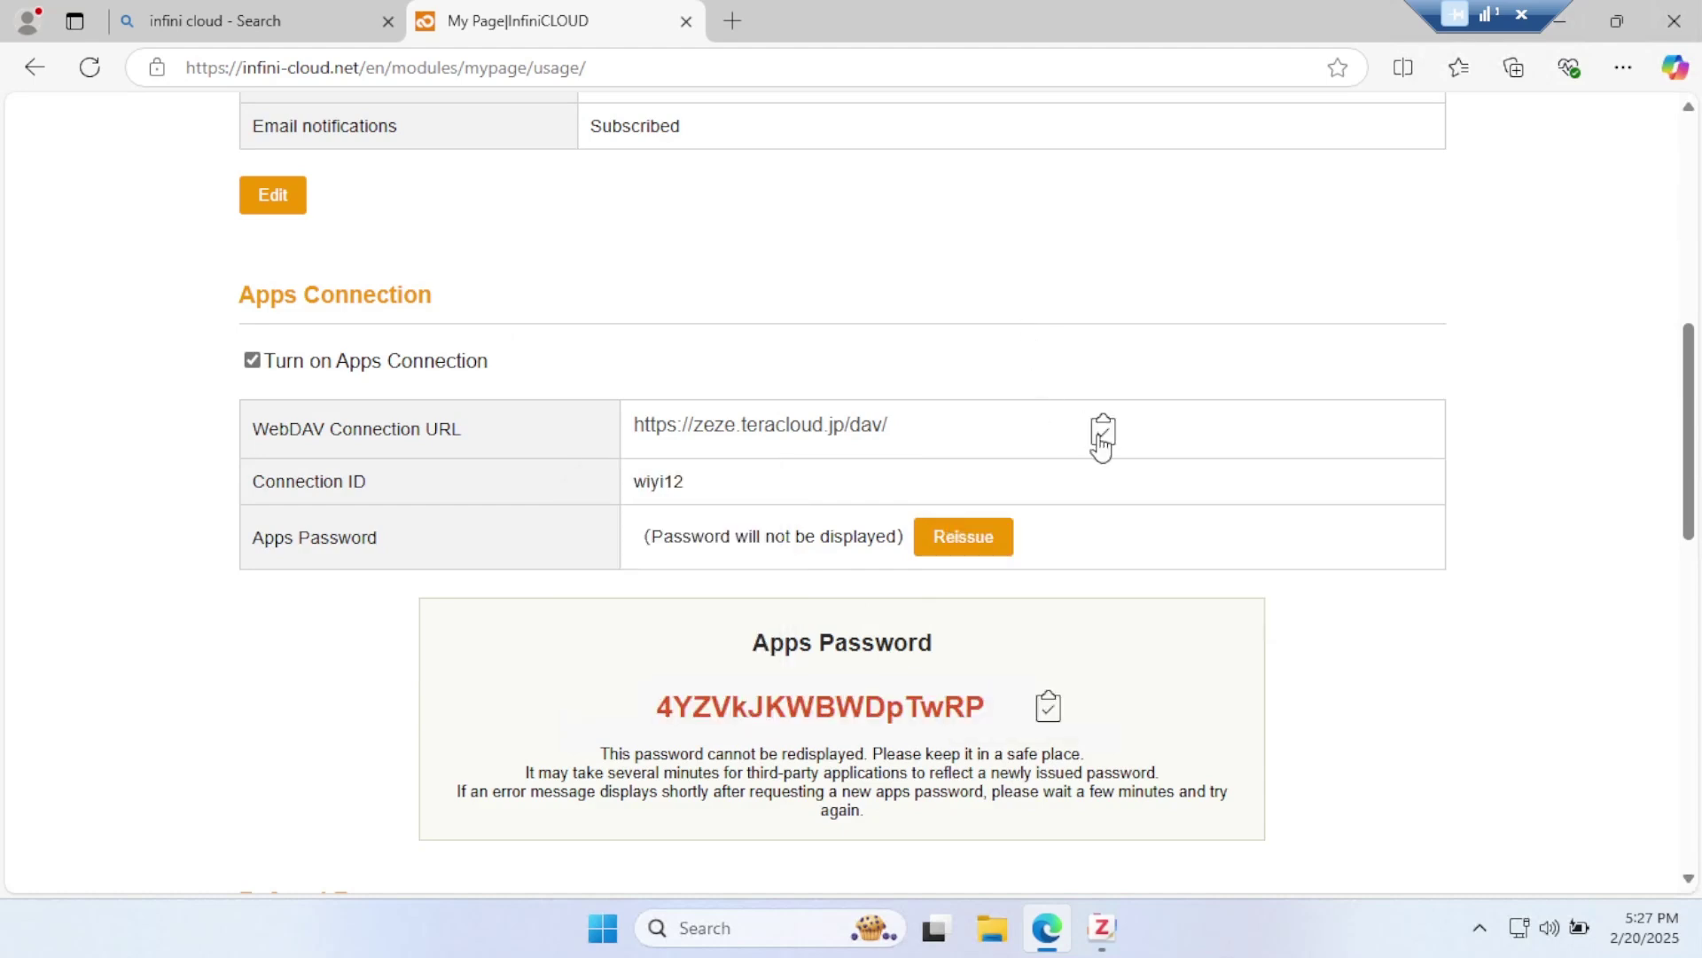
pyautogui.press('super+v')
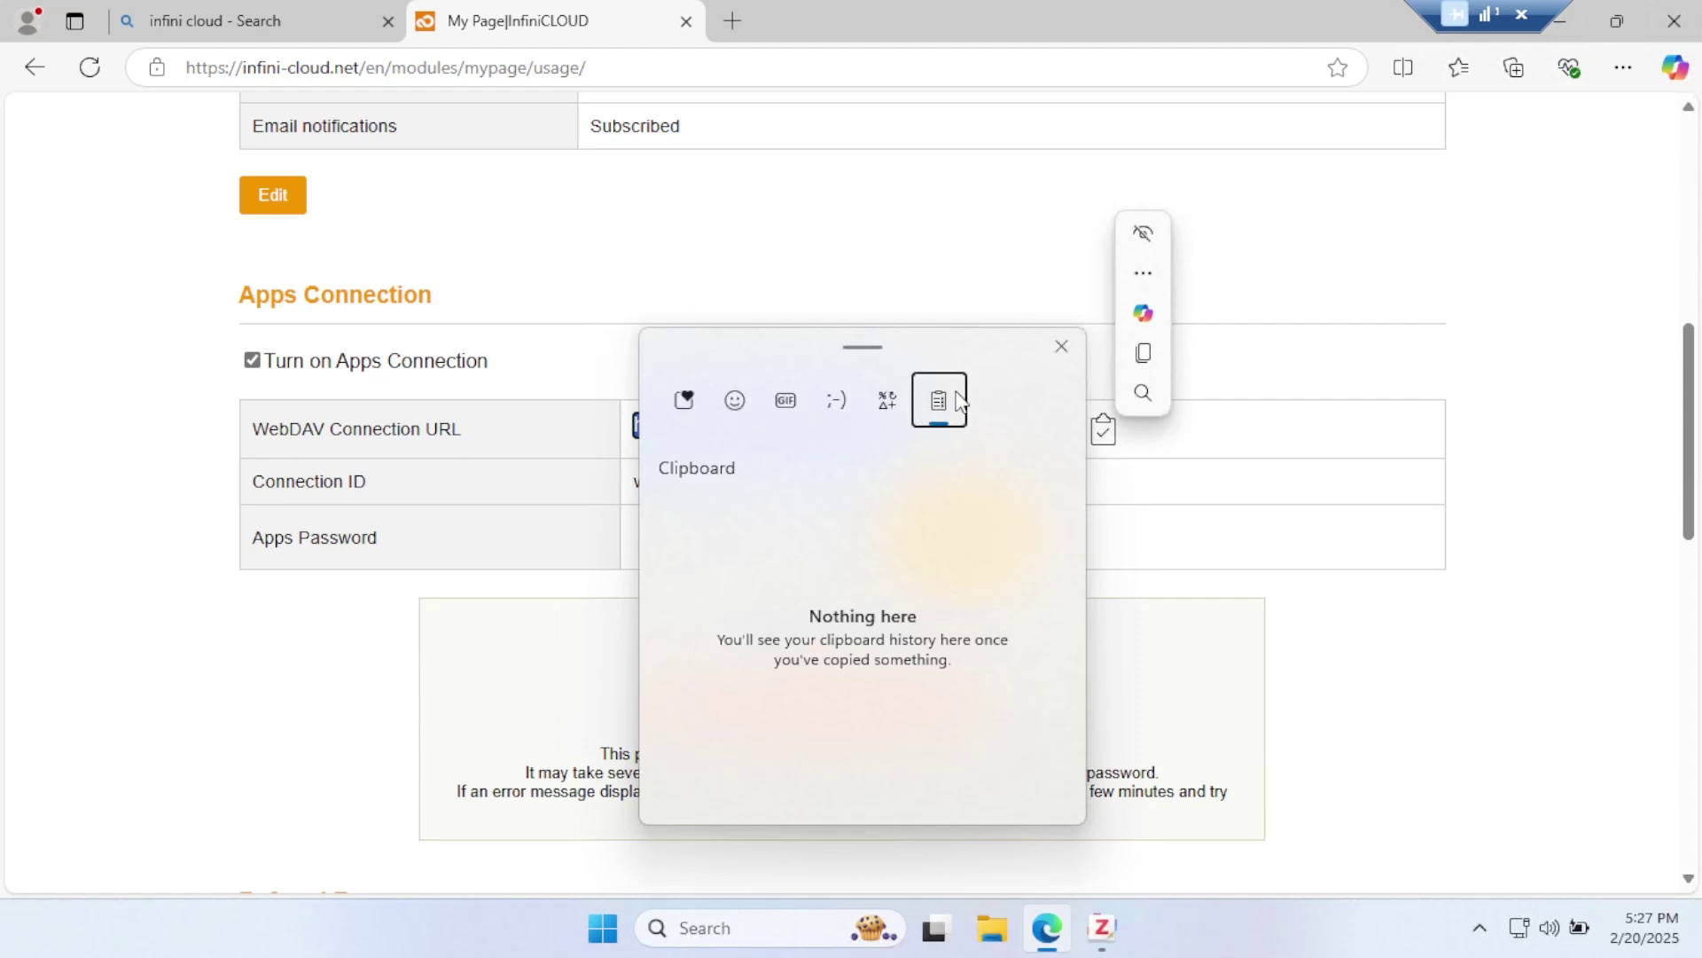
pyautogui.click(1061, 347)
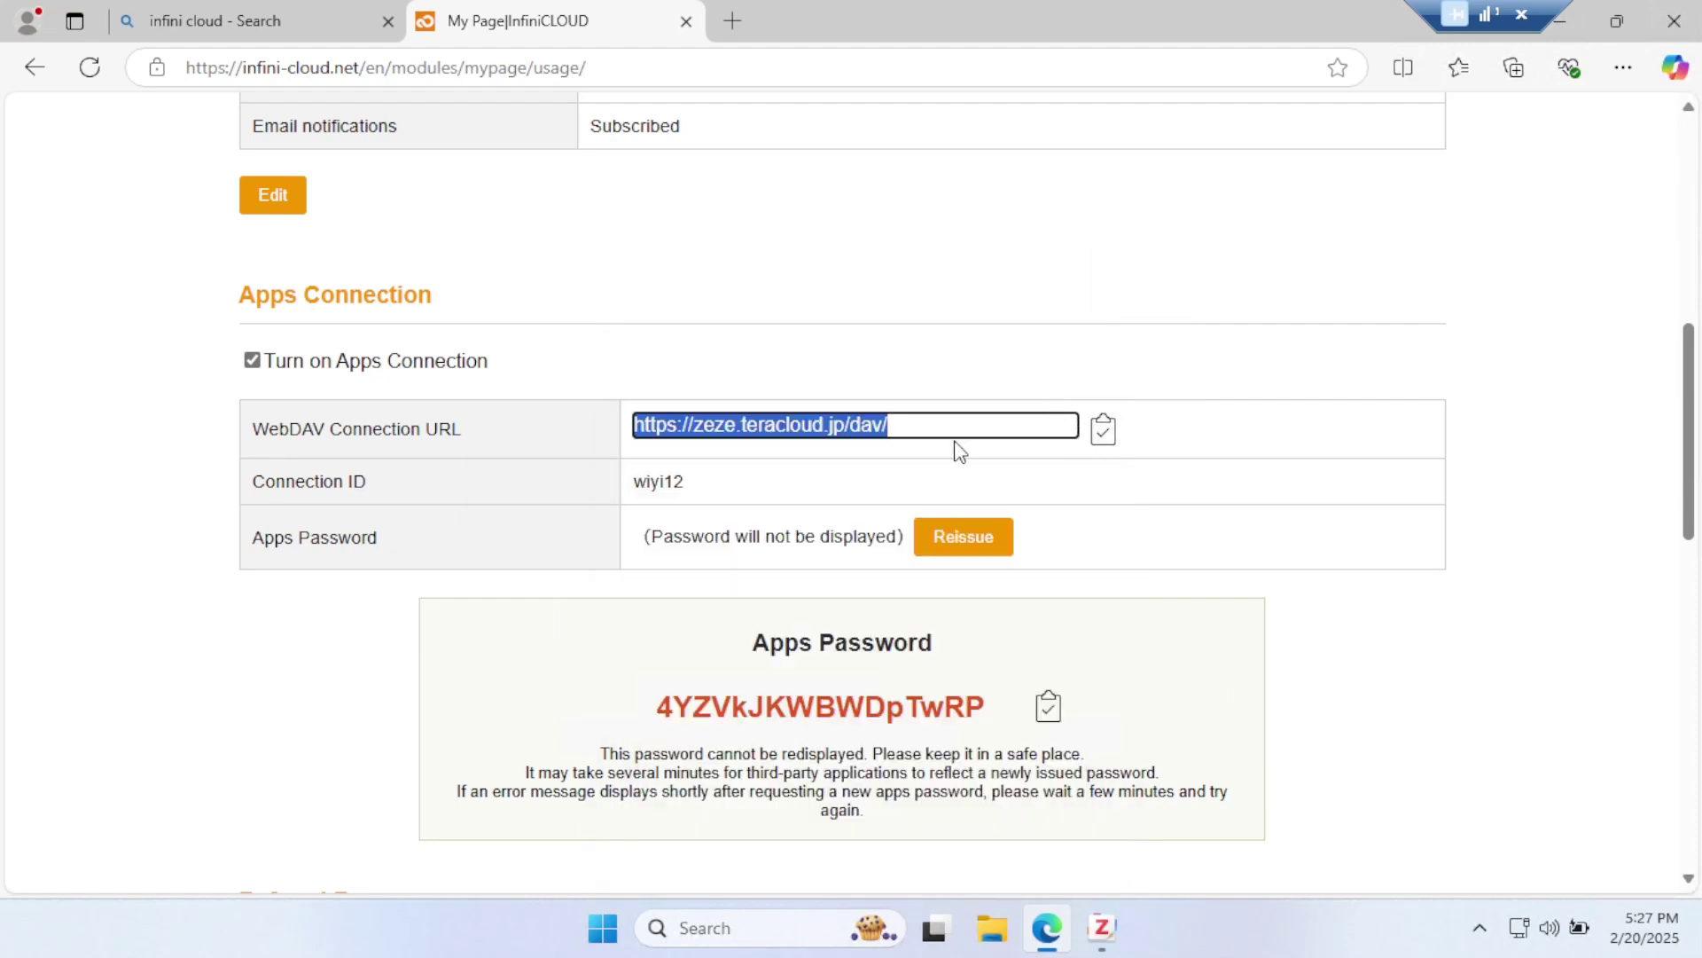
pyautogui.moveTo(942, 425); pyautogui.dragTo(653, 427)
pyautogui.click(860, 601)
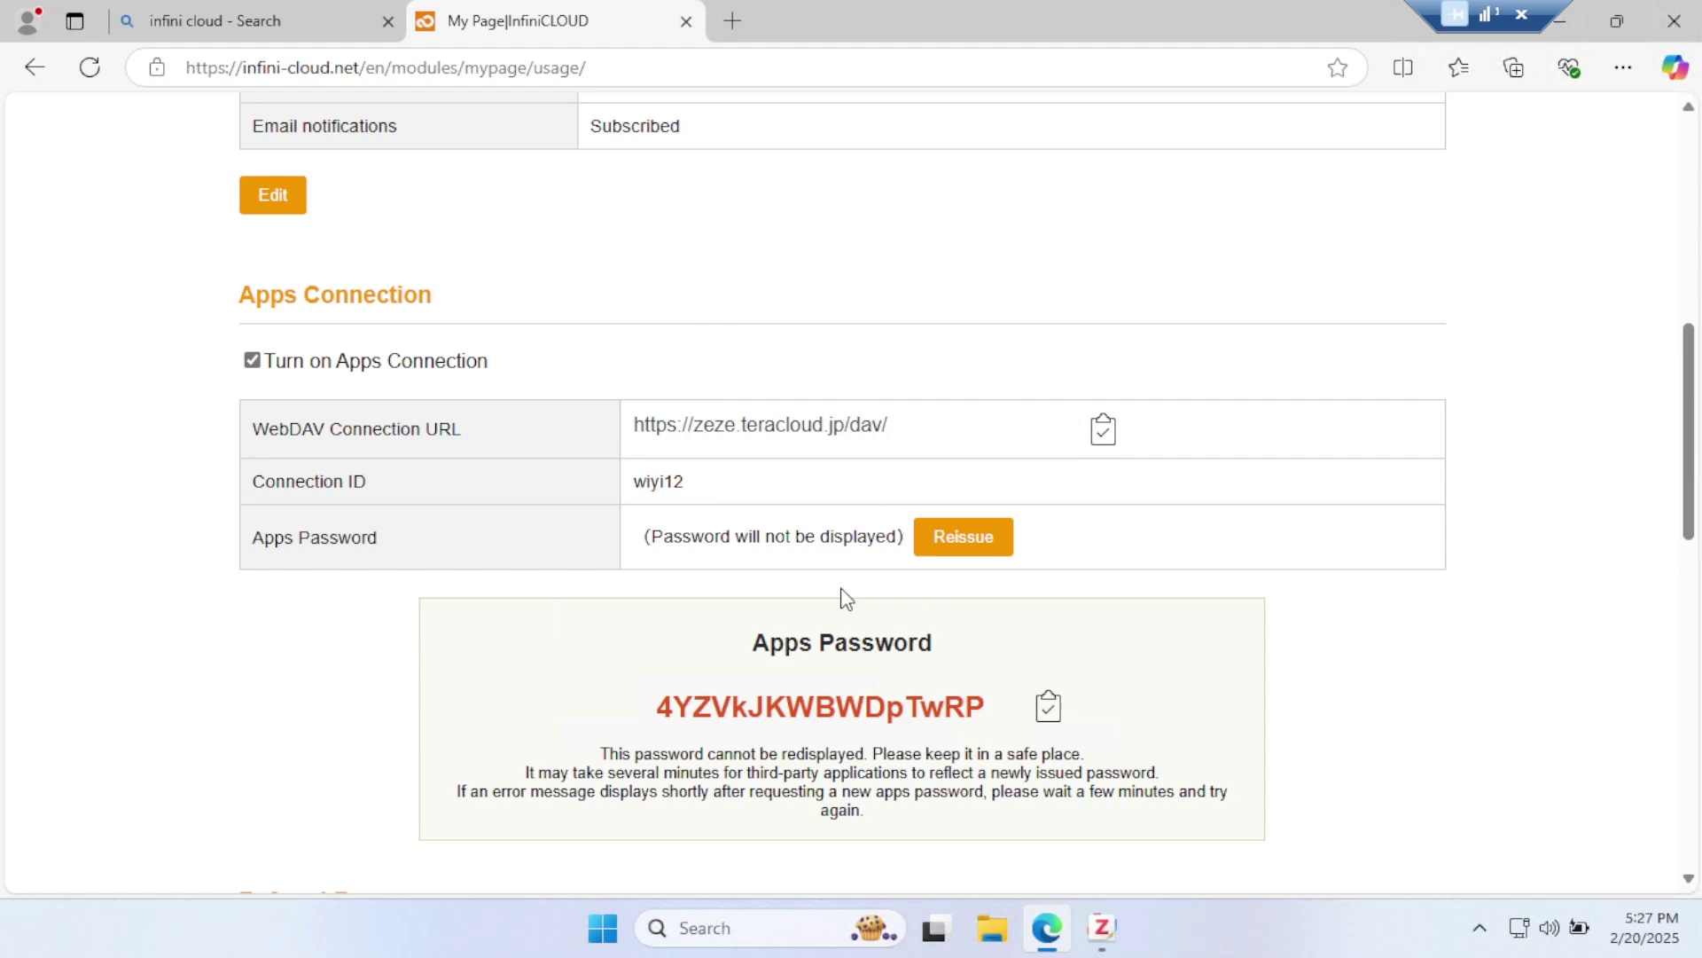
pyautogui.moveTo(988, 715); pyautogui.dragTo(639, 696)
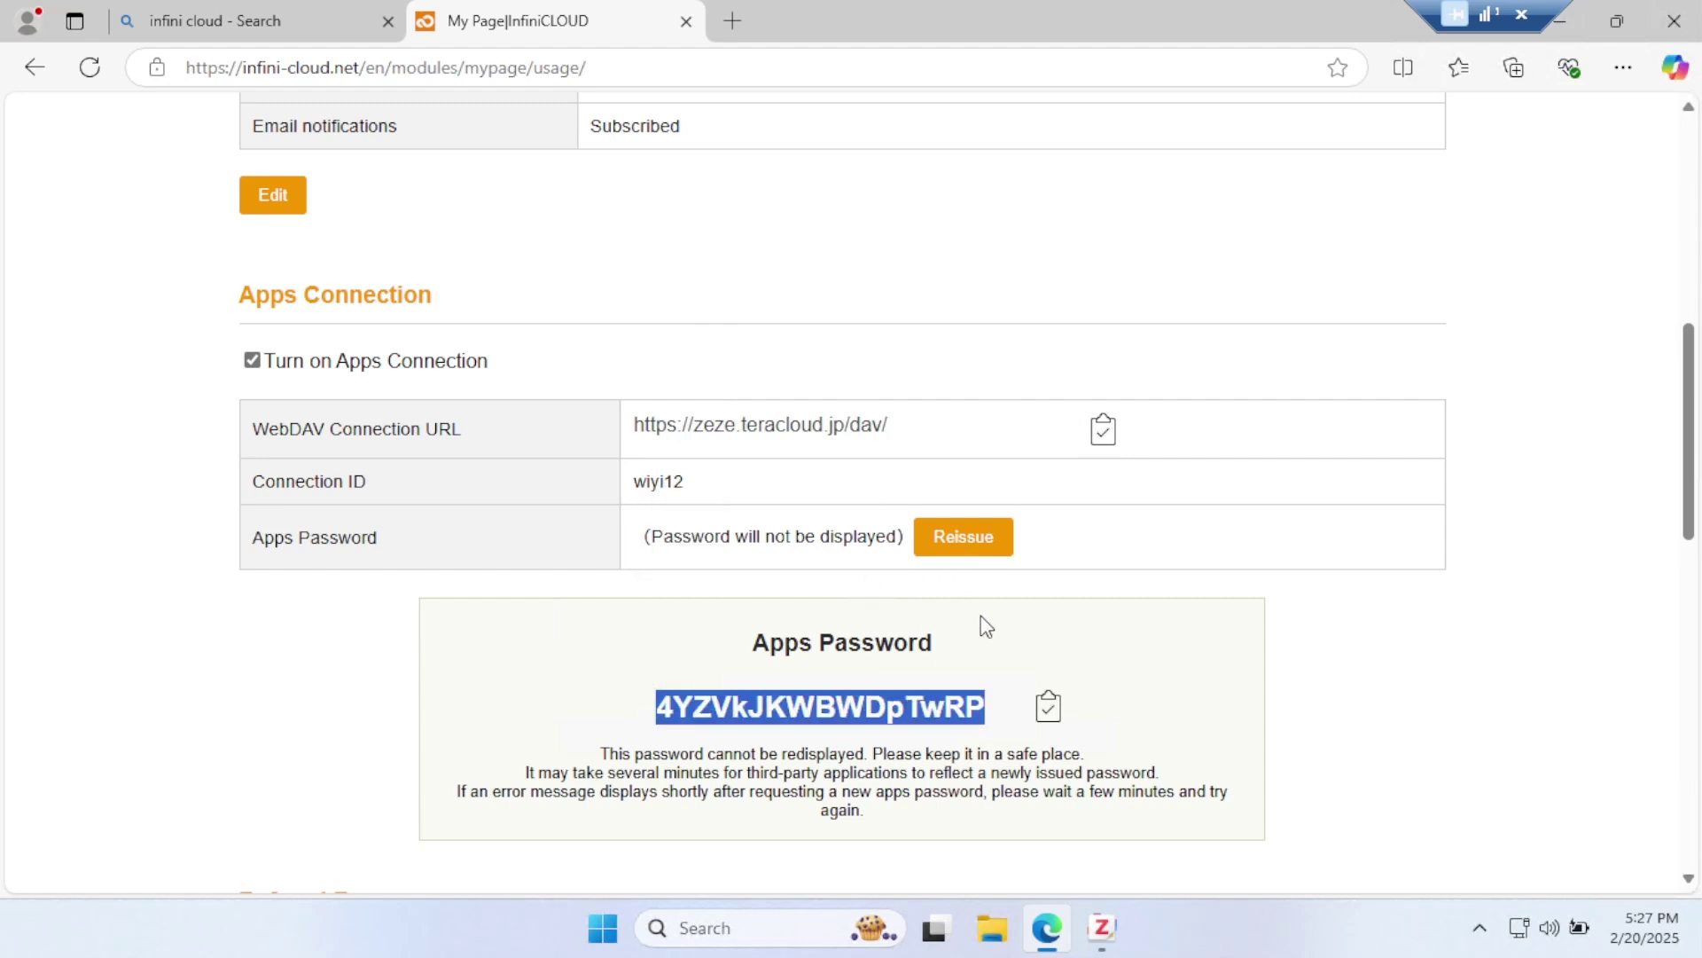
pyautogui.press('super+v')
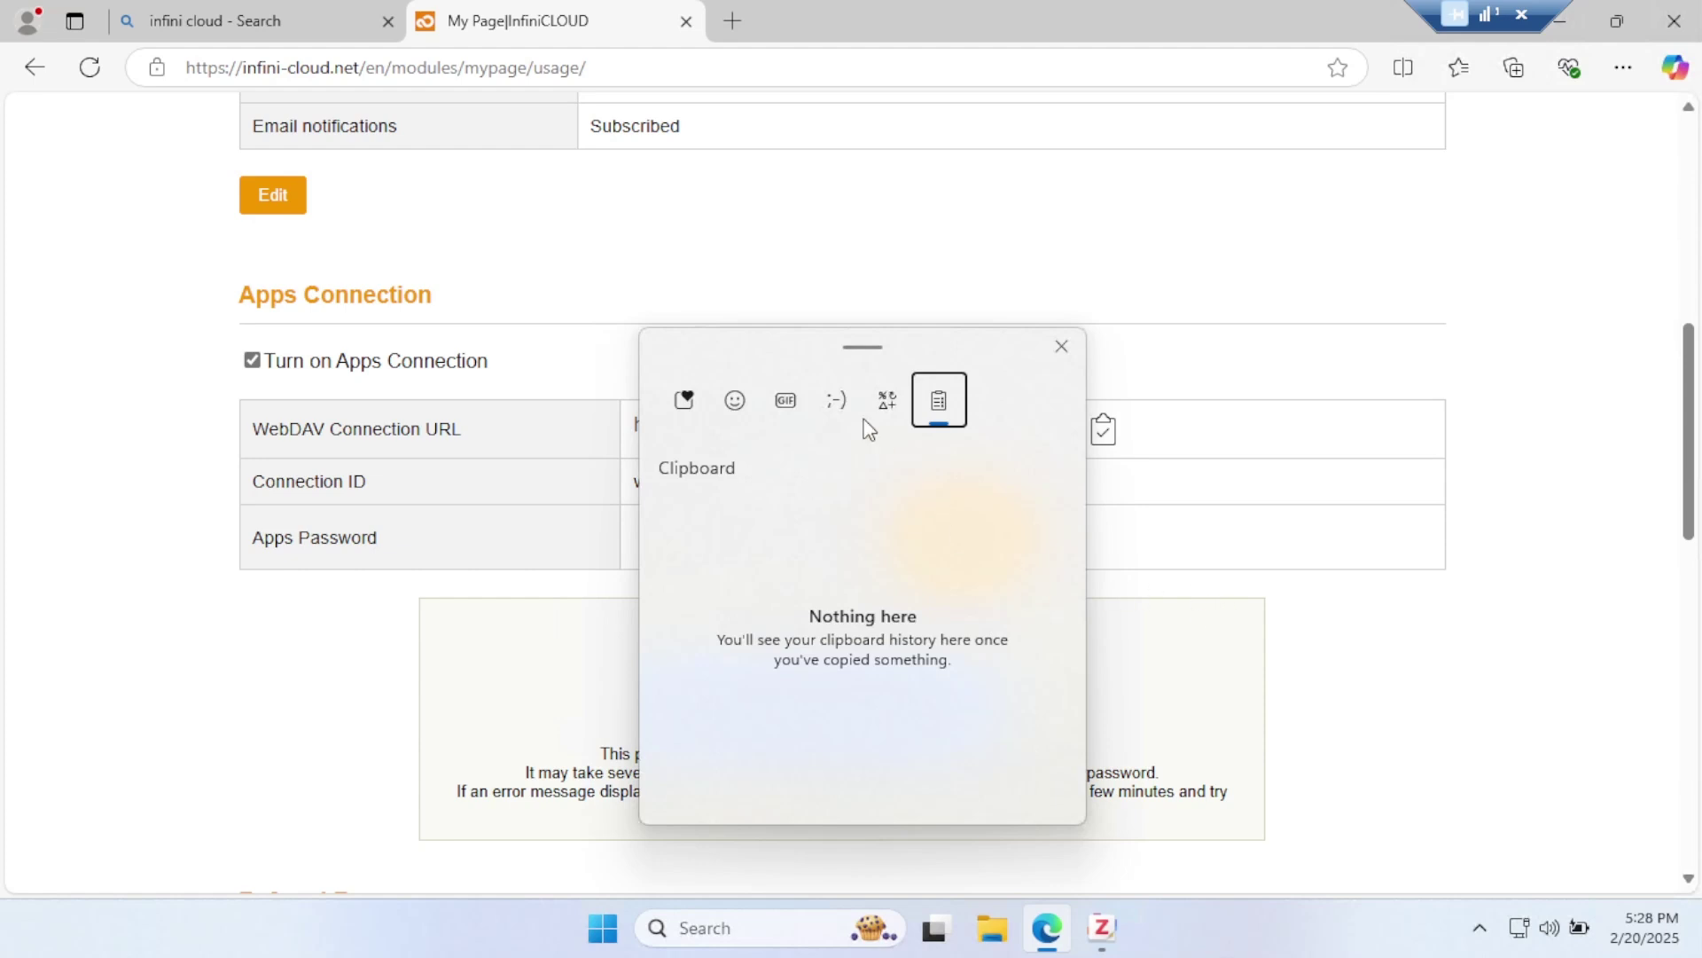
pyautogui.click(1061, 347)
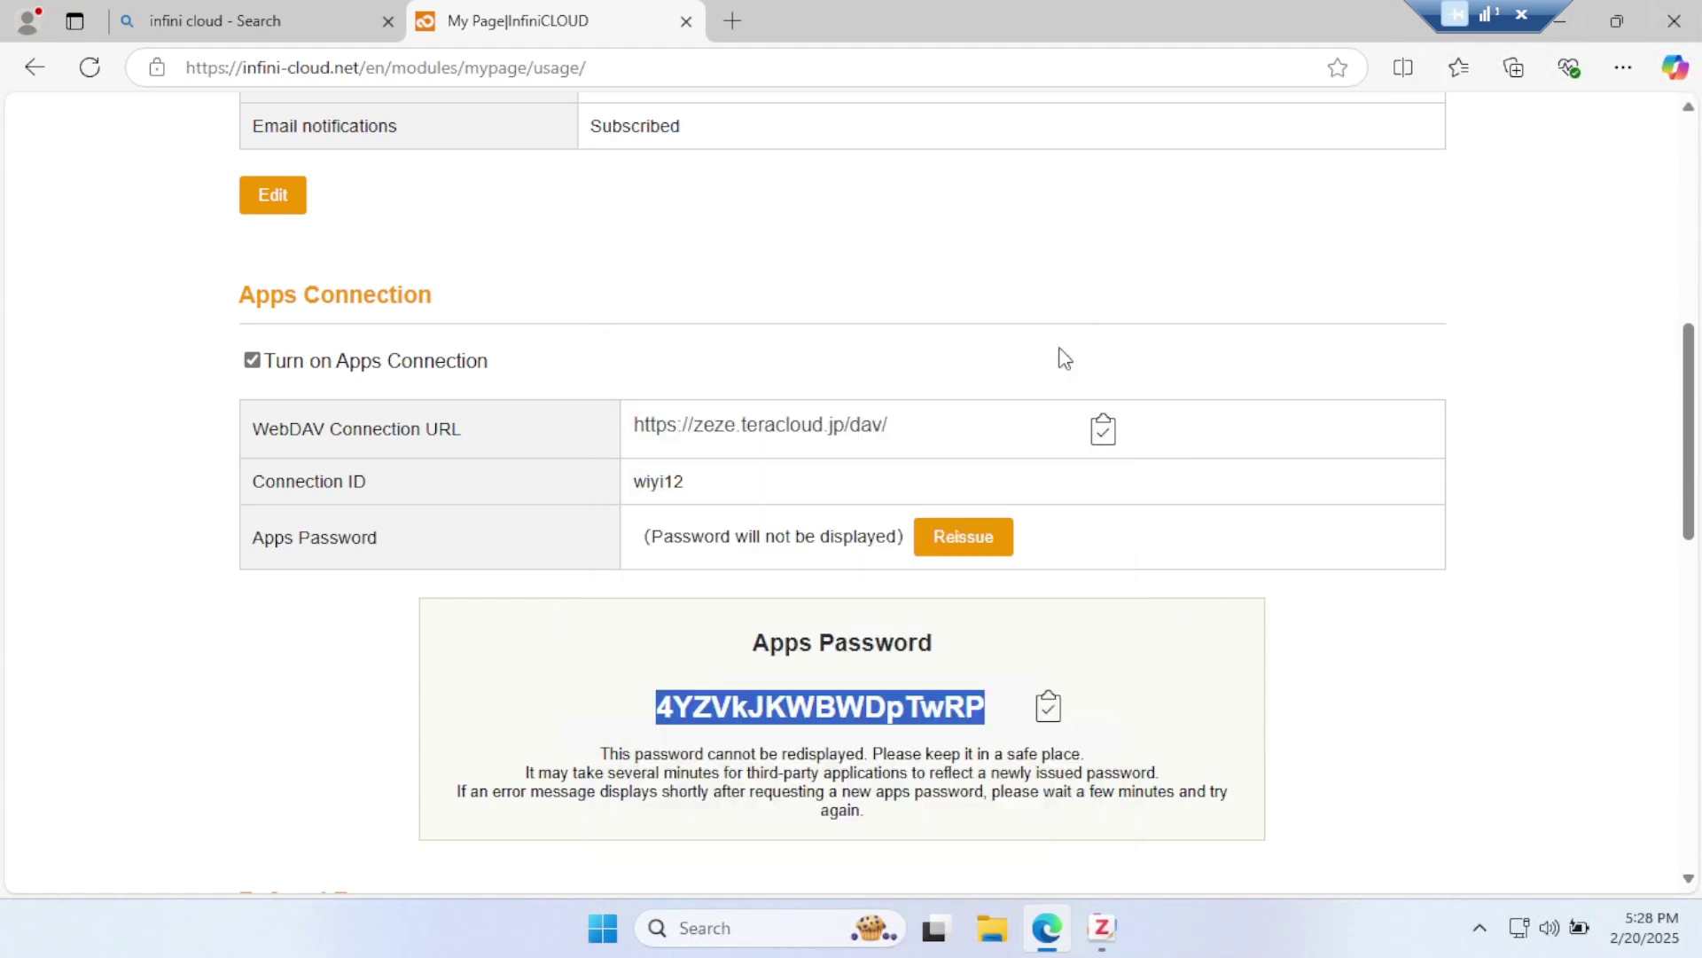
# Step: In Zotero Settings > Sync, switch attachment file syncing from Zotero to WebDAV
pyautogui.click(1562, 21)
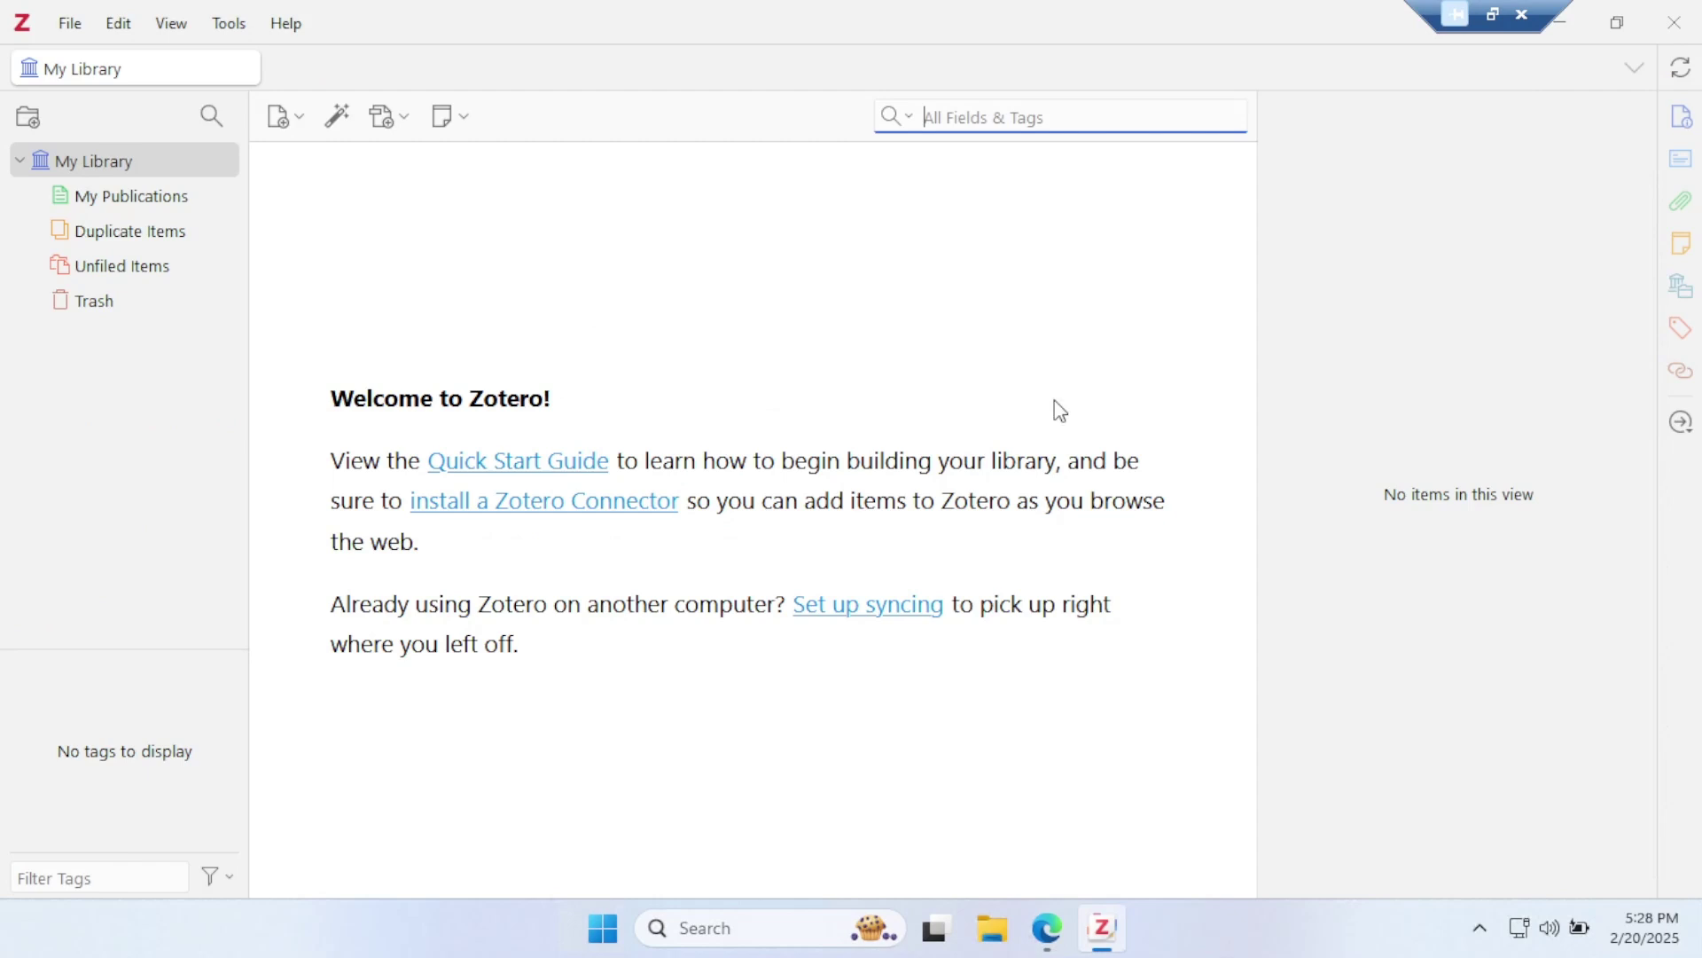
pyautogui.click(217, 30)
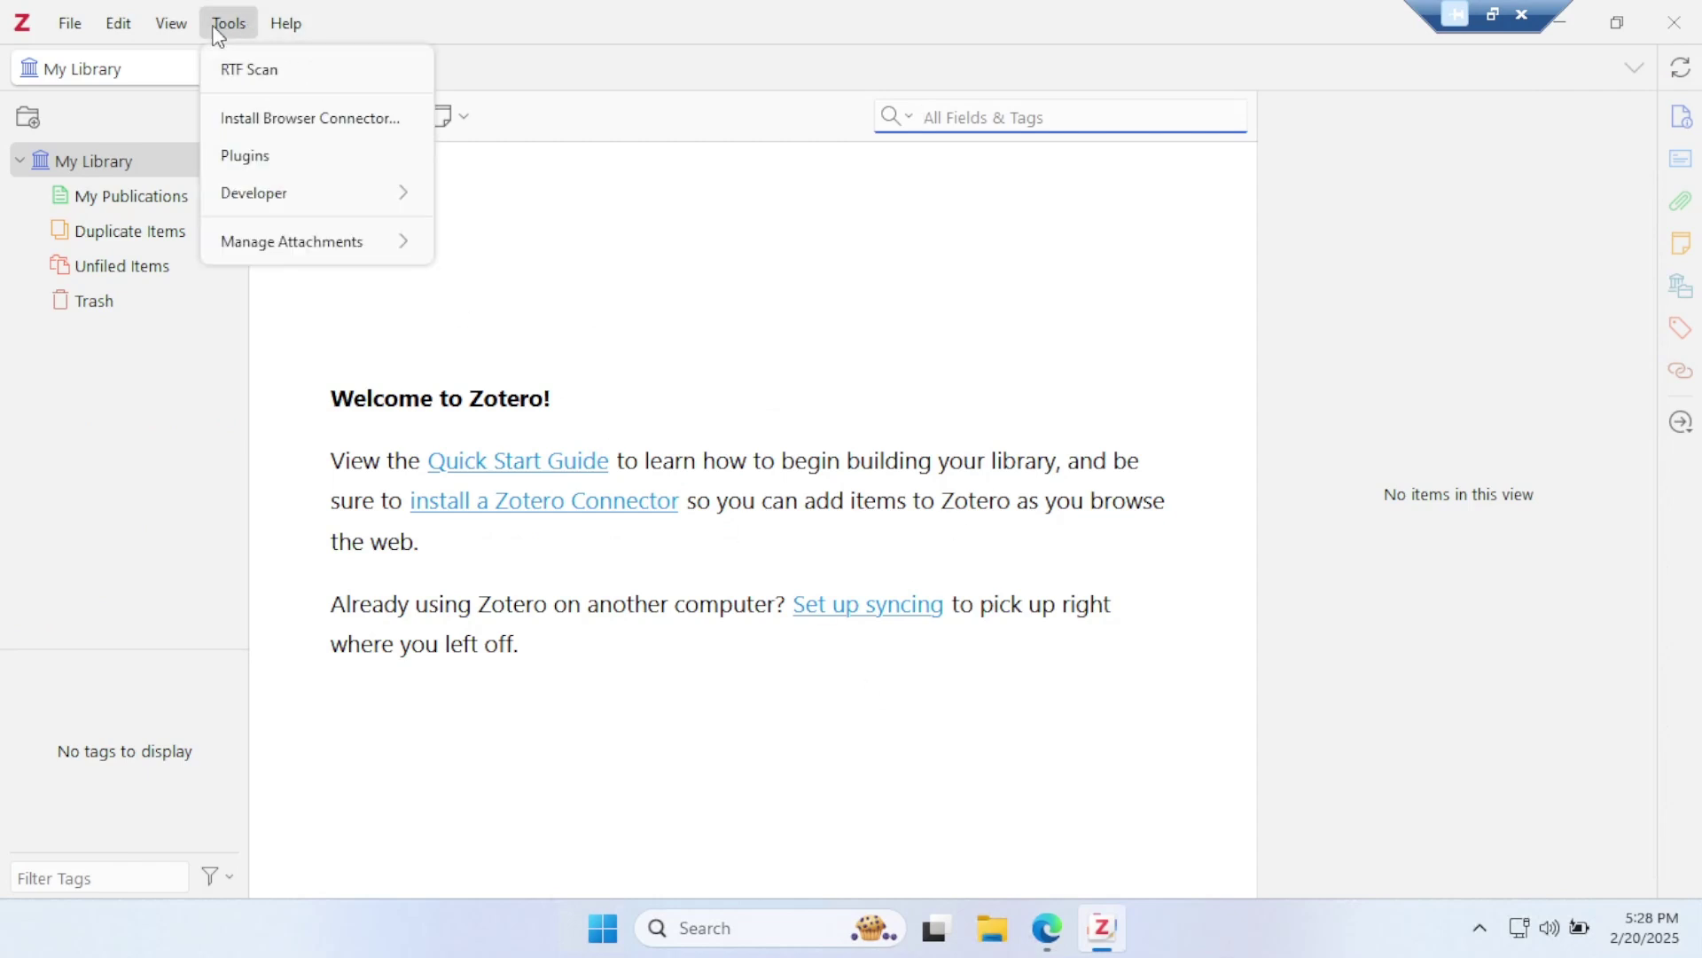
pyautogui.click(213, 452)
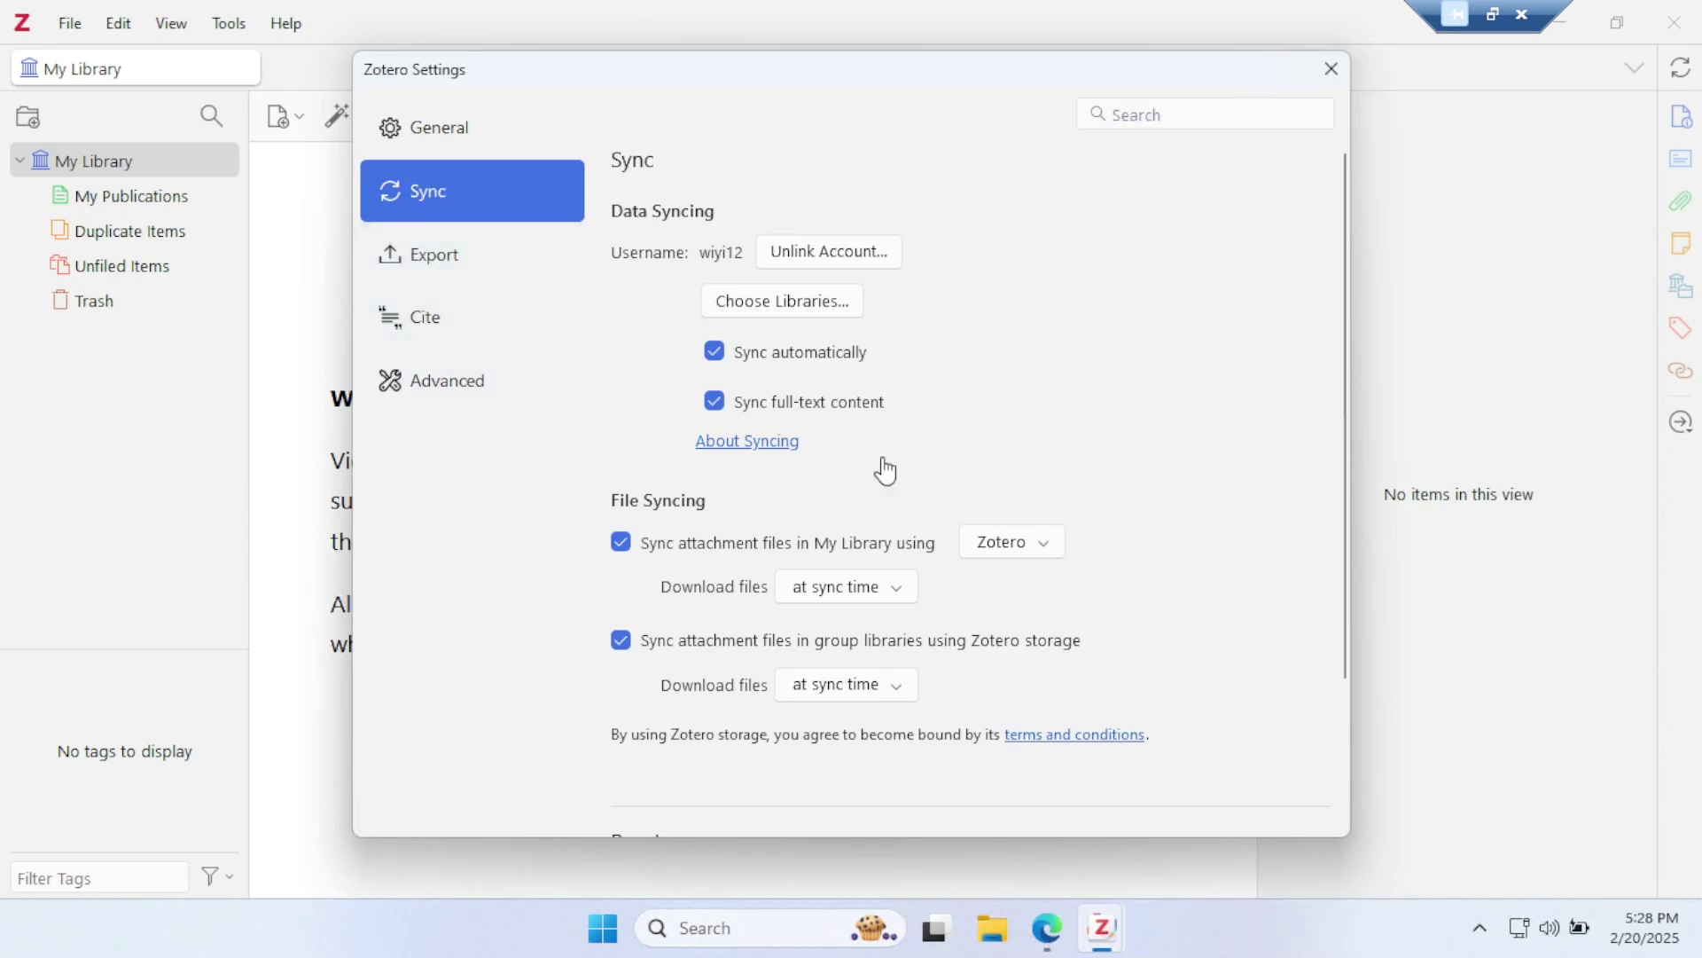
pyautogui.click(1020, 541)
pyautogui.click(1028, 626)
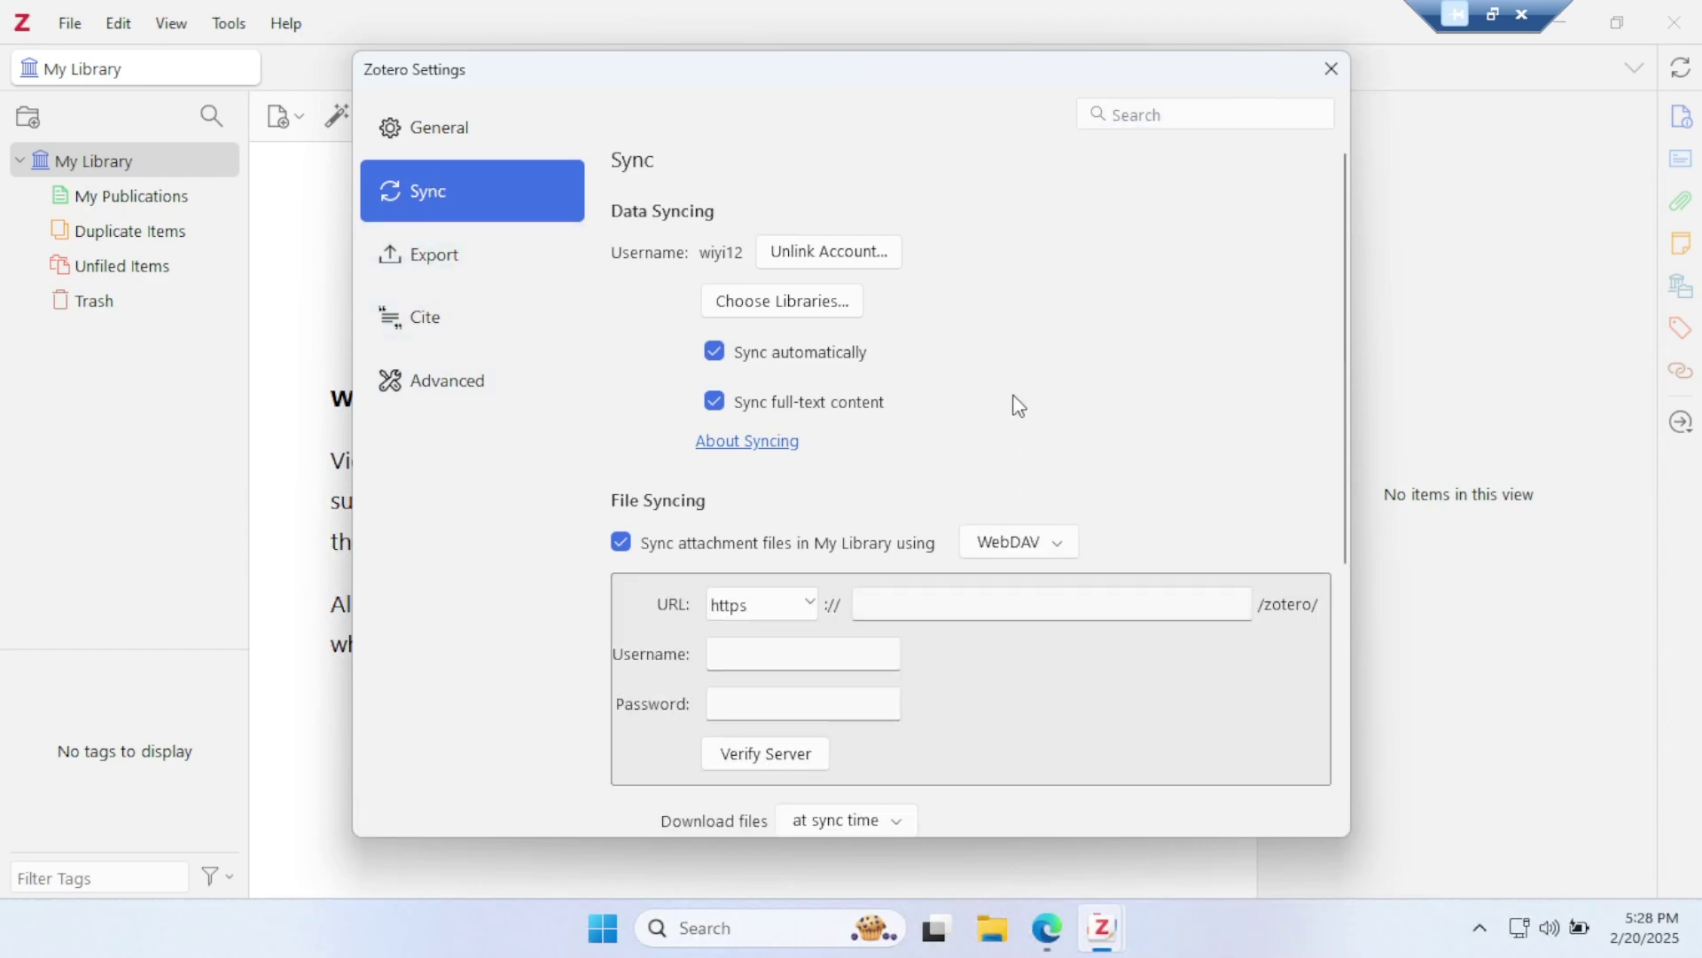
# Step: Enter the InfiniCLOUD apps password as the WebDAV password and the connection ID as username
pyautogui.scroll(-3, 985, 426)
pyautogui.click(969, 342)
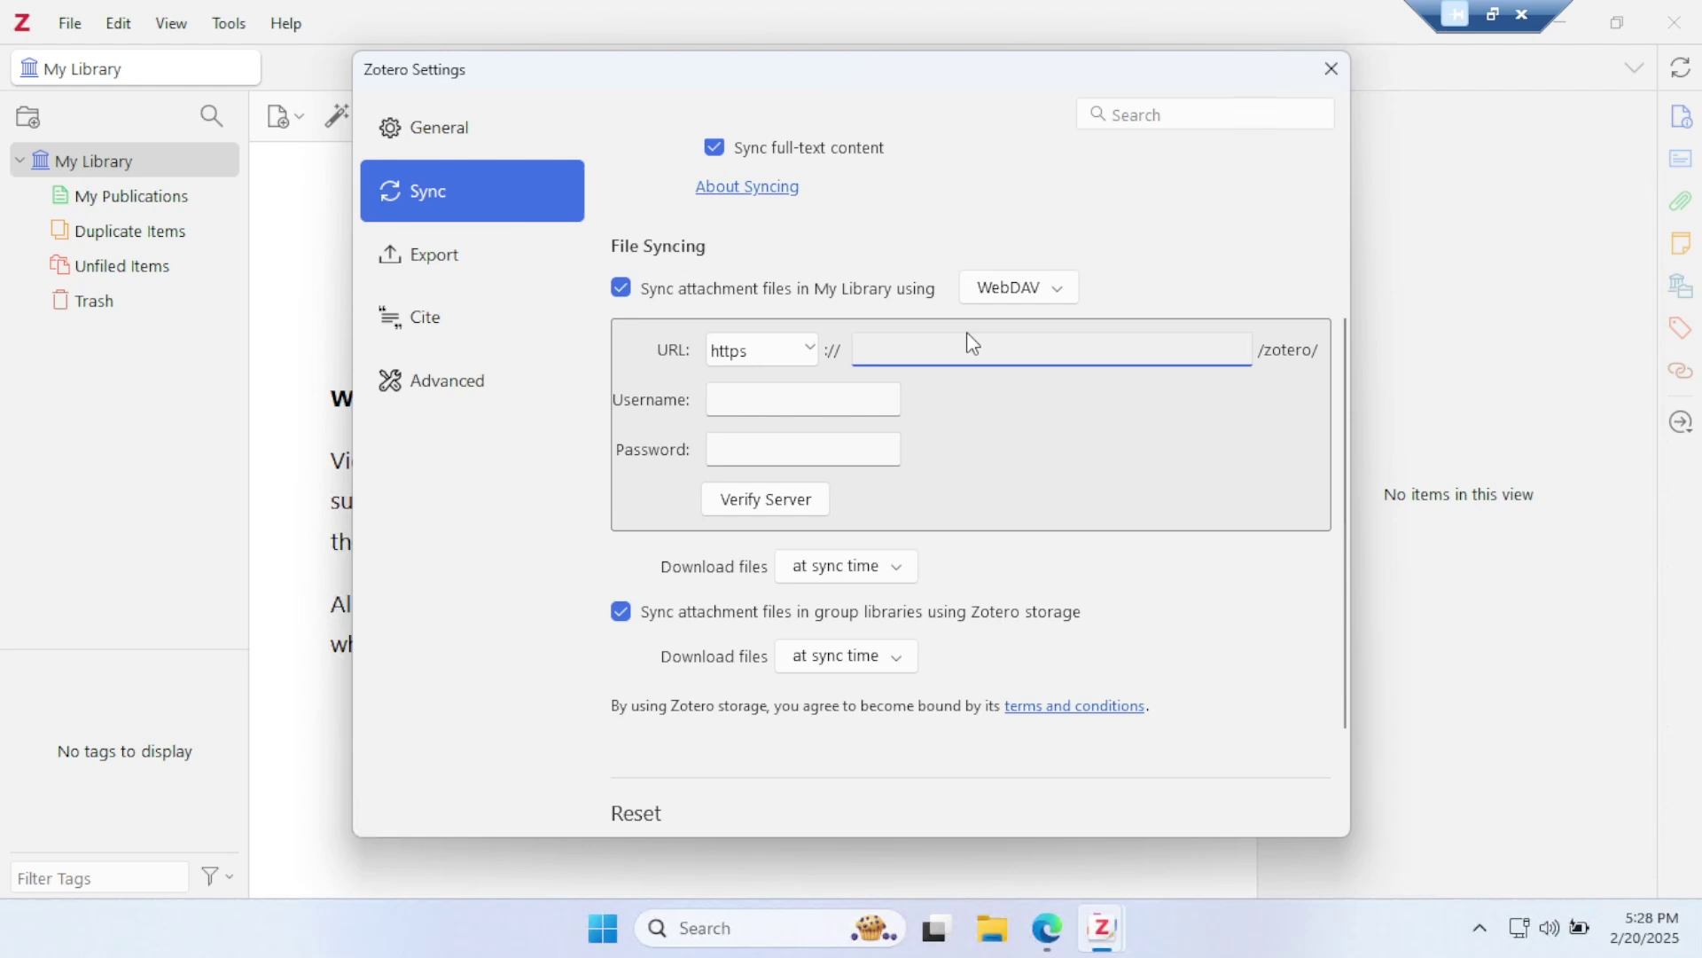
pyautogui.doubleClick(1002, 354)
pyautogui.press('BackSpace')
pyautogui.click(817, 451)
pyautogui.hotkey('ctrl', 'v')
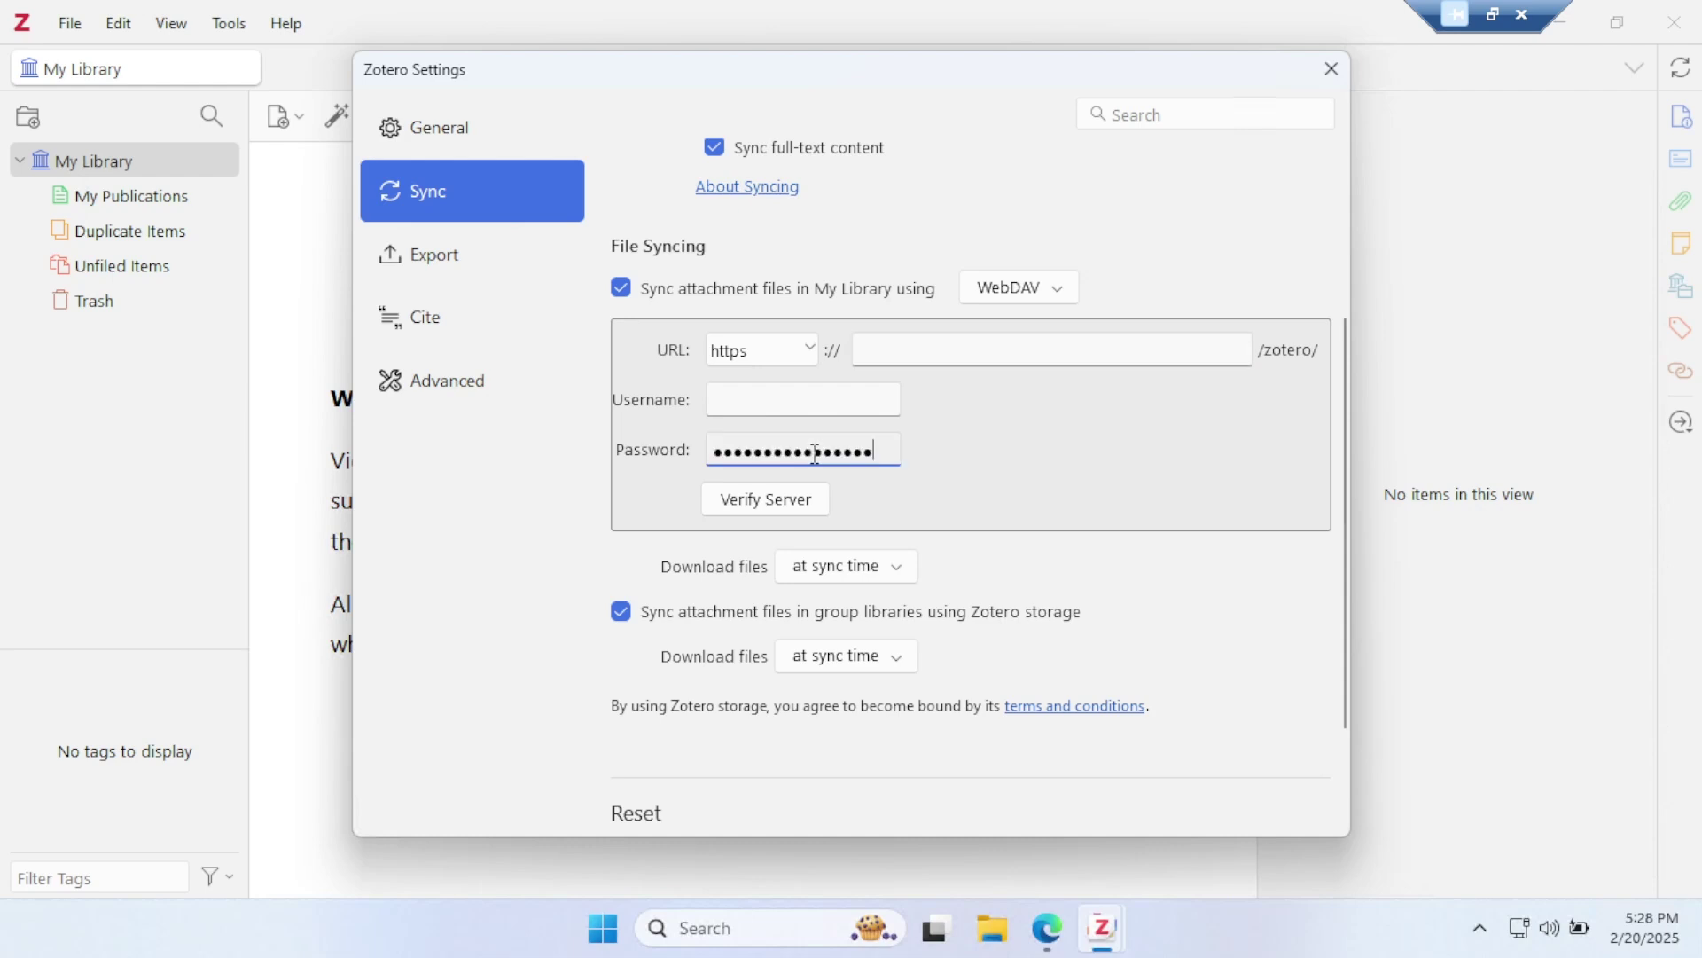
pyautogui.click(818, 405)
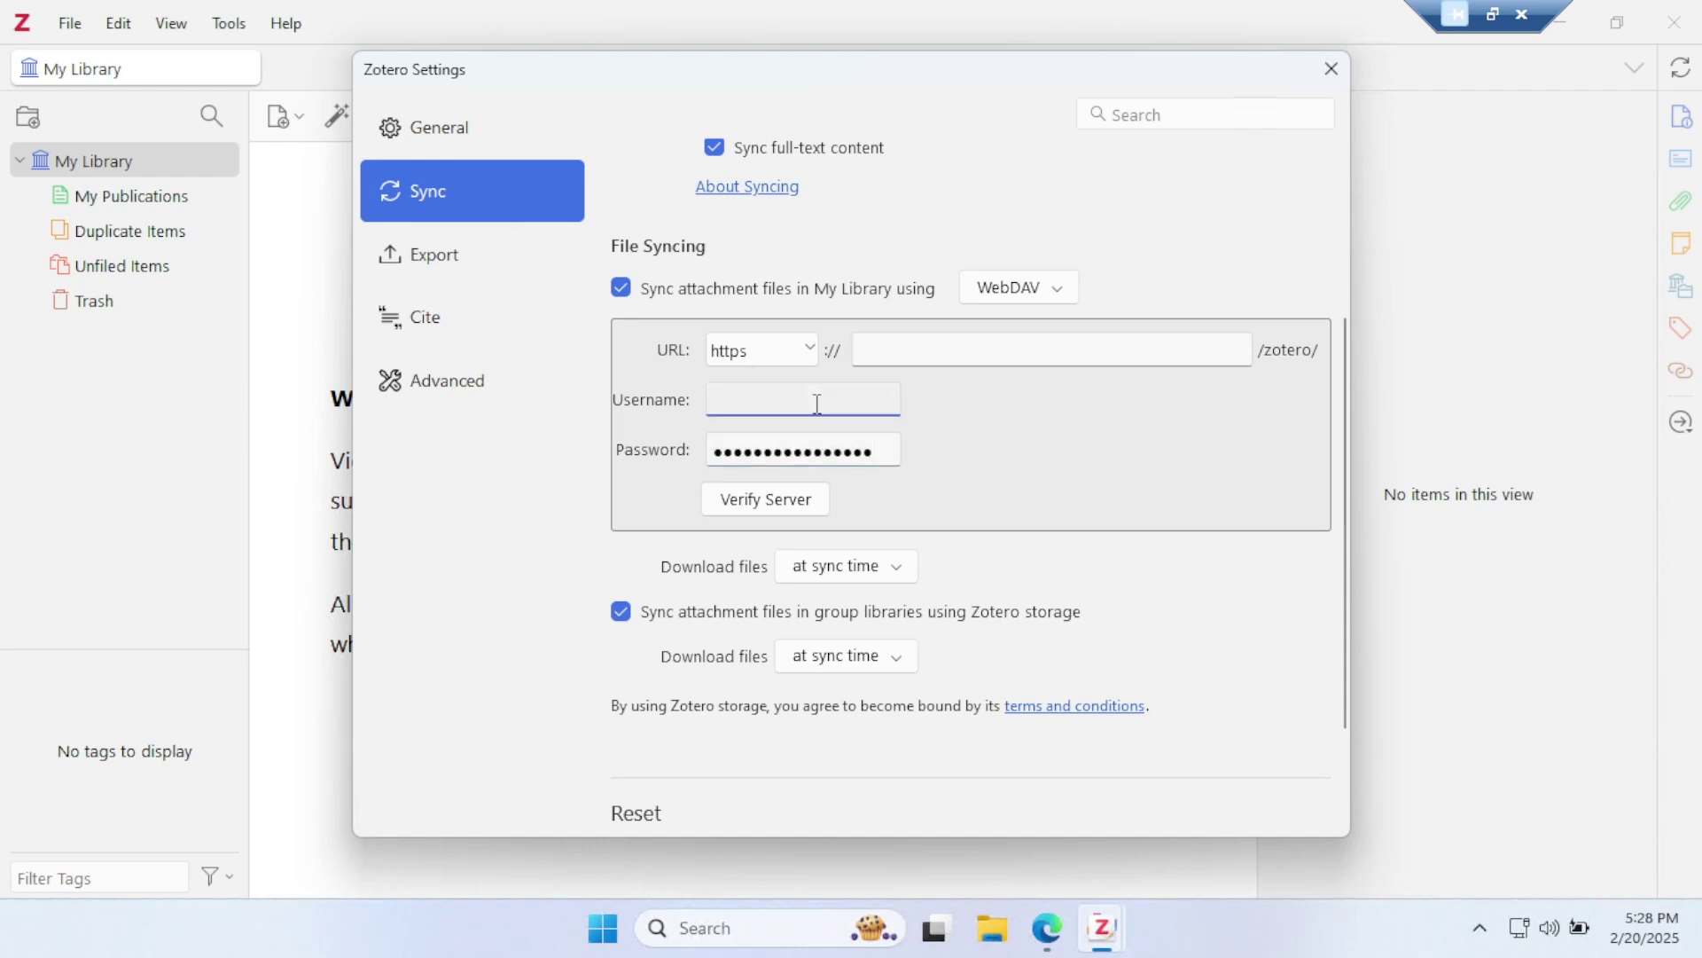
pyautogui.write('wiyi12')
# Step: Copy the WebDAV connection URL from InfiniCLOUD and return to Zotero's settings
pyautogui.click(1576, 19)
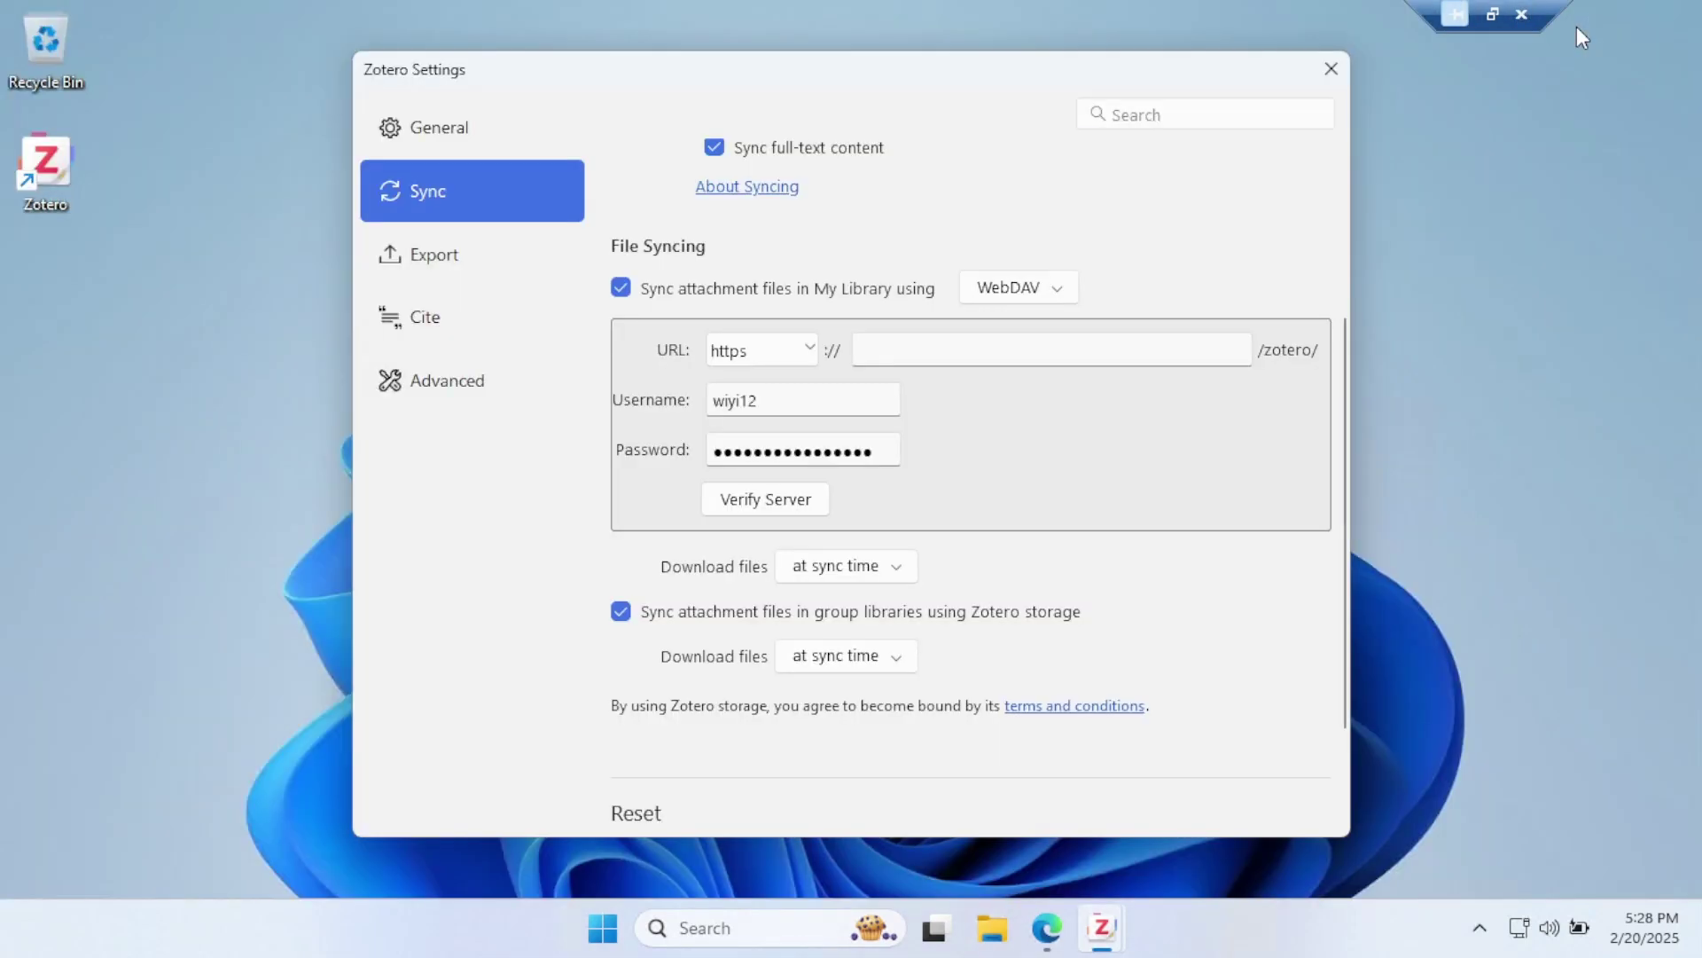
pyautogui.click(1048, 928)
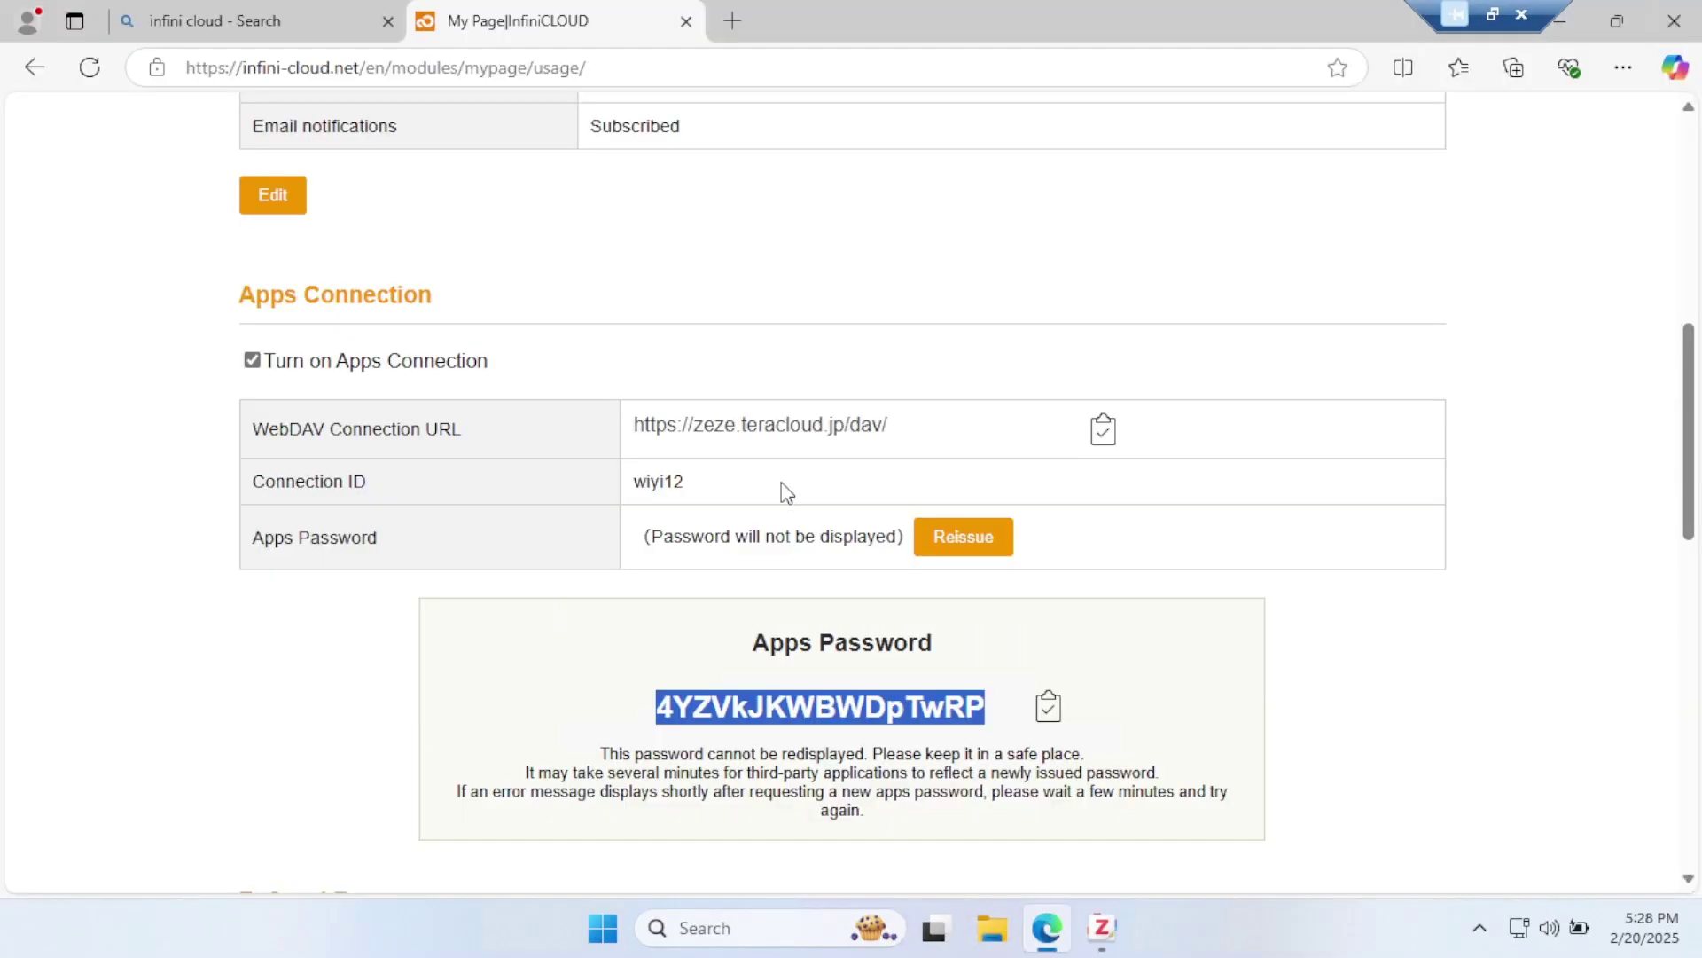
pyautogui.moveTo(918, 433); pyautogui.dragTo(612, 429)
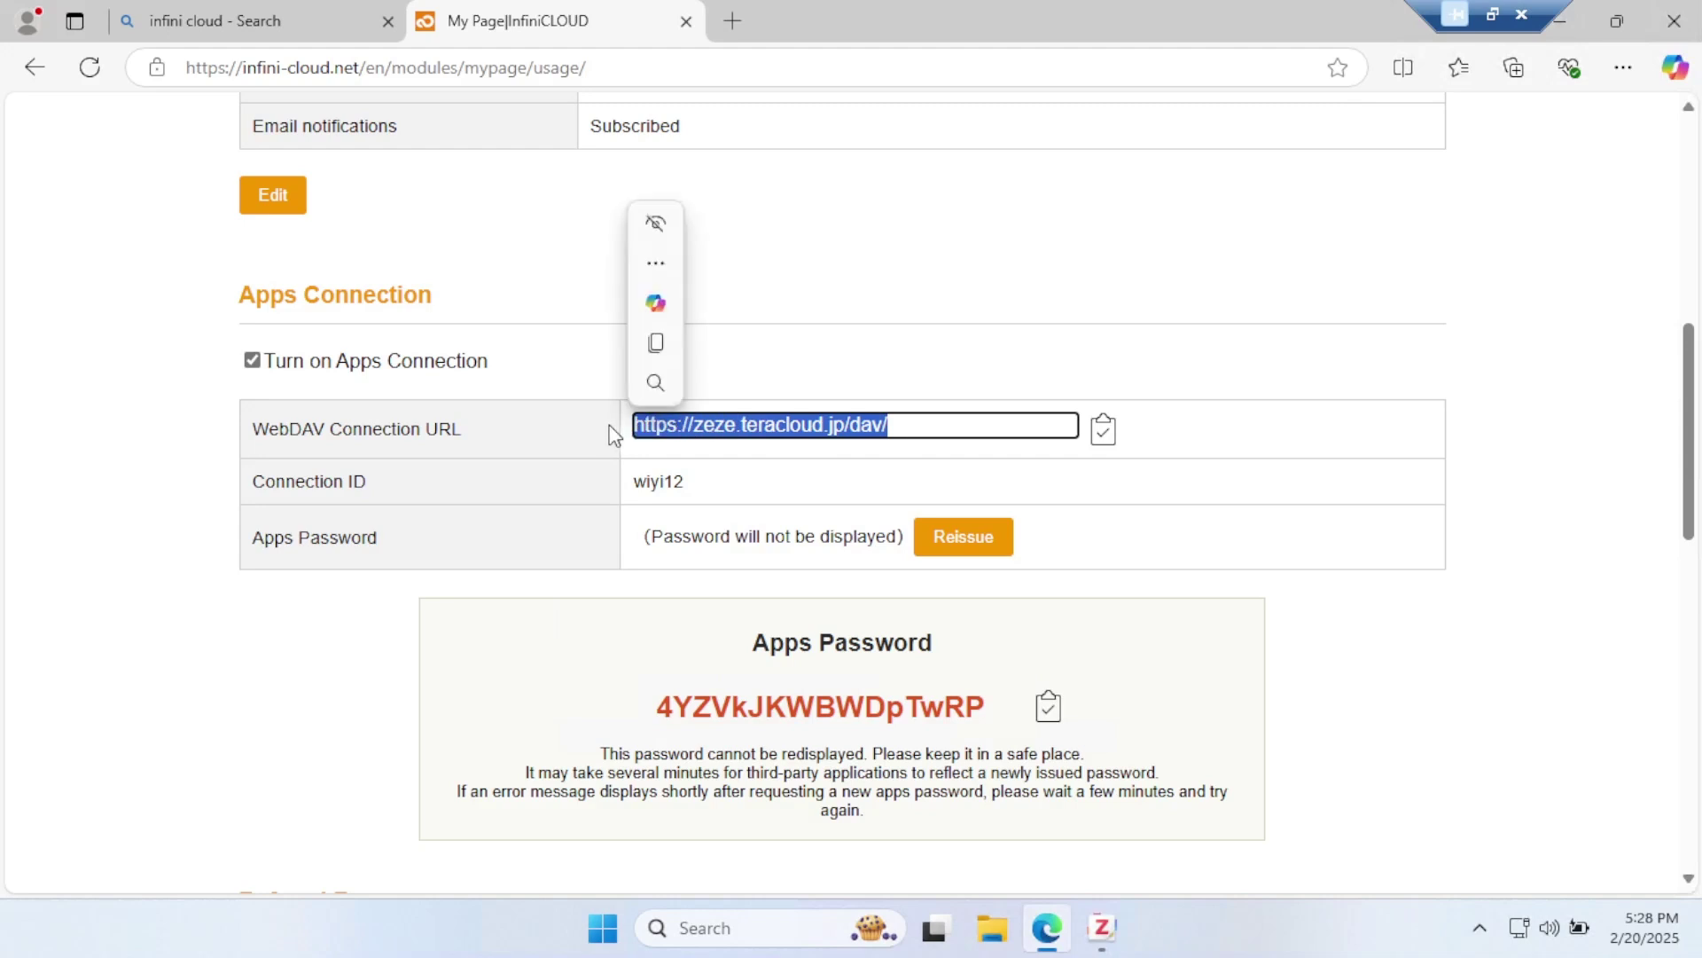
pyautogui.hotkey('ctrl', 'c')
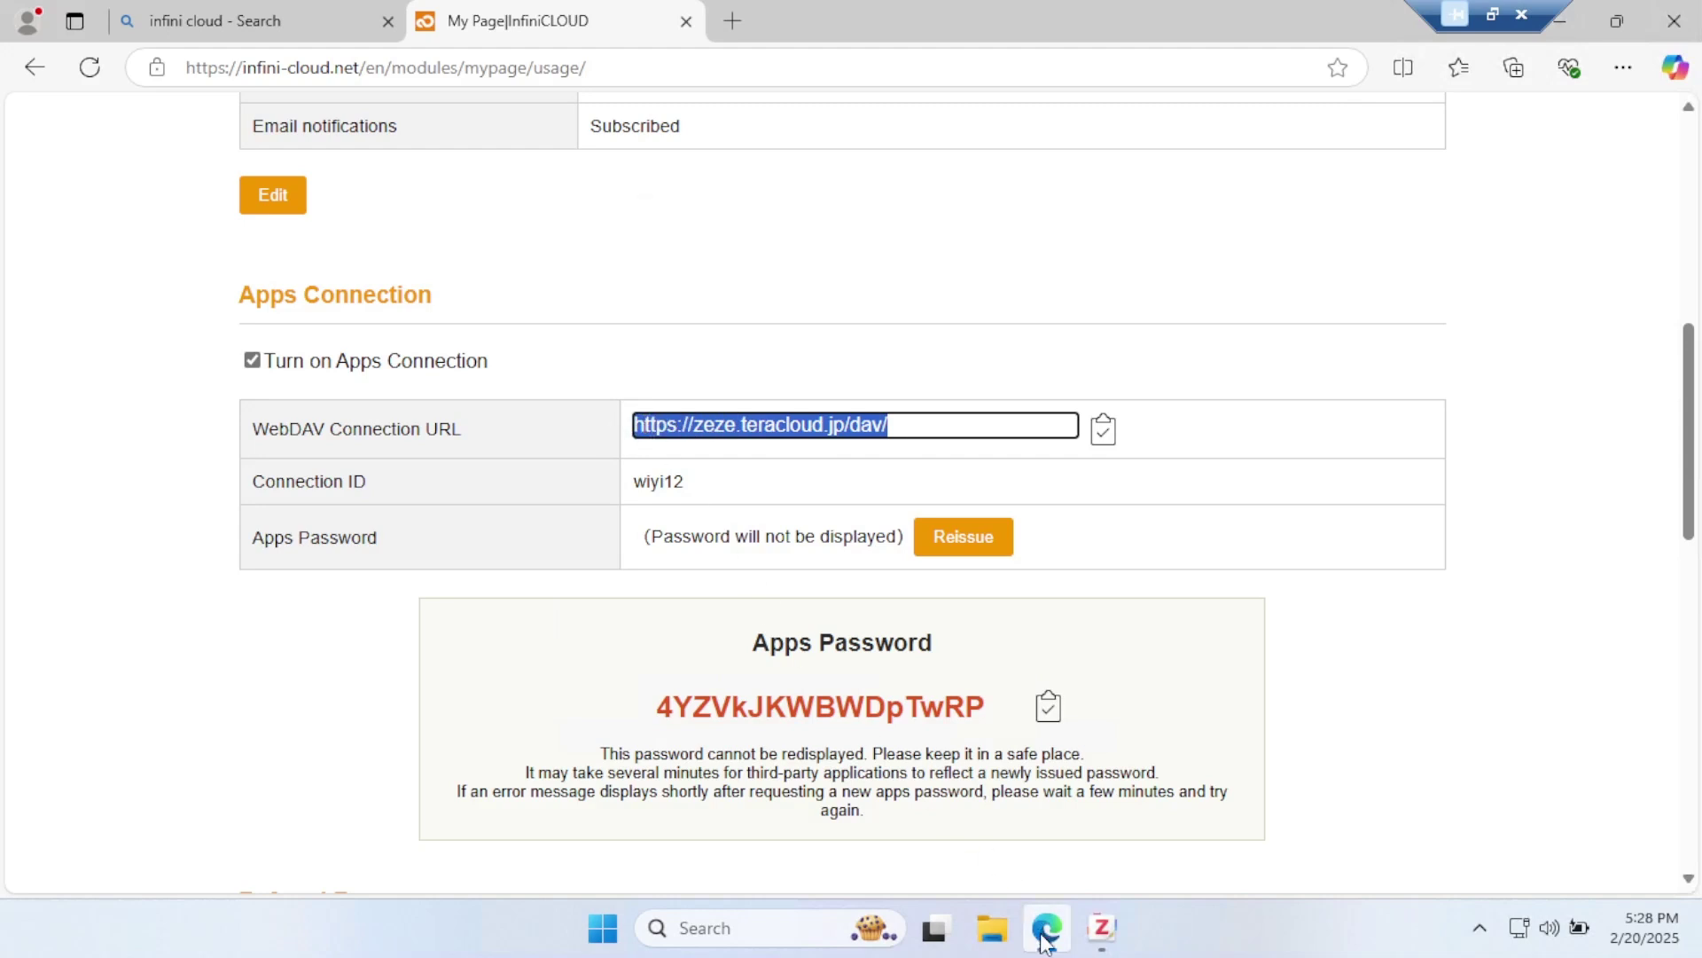
pyautogui.moveTo(1102, 931)
pyautogui.click(1204, 817)
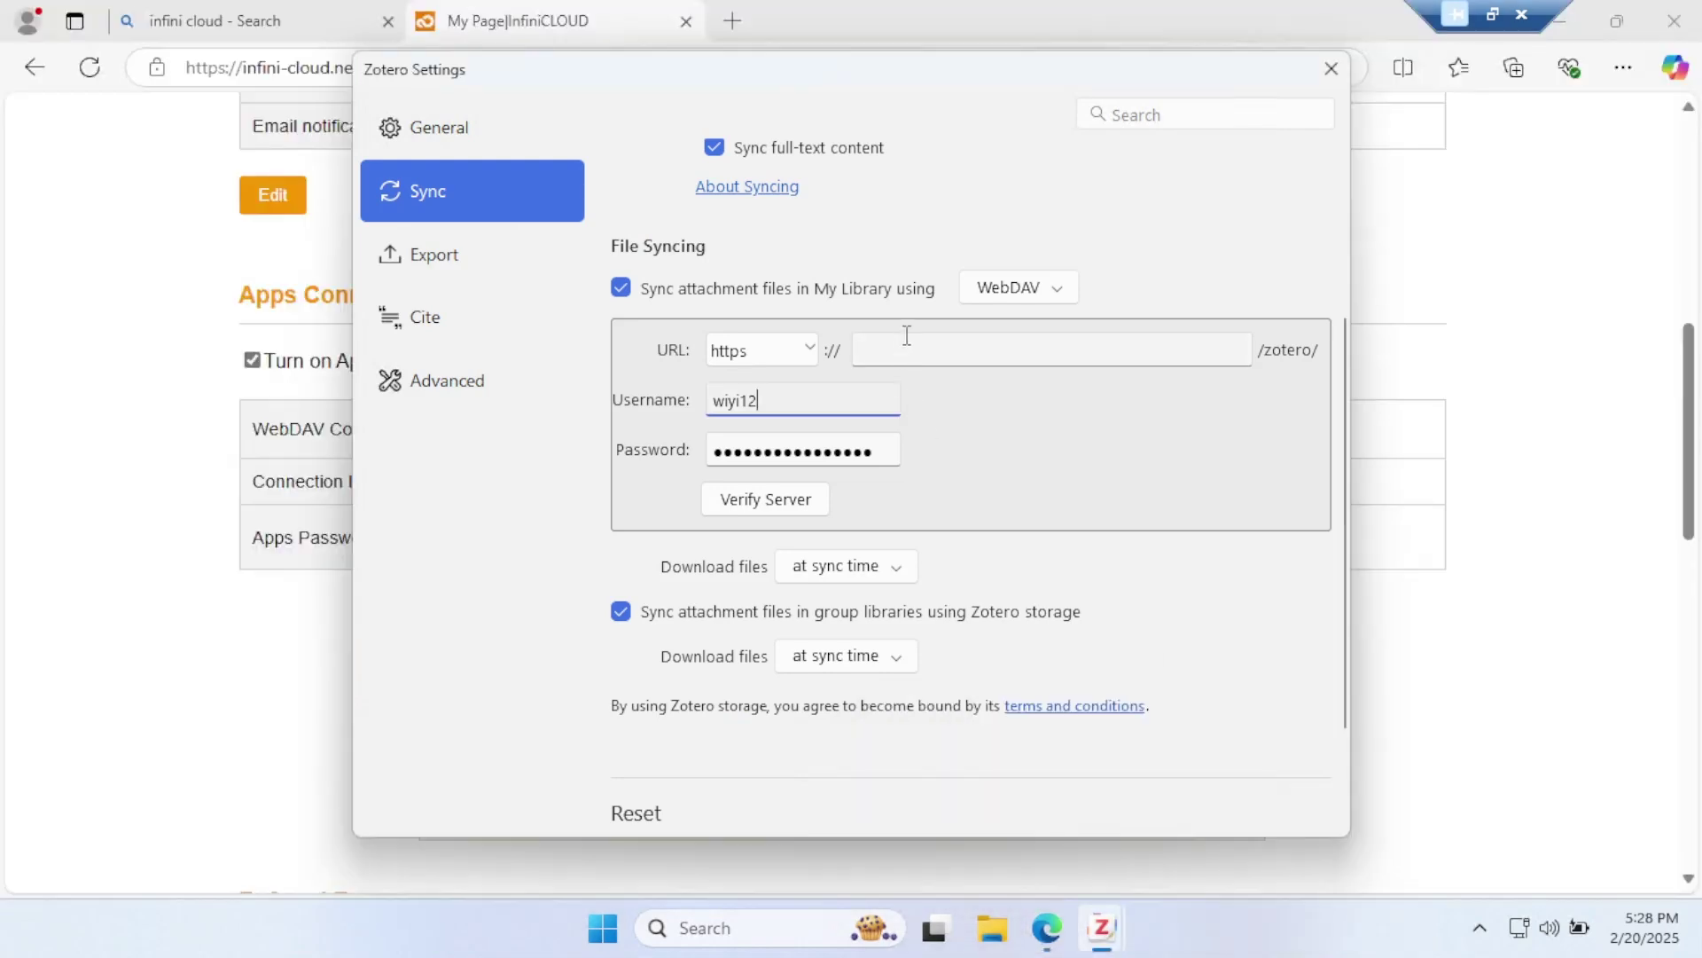
pyautogui.click(906, 348)
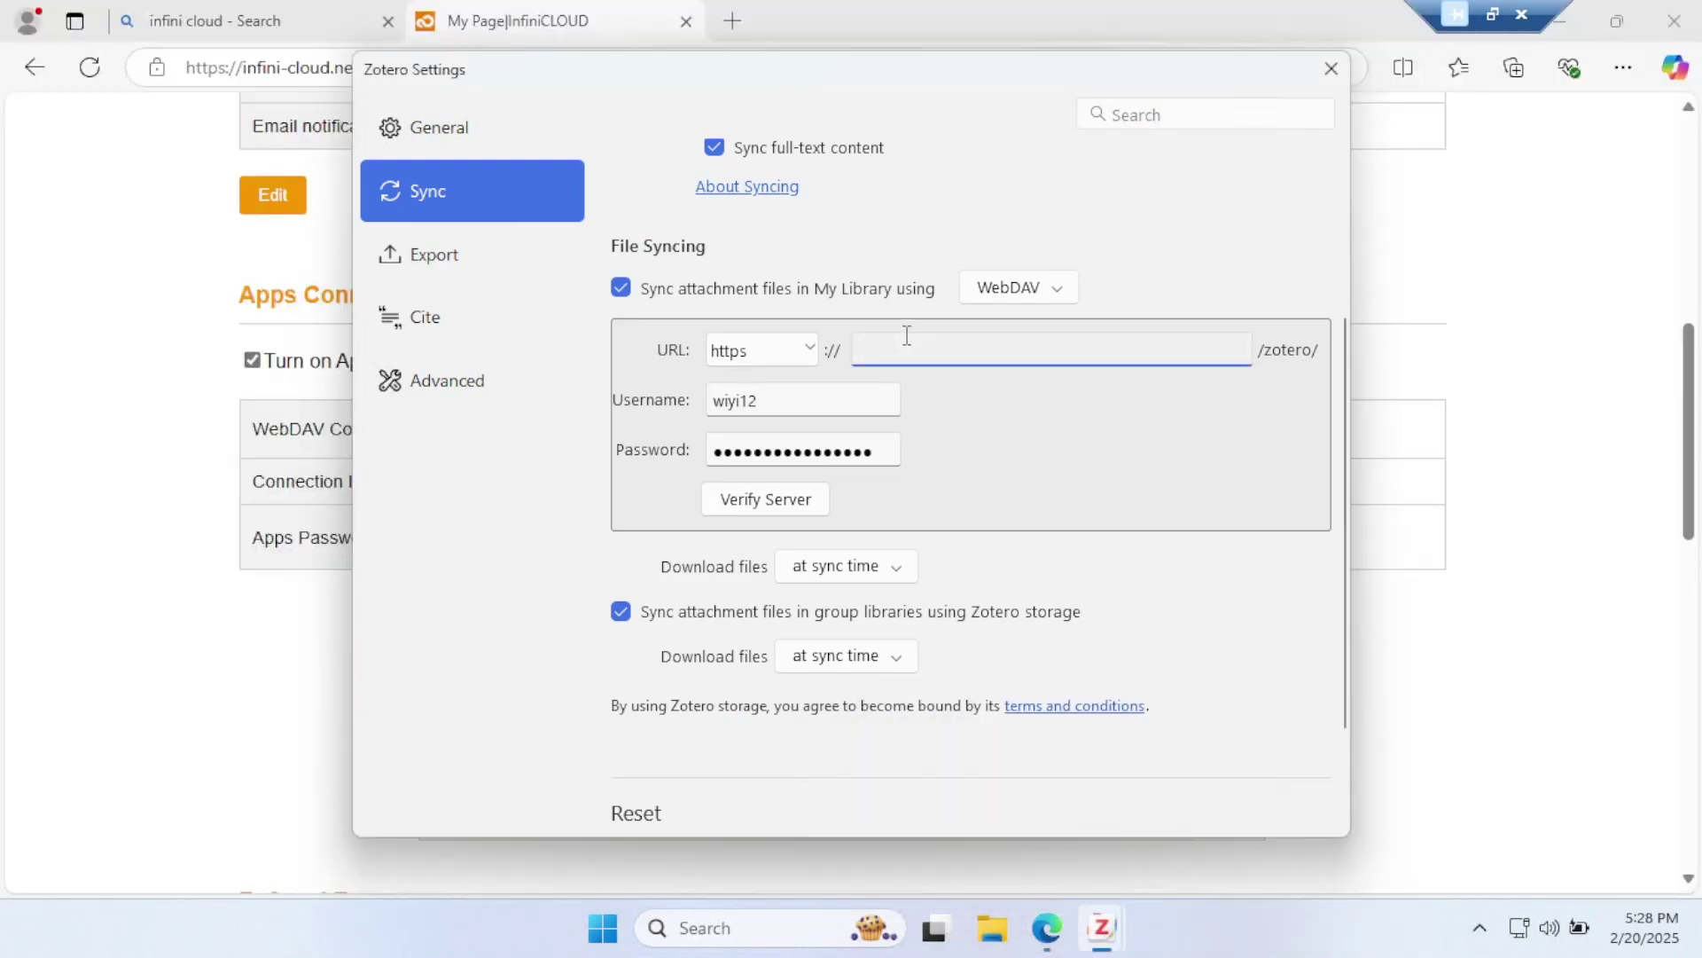
pyautogui.hotkey('ctrl', 'v')
pyautogui.moveTo(914, 353); pyautogui.dragTo(791, 353)
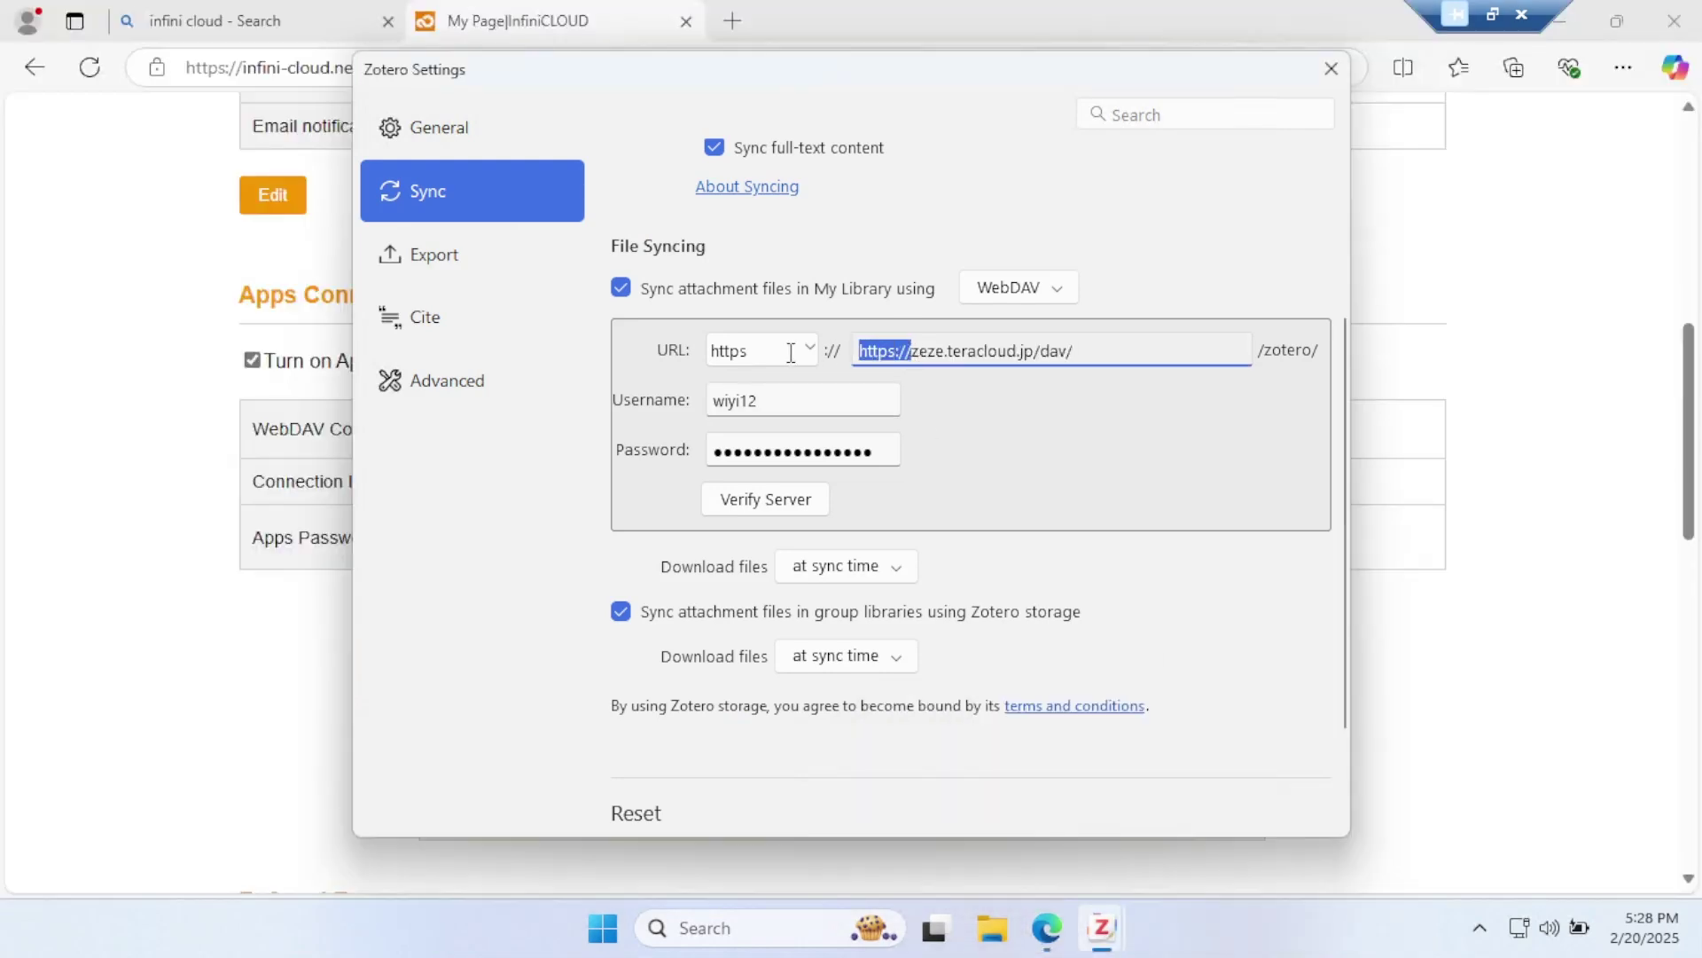
pyautogui.press('BackSpace')
pyautogui.click(991, 412)
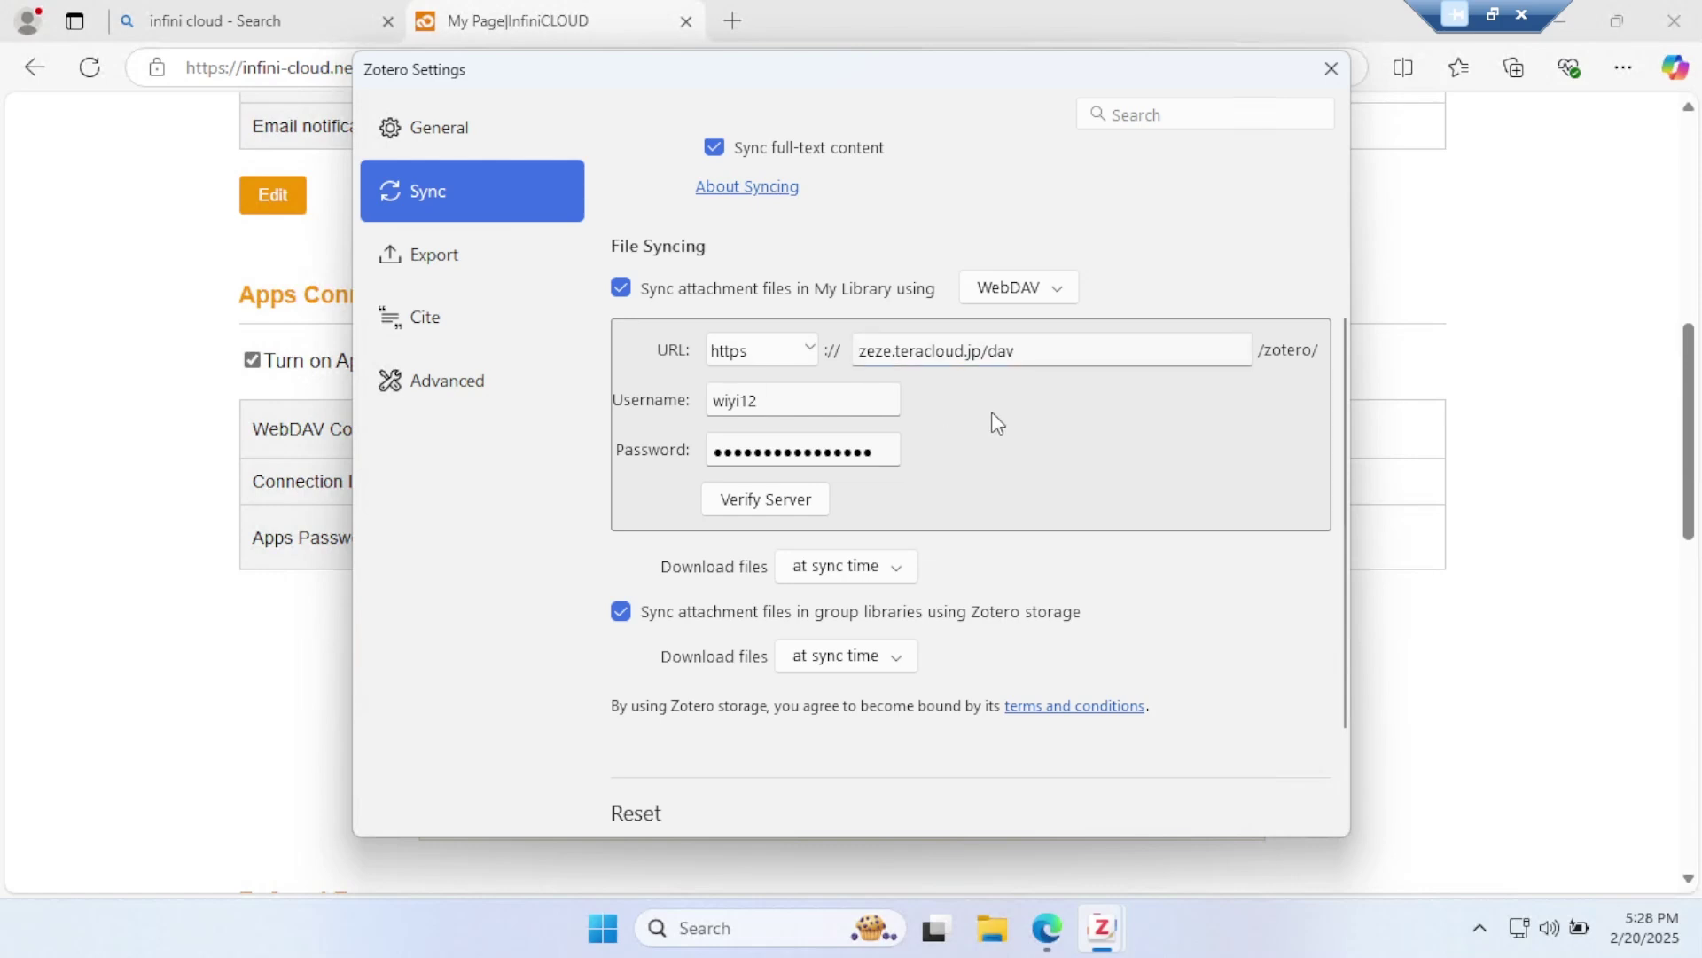
pyautogui.scroll(-2, 975, 470)
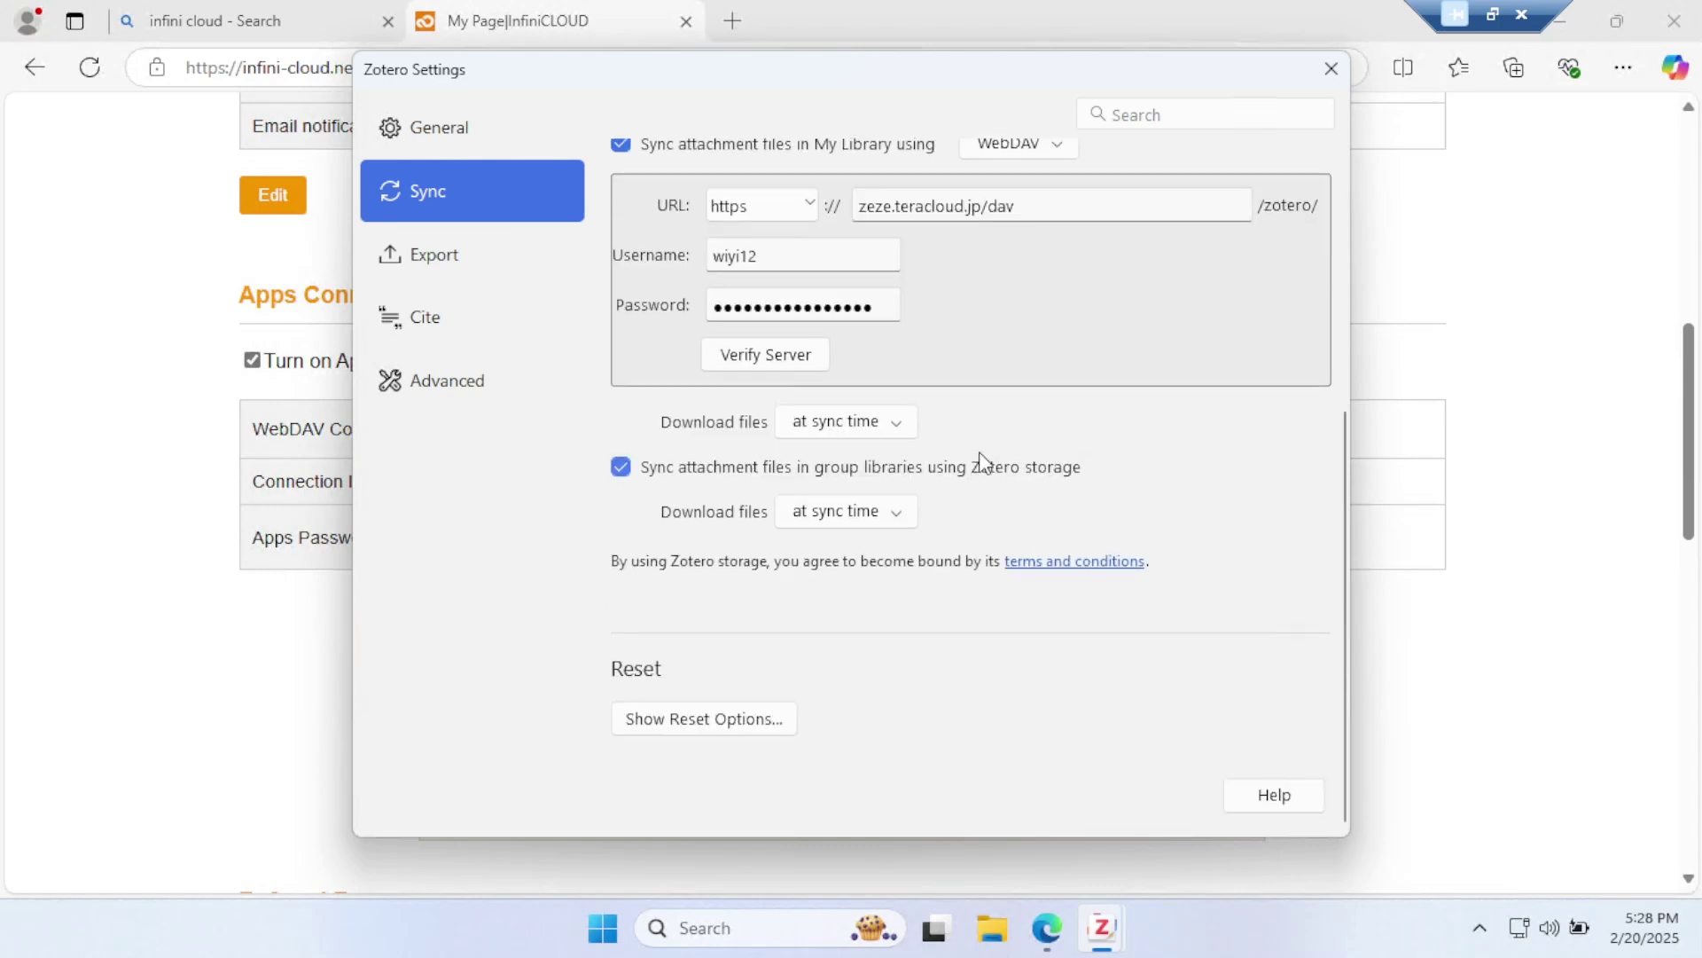
pyautogui.scroll(5, 982, 461)
pyautogui.scroll(-3, 984, 461)
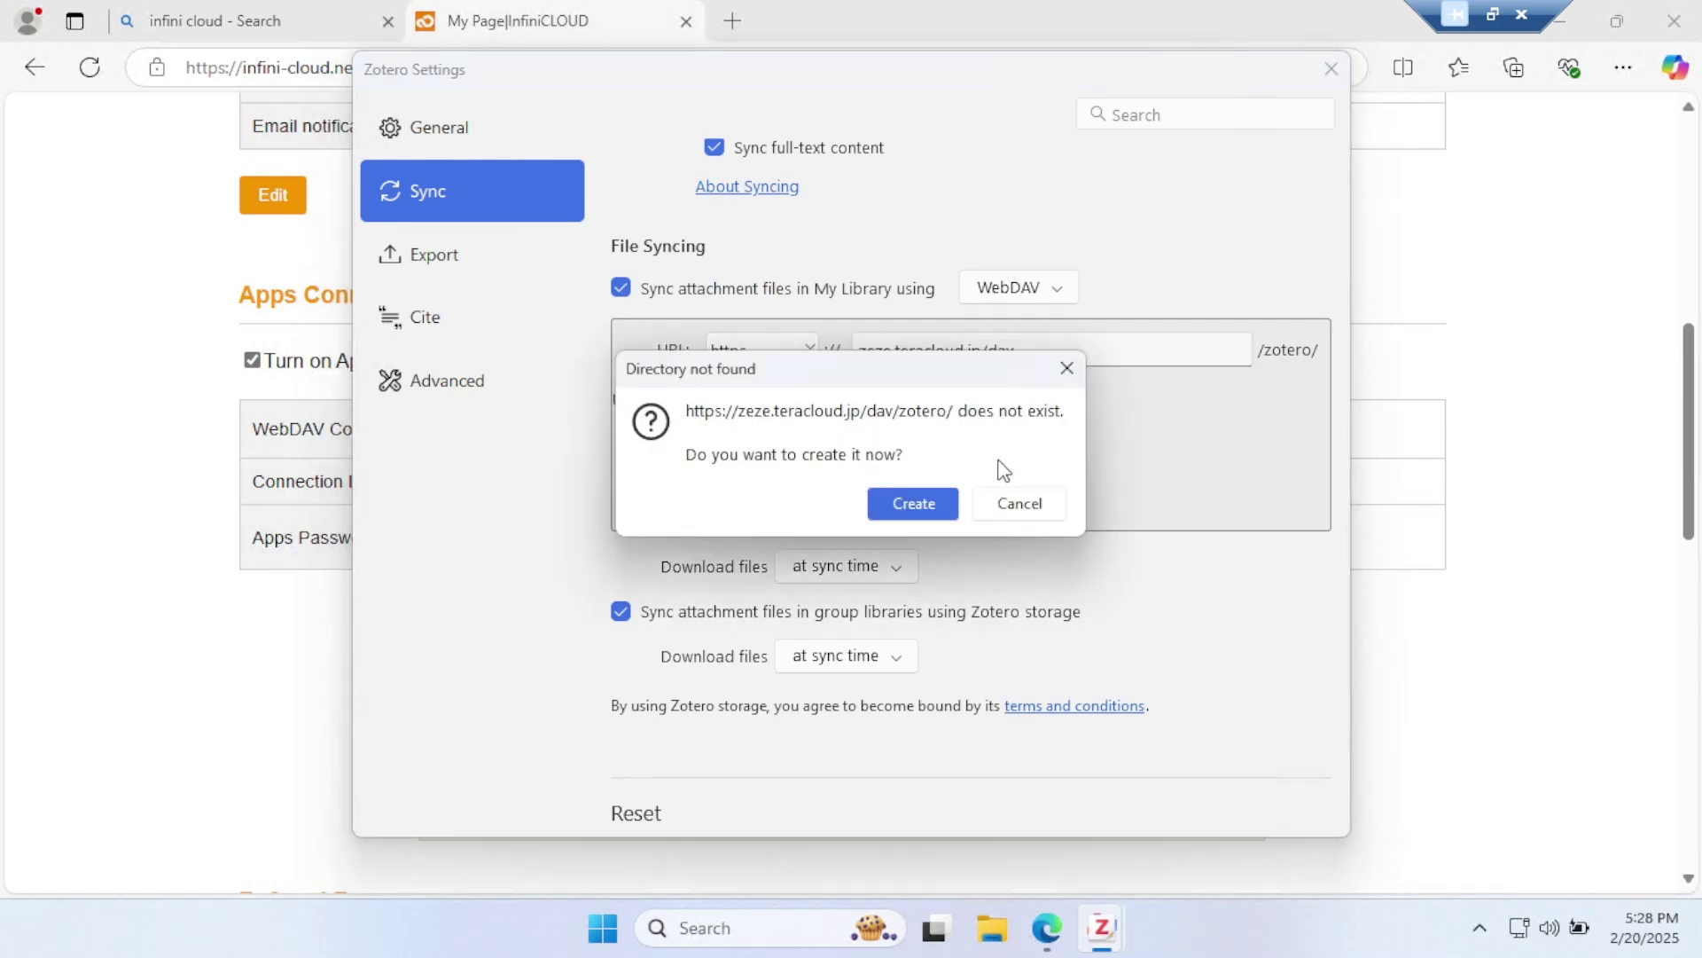
# Step: Create the missing zotero folder on the server and confirm file sync is set up
pyautogui.click(913, 504)
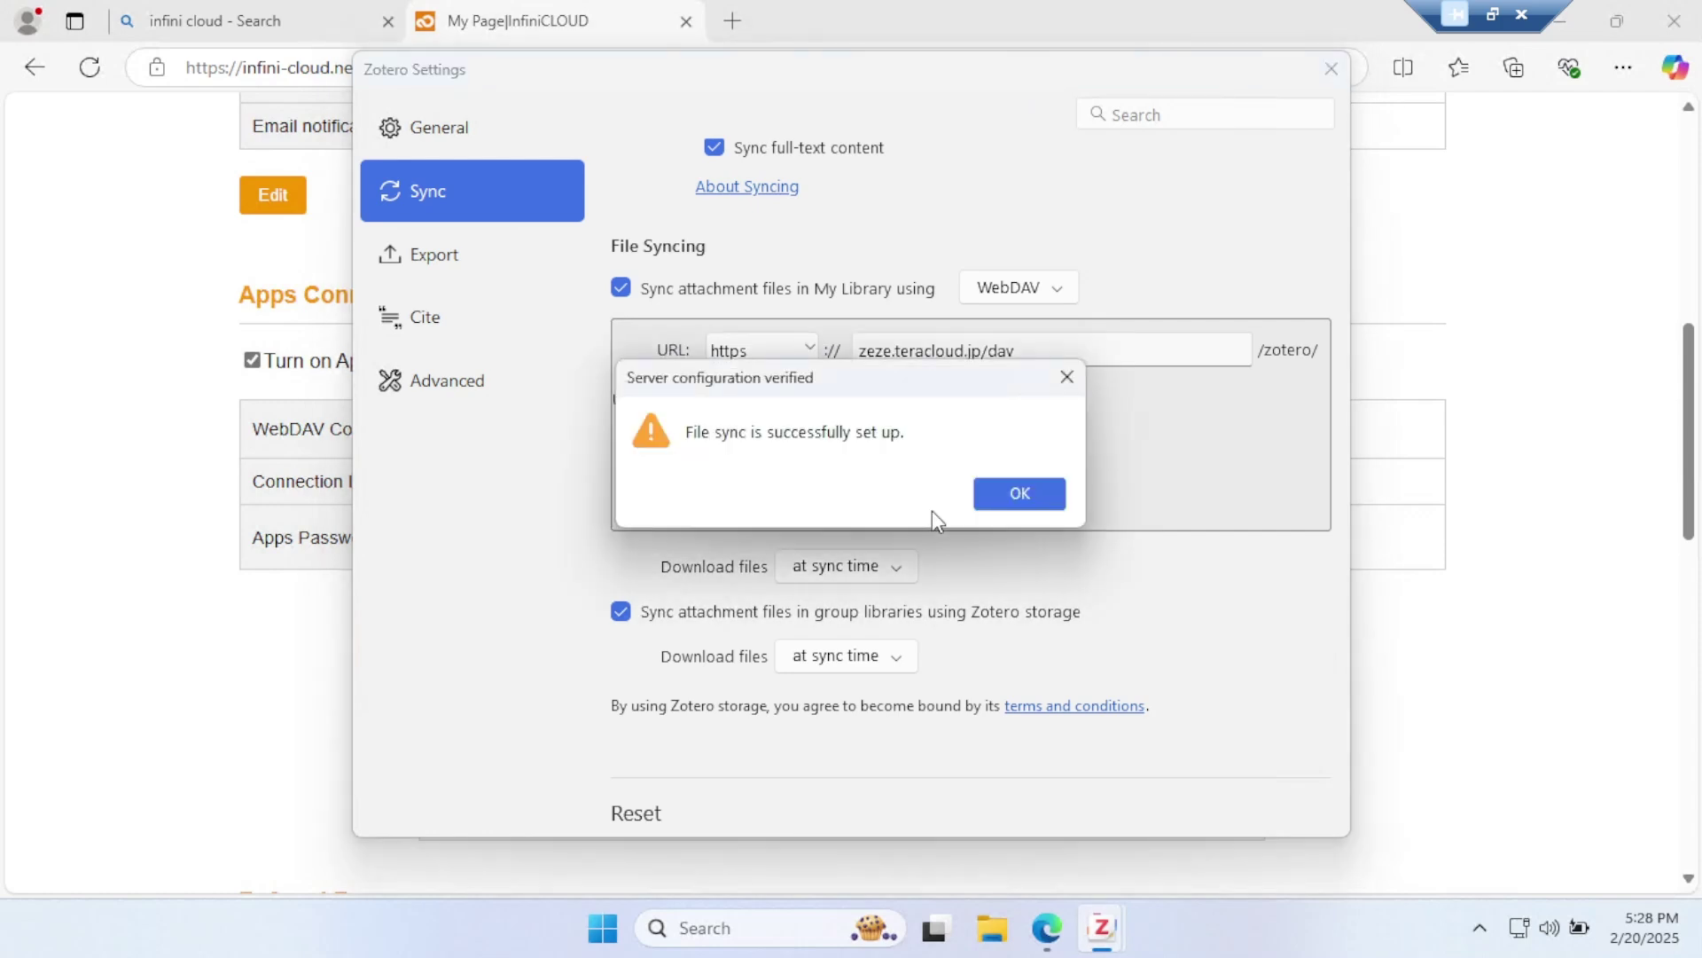
pyautogui.moveTo(689, 431); pyautogui.dragTo(961, 483)
pyautogui.click(1011, 497)
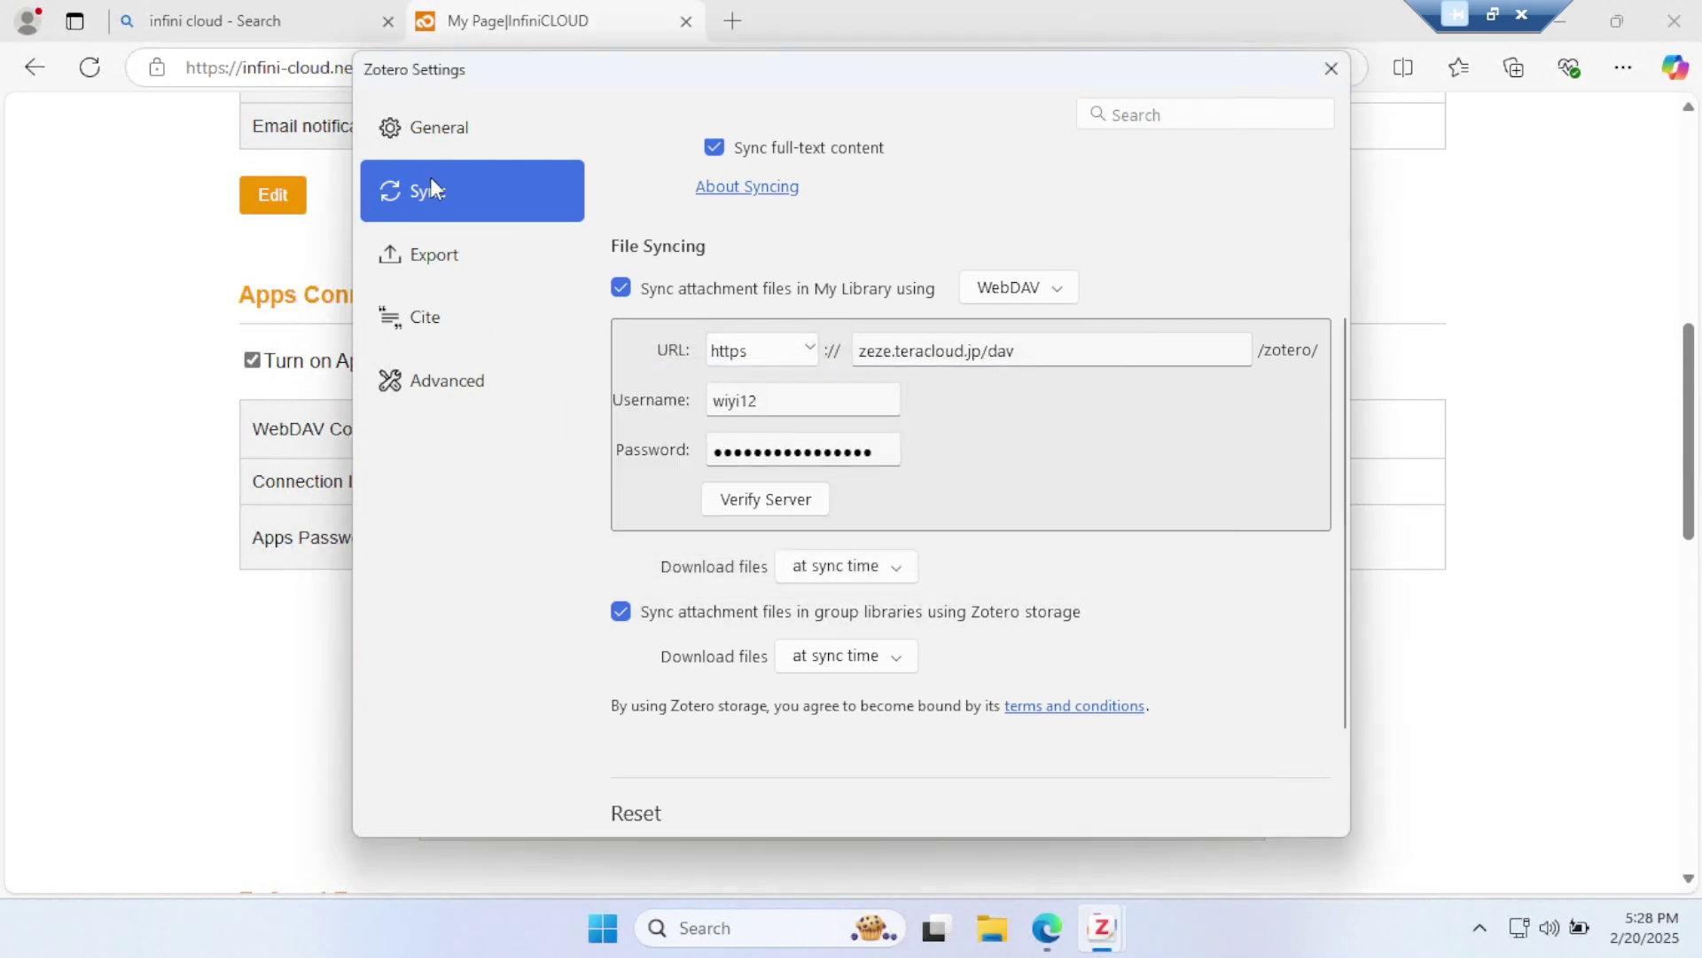
pyautogui.scroll(-2, 1132, 399)
pyautogui.scroll(5, 1144, 421)
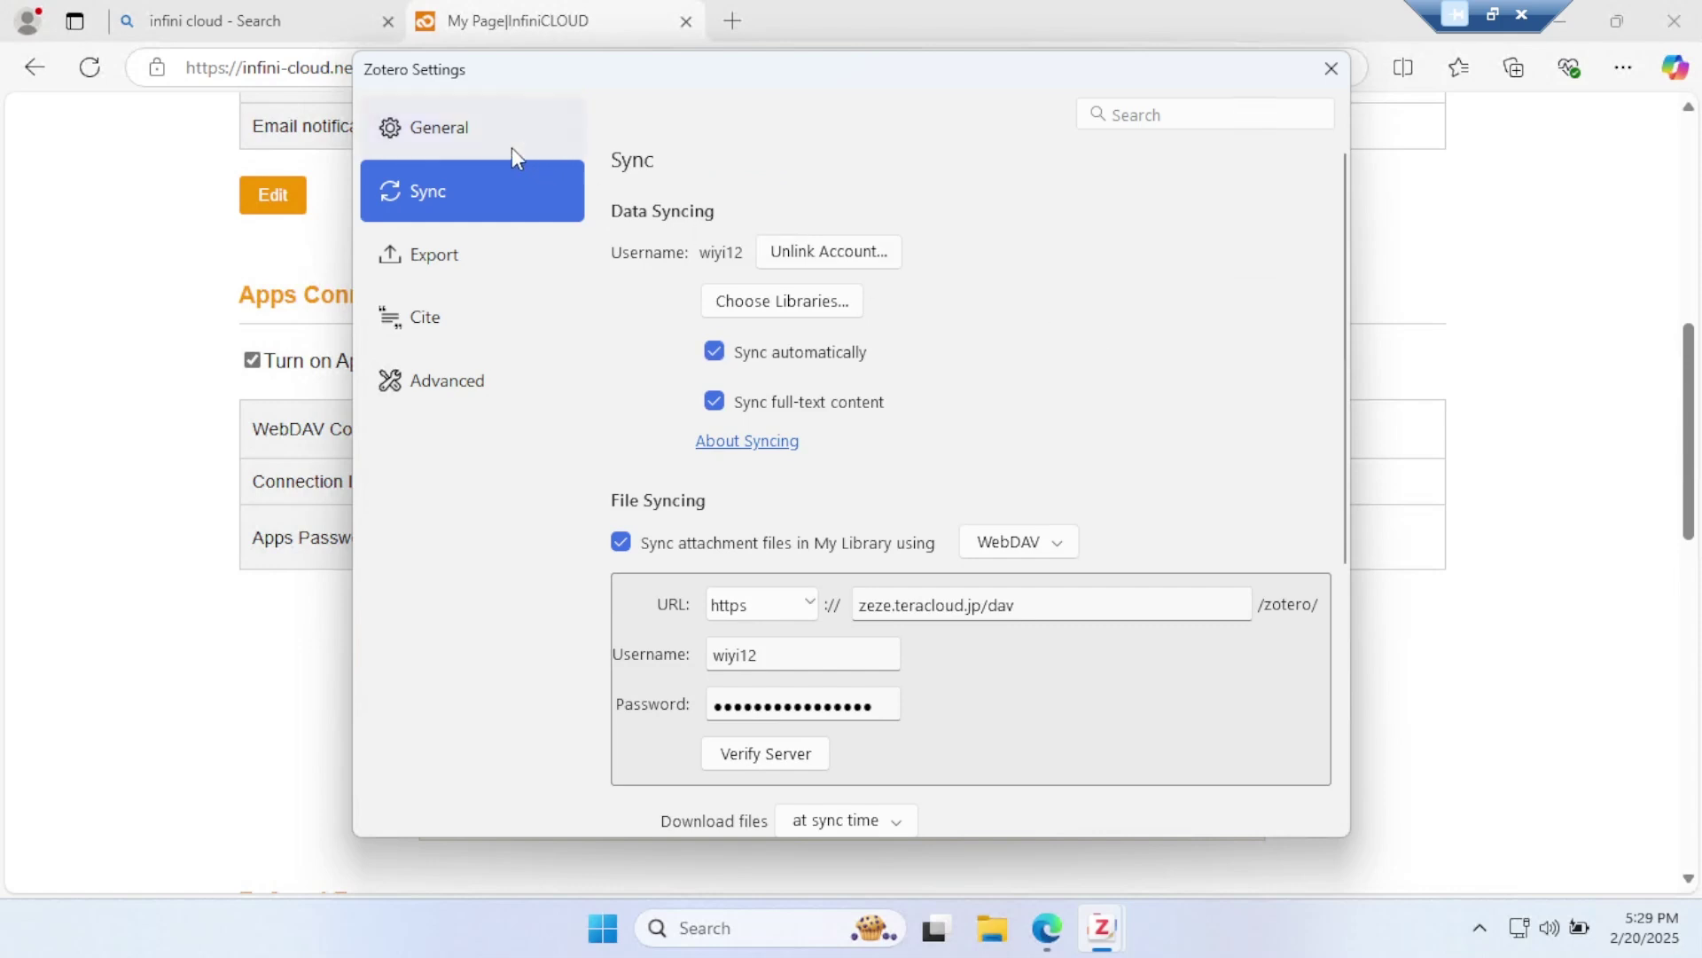
pyautogui.click(427, 121)
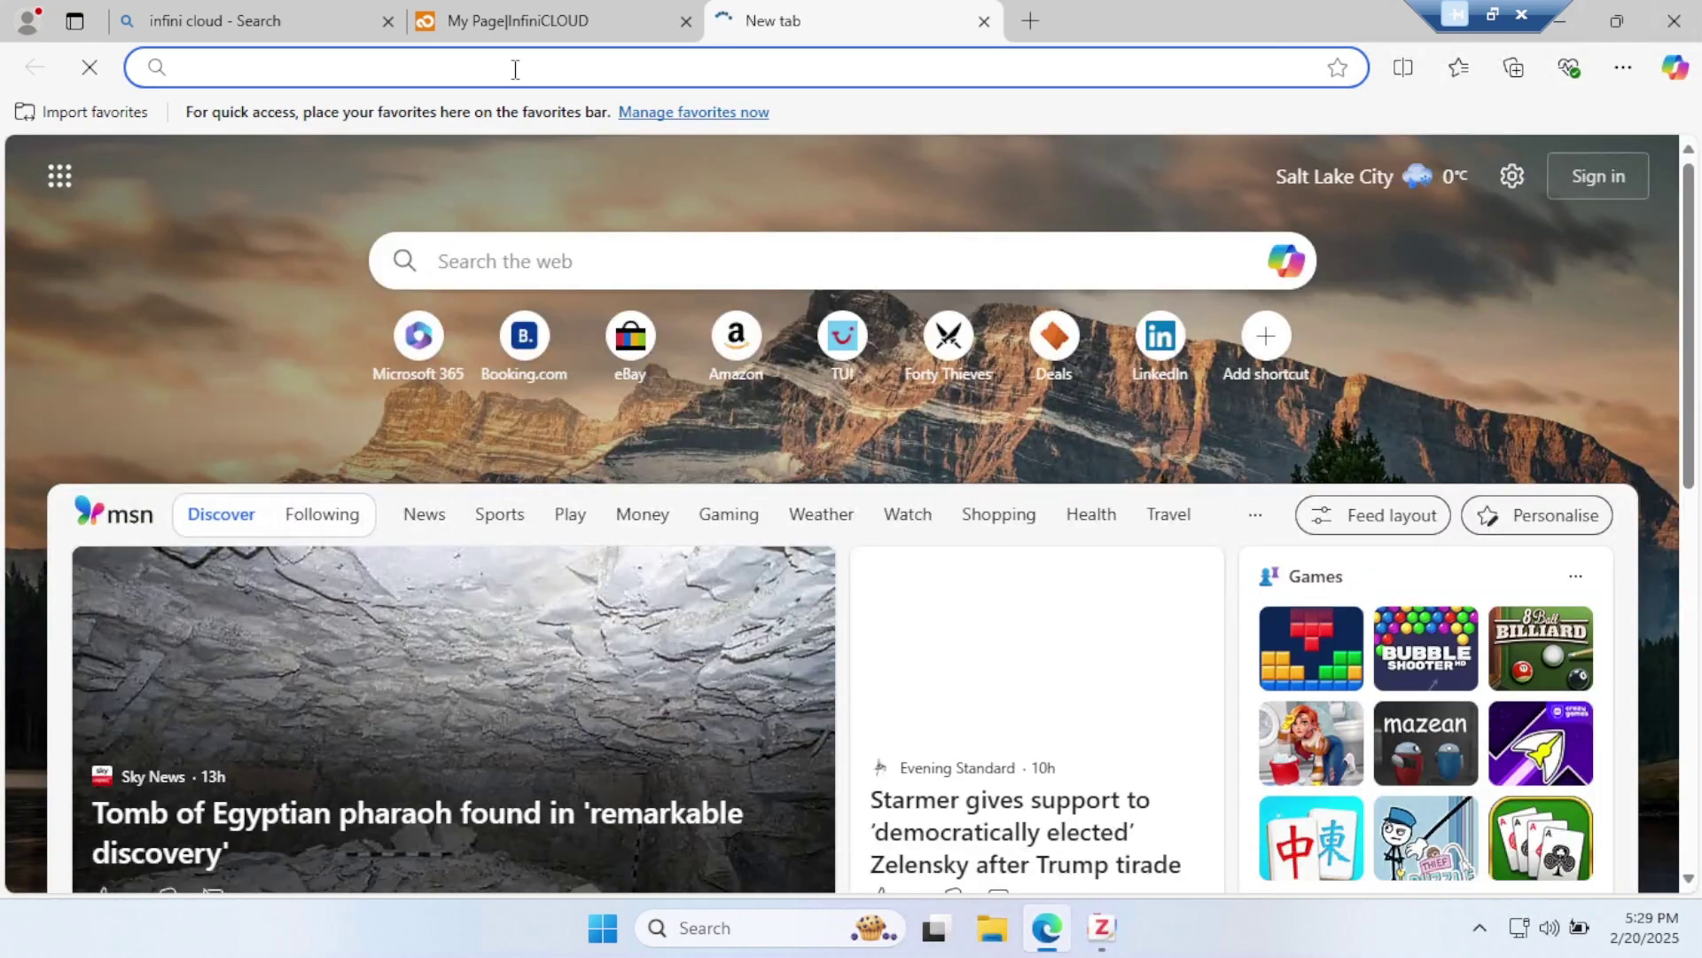
# Step: Search 'jacs au' and open the first ASAP article on automated synthesis workflows
pyautogui.write('jacs')
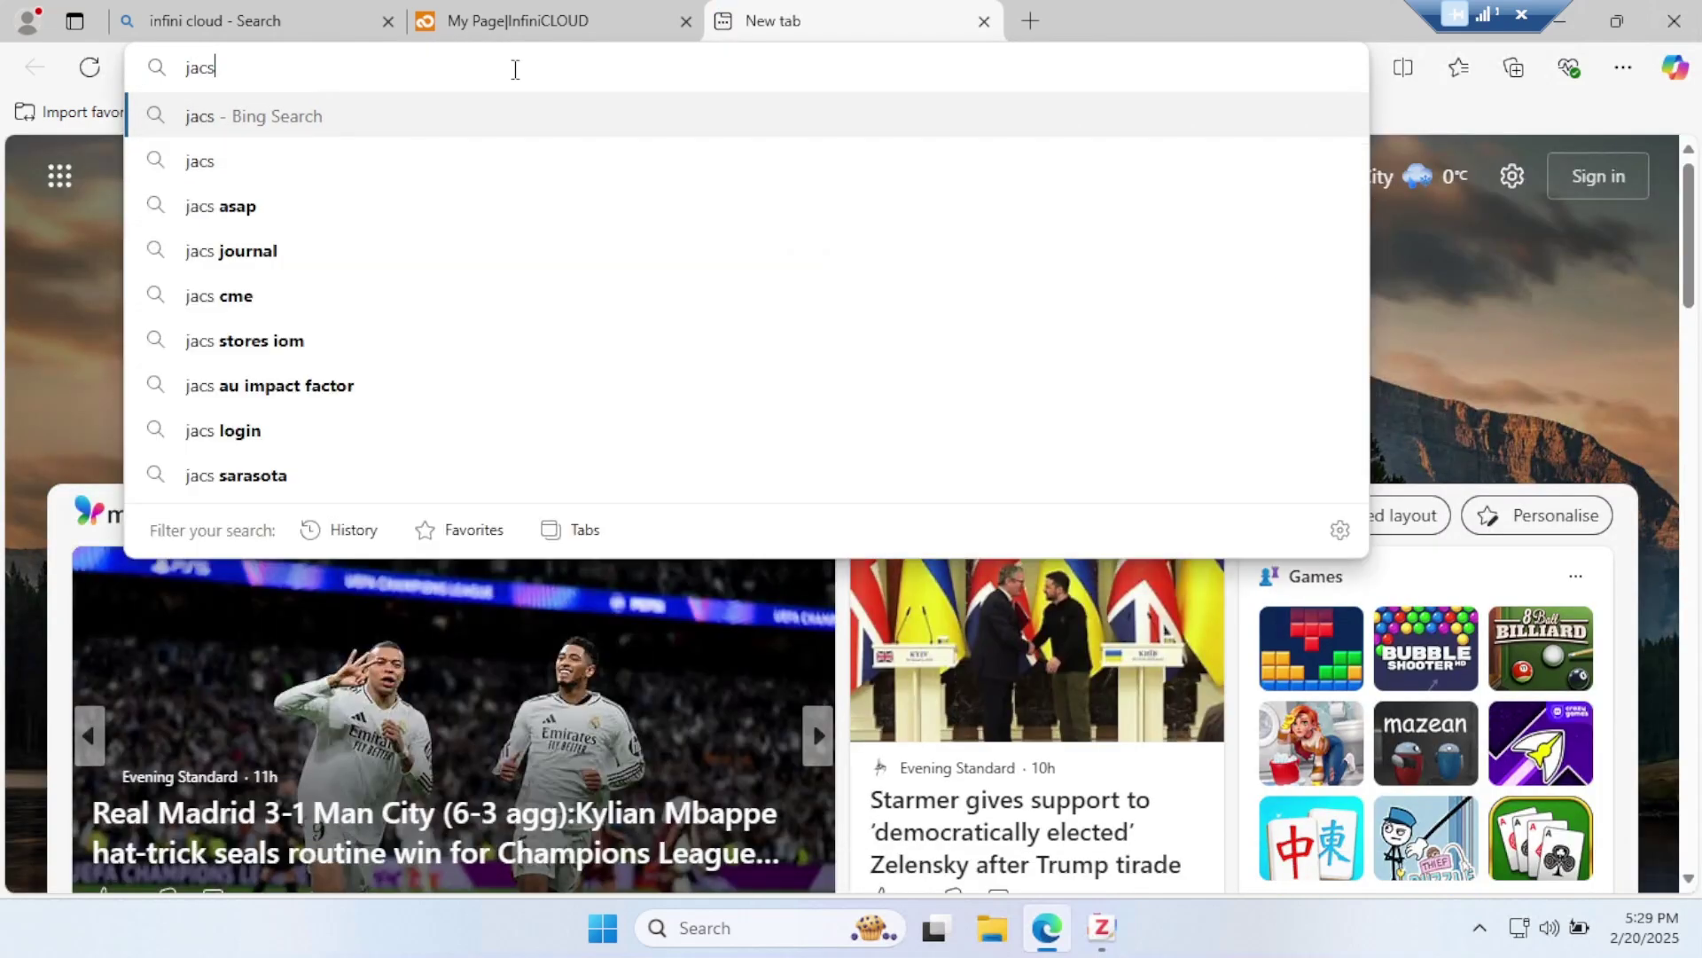
pyautogui.write(' opern')
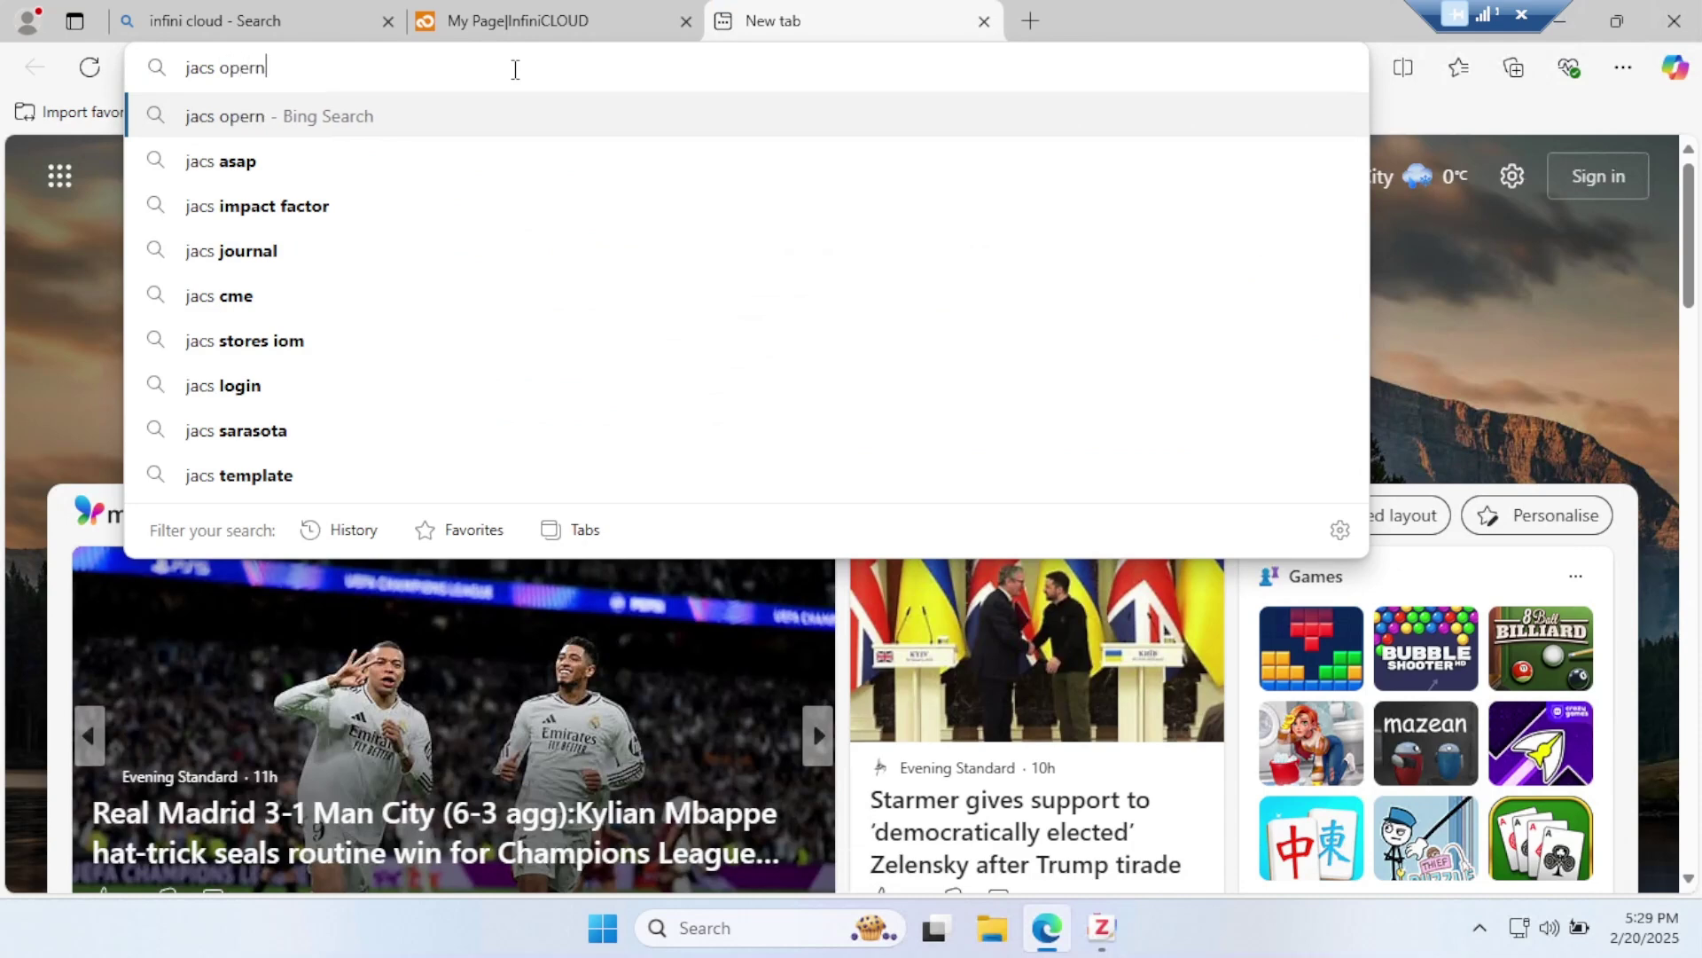
pyautogui.press('BackSpace')
pyautogui.press('BackSpace')
pyautogui.press('BackSpace')
pyautogui.press('BackSpace')
pyautogui.press('BackSpace')
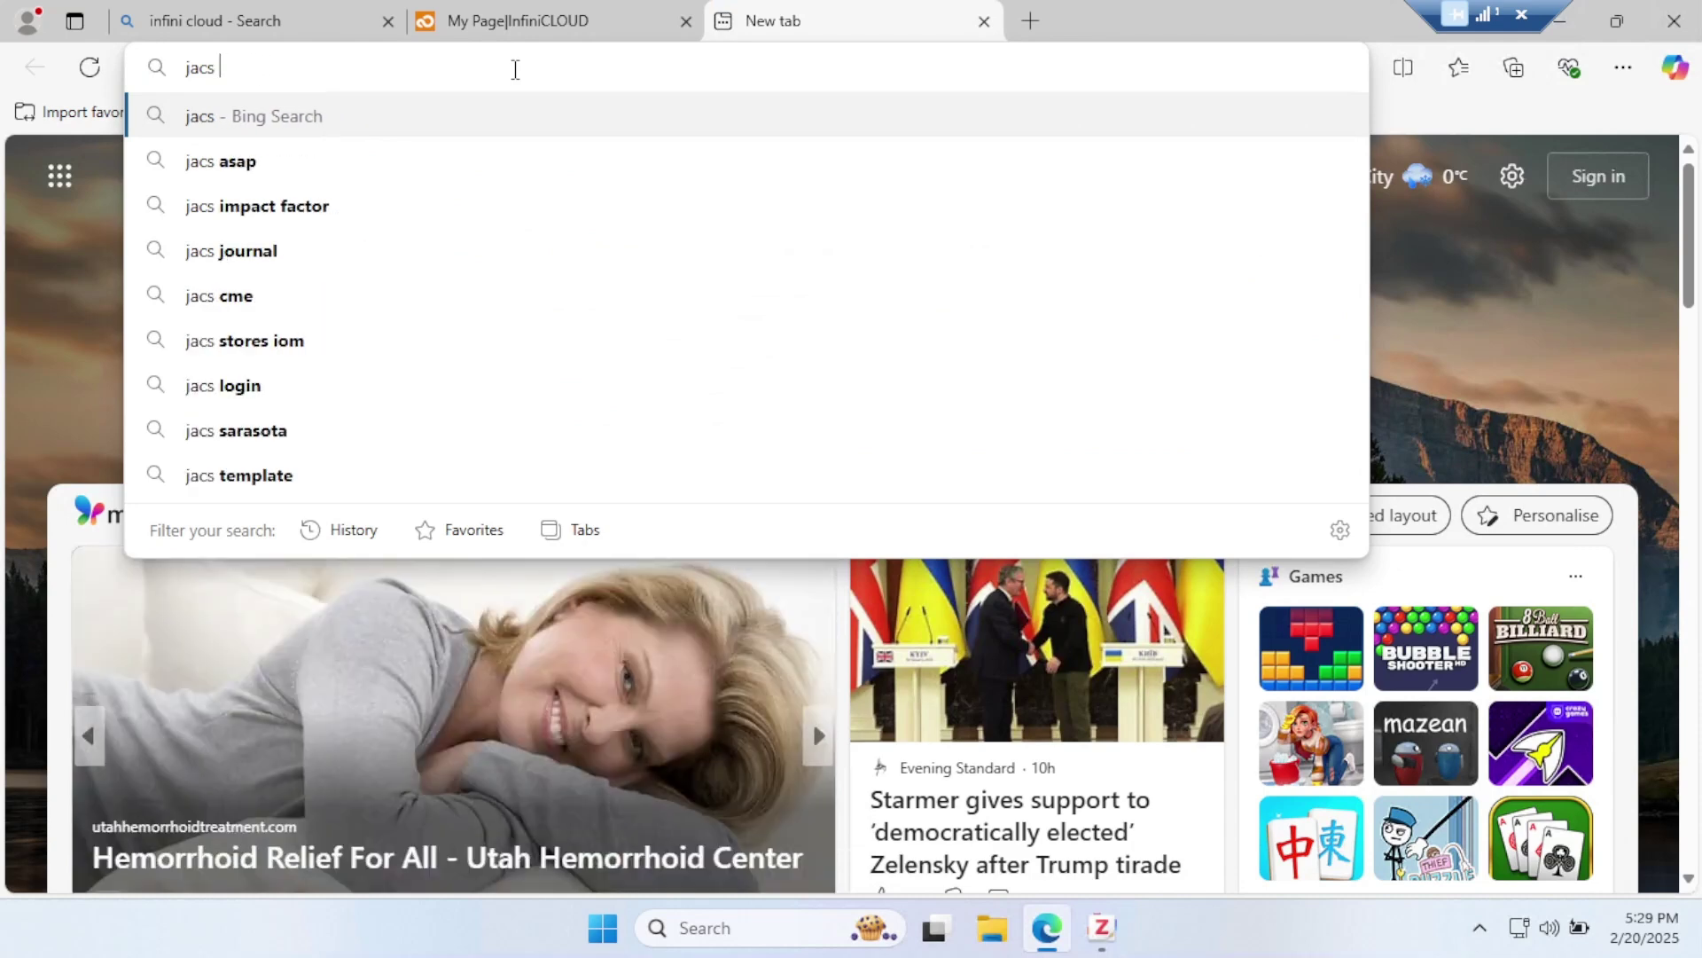
pyautogui.write('au')
pyautogui.press('Return')
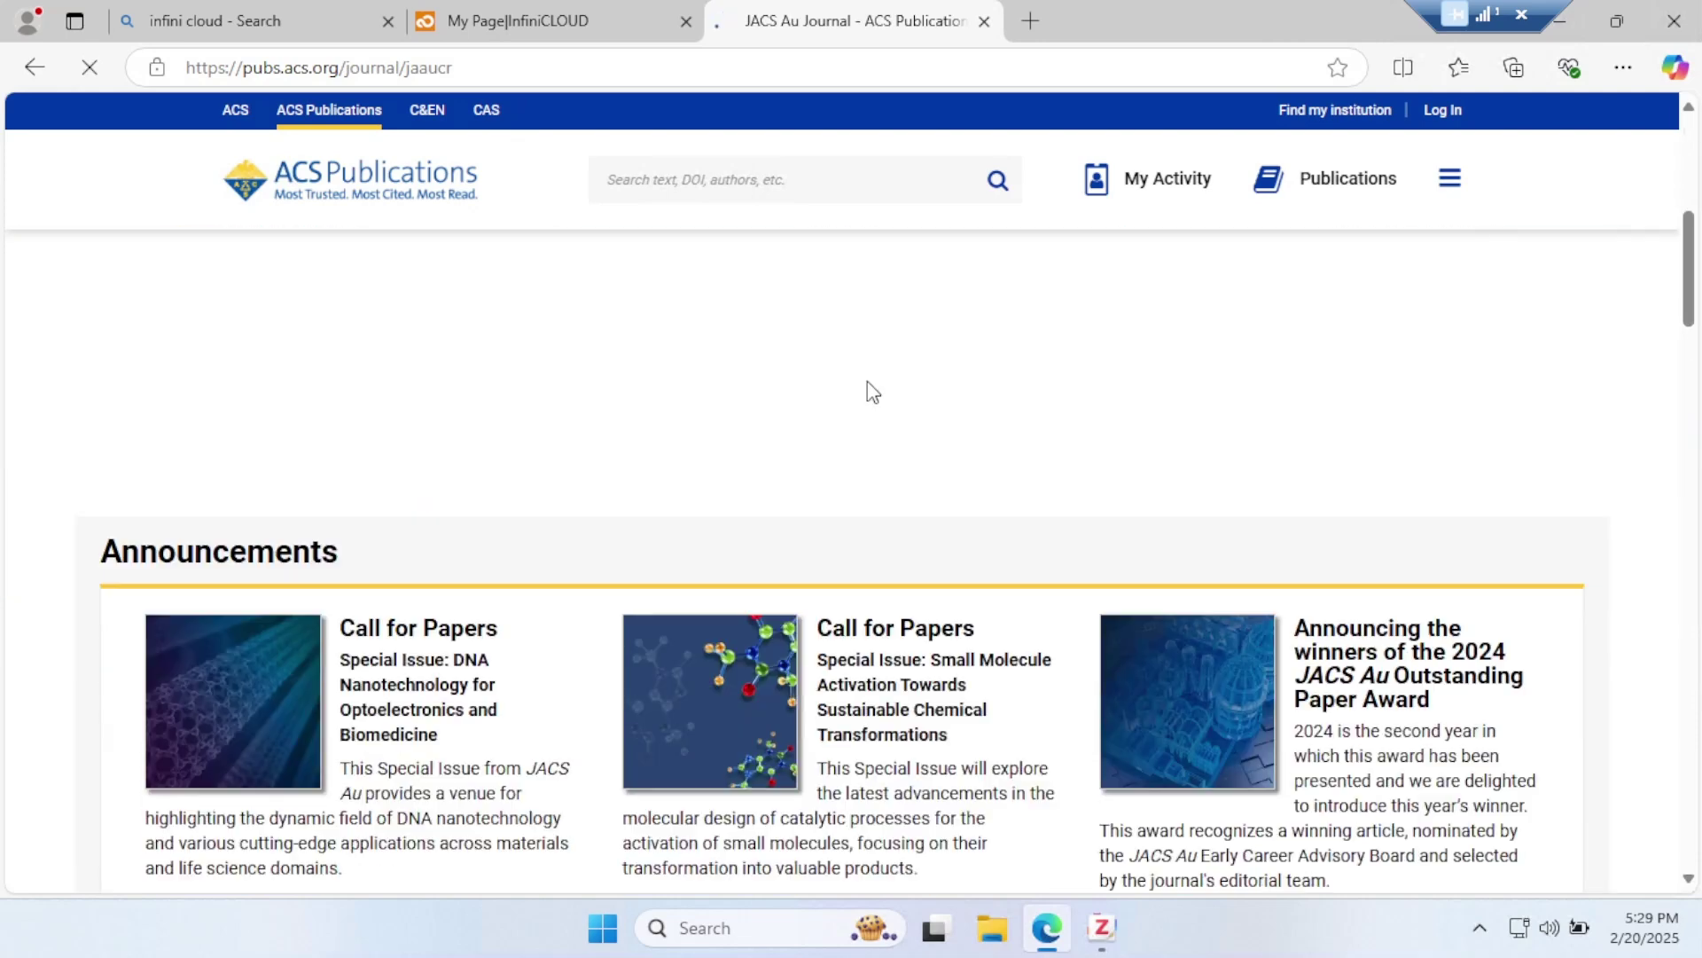
pyautogui.scroll(-2, 858, 335)
pyautogui.scroll(6, 452, 392)
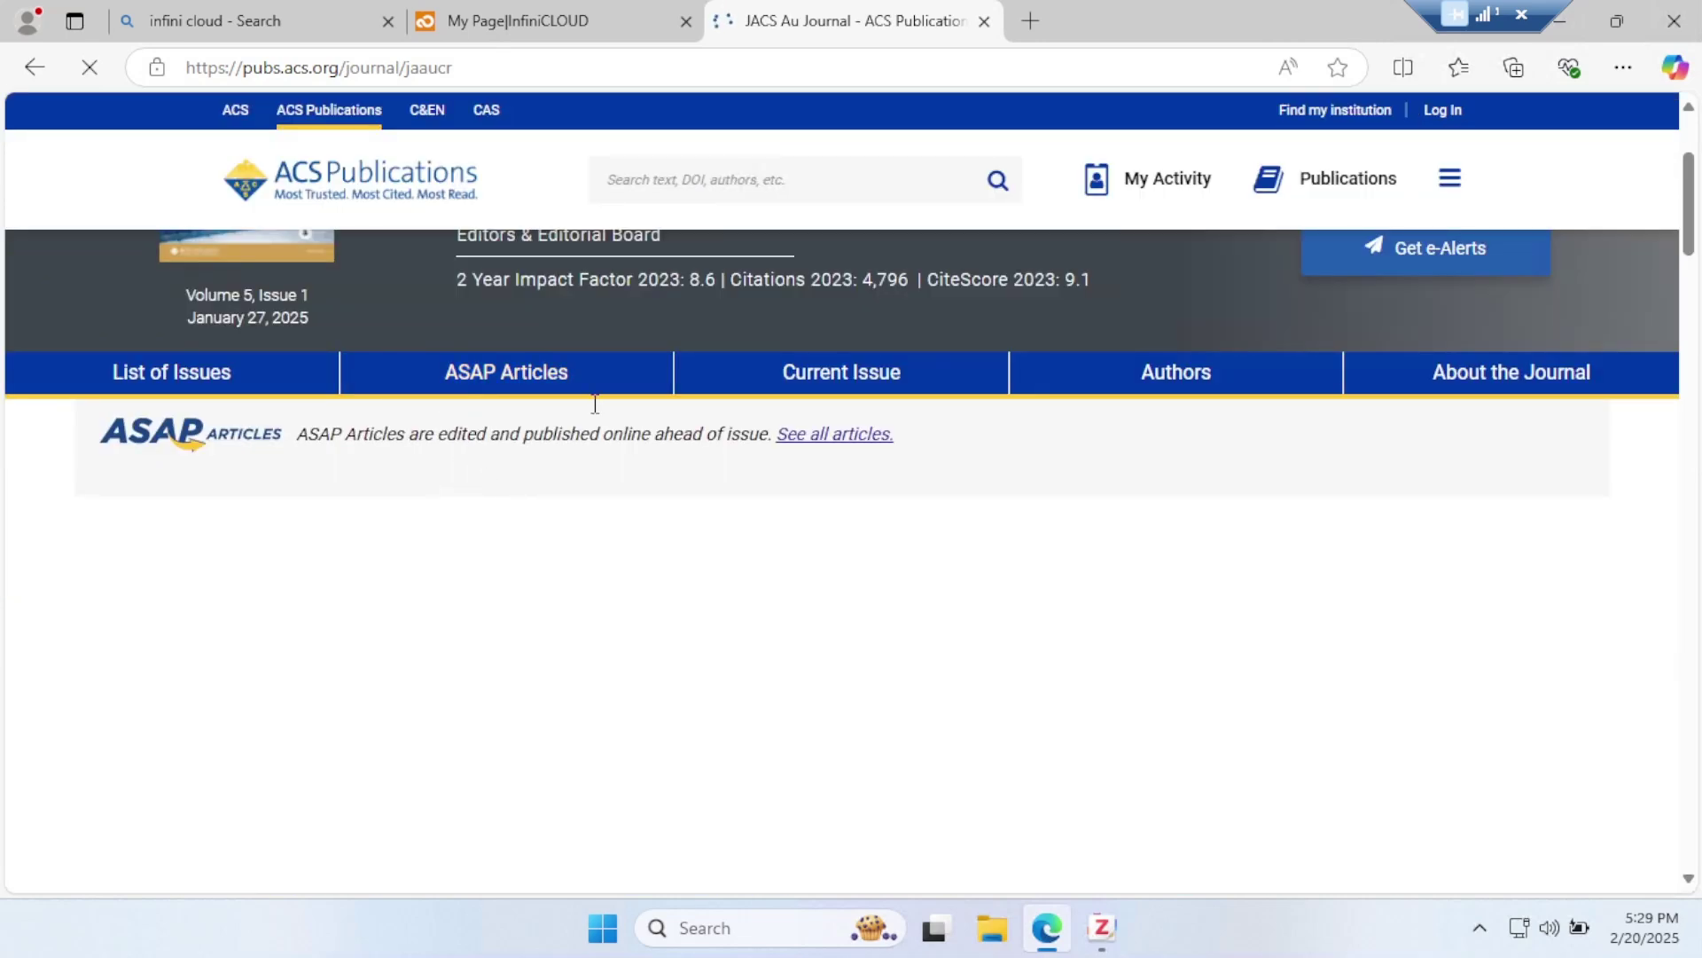
pyautogui.scroll(3, 480, 602)
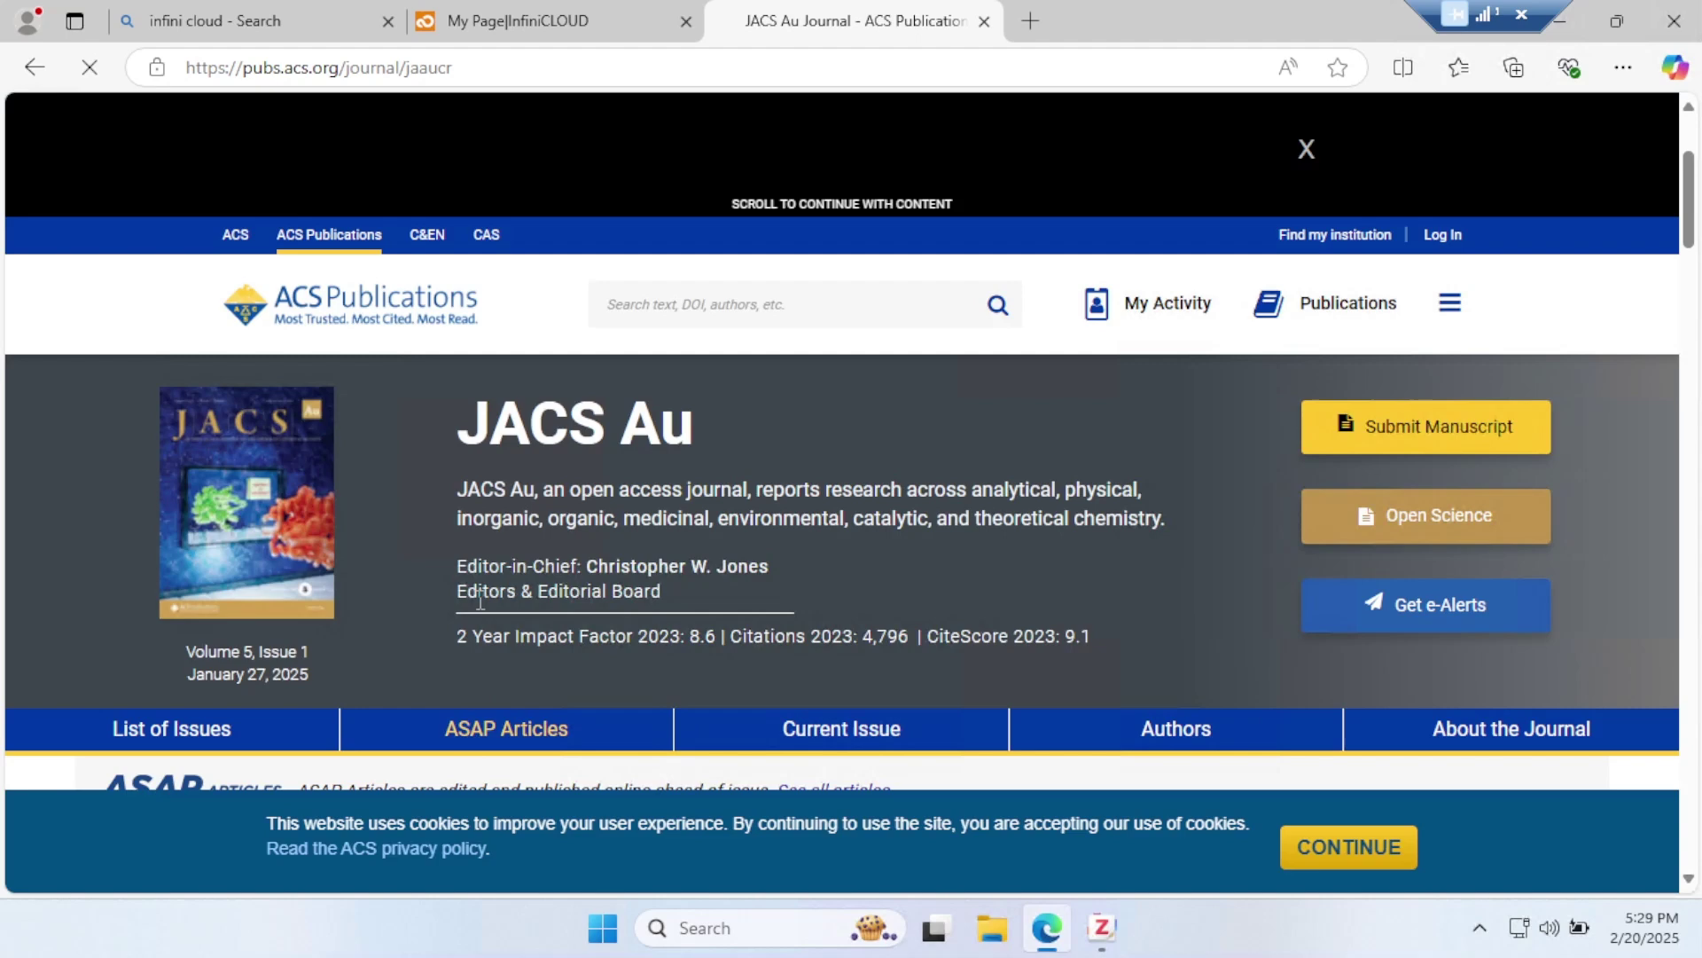
pyautogui.scroll(-5, 523, 474)
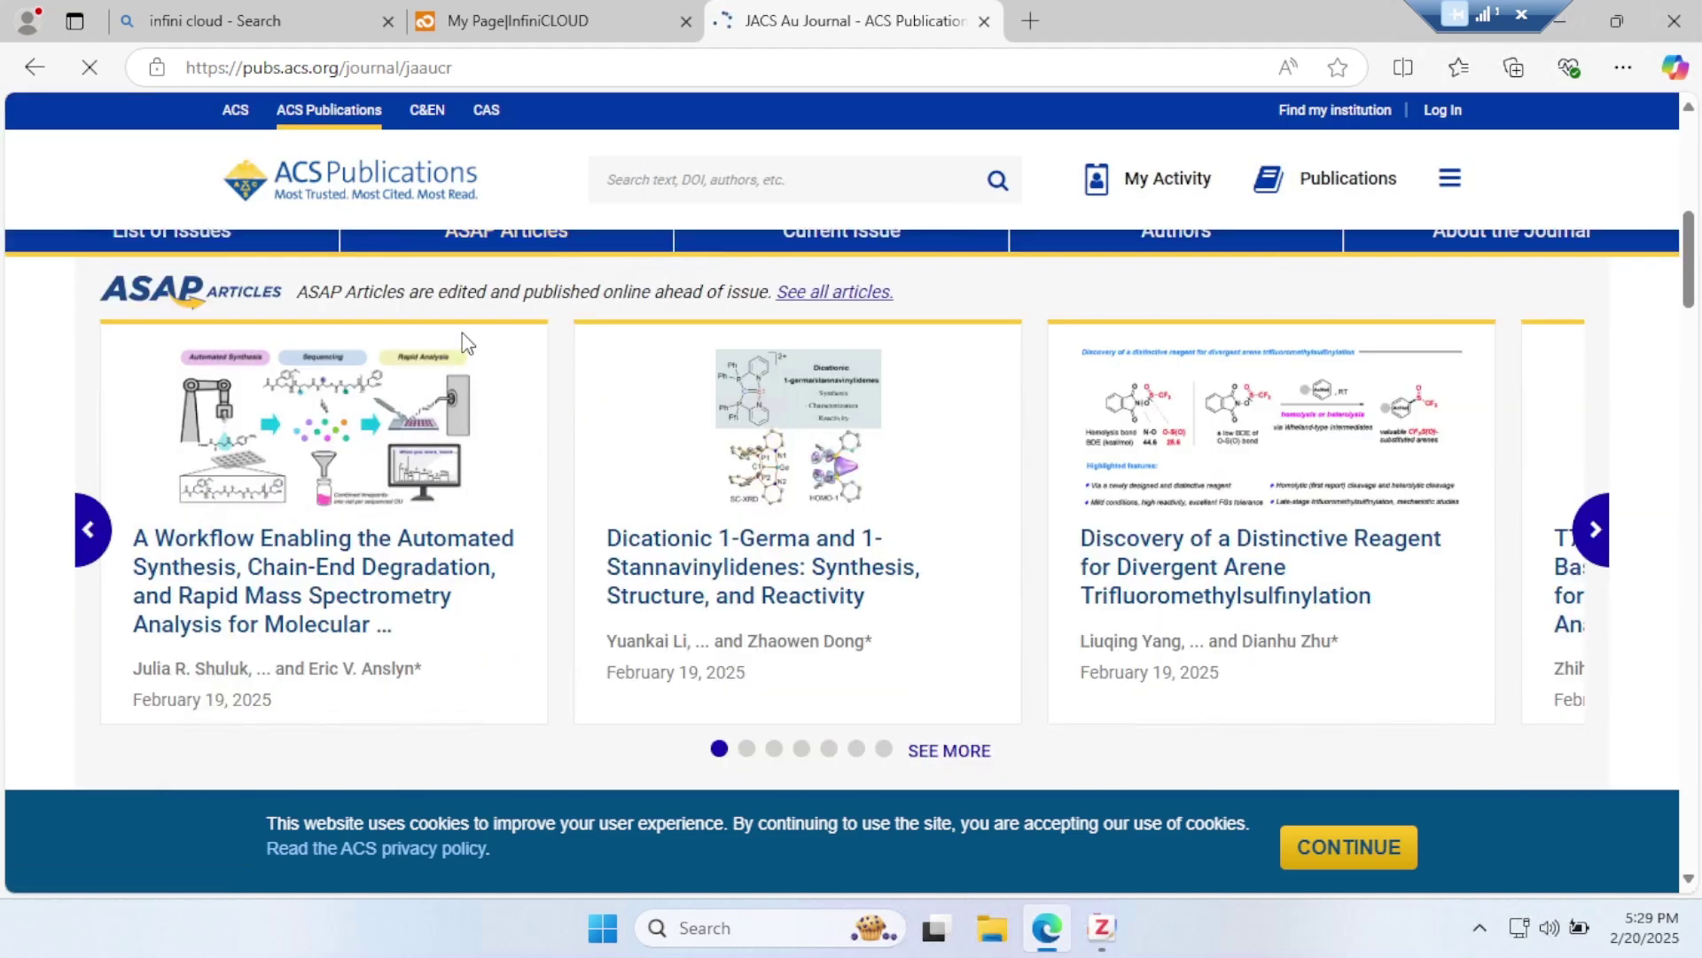
pyautogui.click(339, 610)
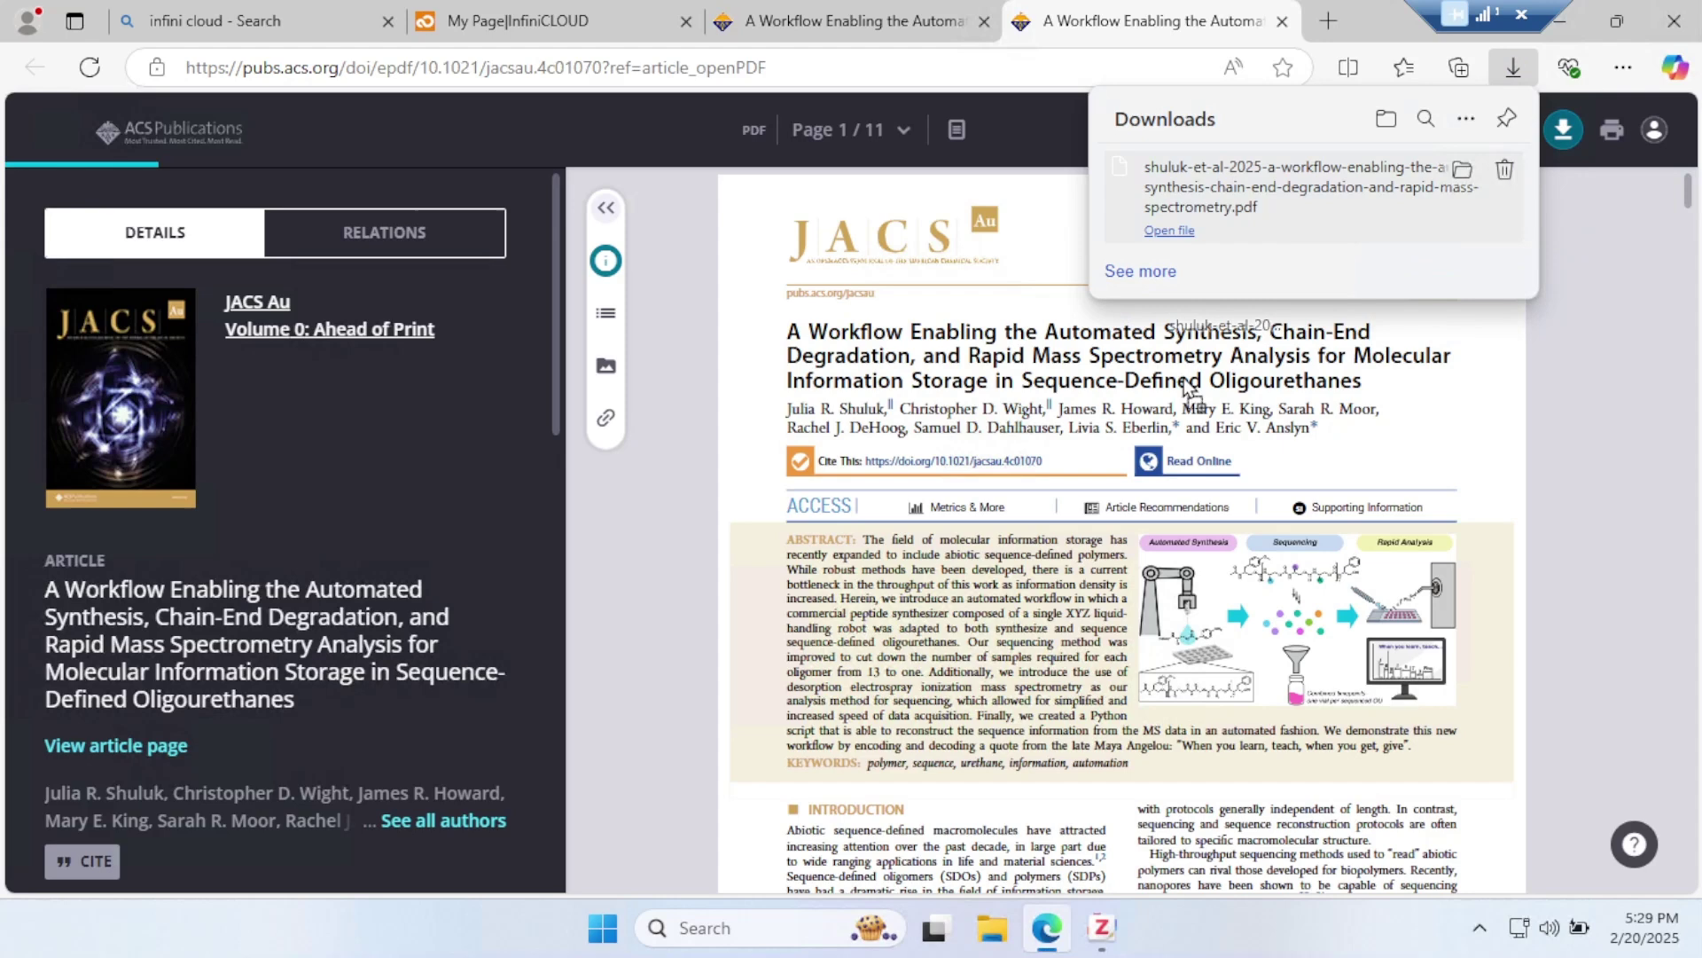
# Step: Drag the opened JACS Au article PDF toward the Zotero icon on the taskbar
pyautogui.moveTo(1128, 813); pyautogui.dragTo(1128, 671)
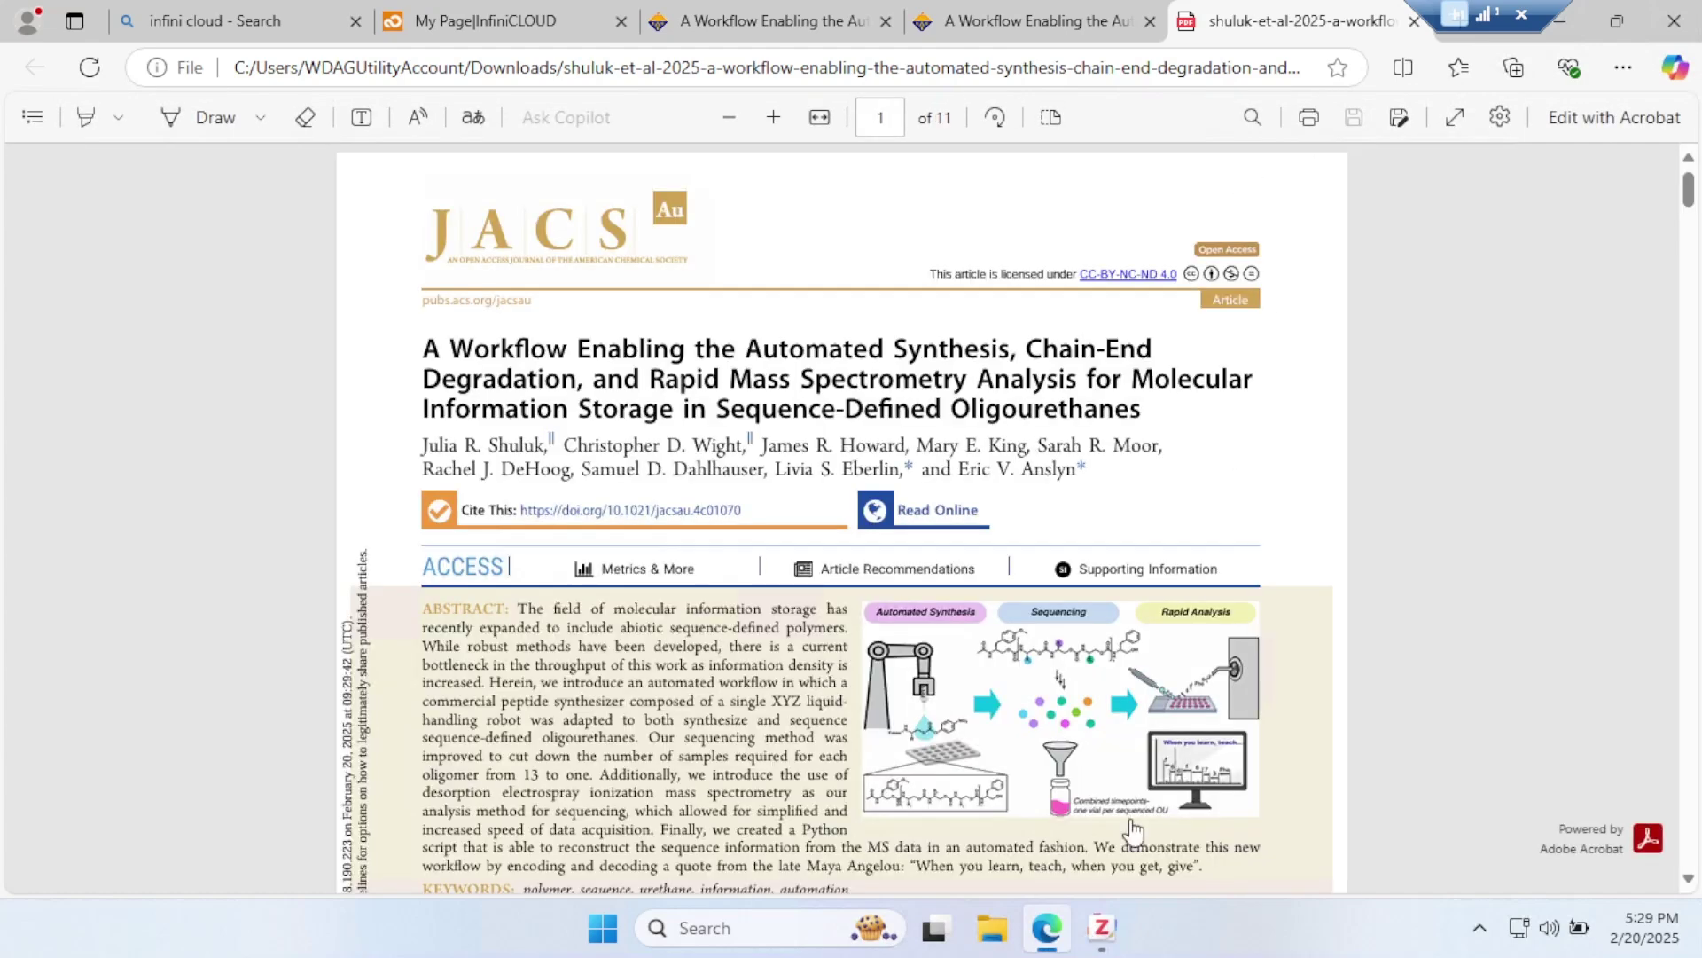
# Step: Bring Zotero to the front, shrink it, and snap Edge to the left half of the screen
pyautogui.moveTo(1101, 927)
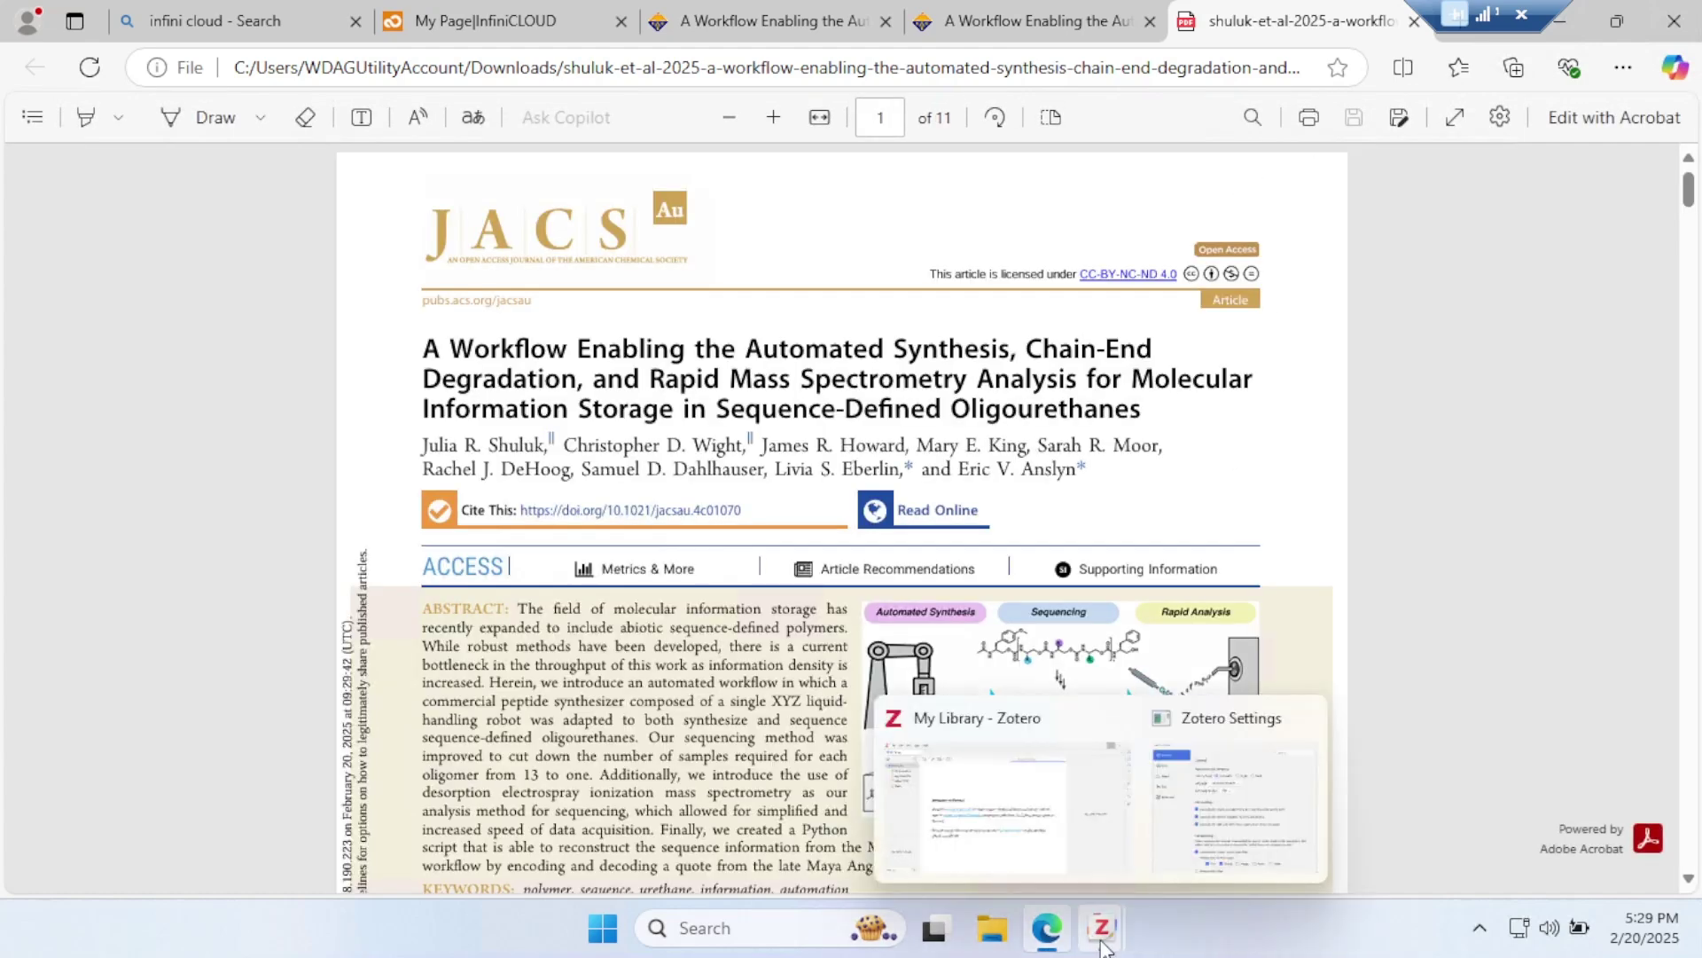
pyautogui.click(1064, 821)
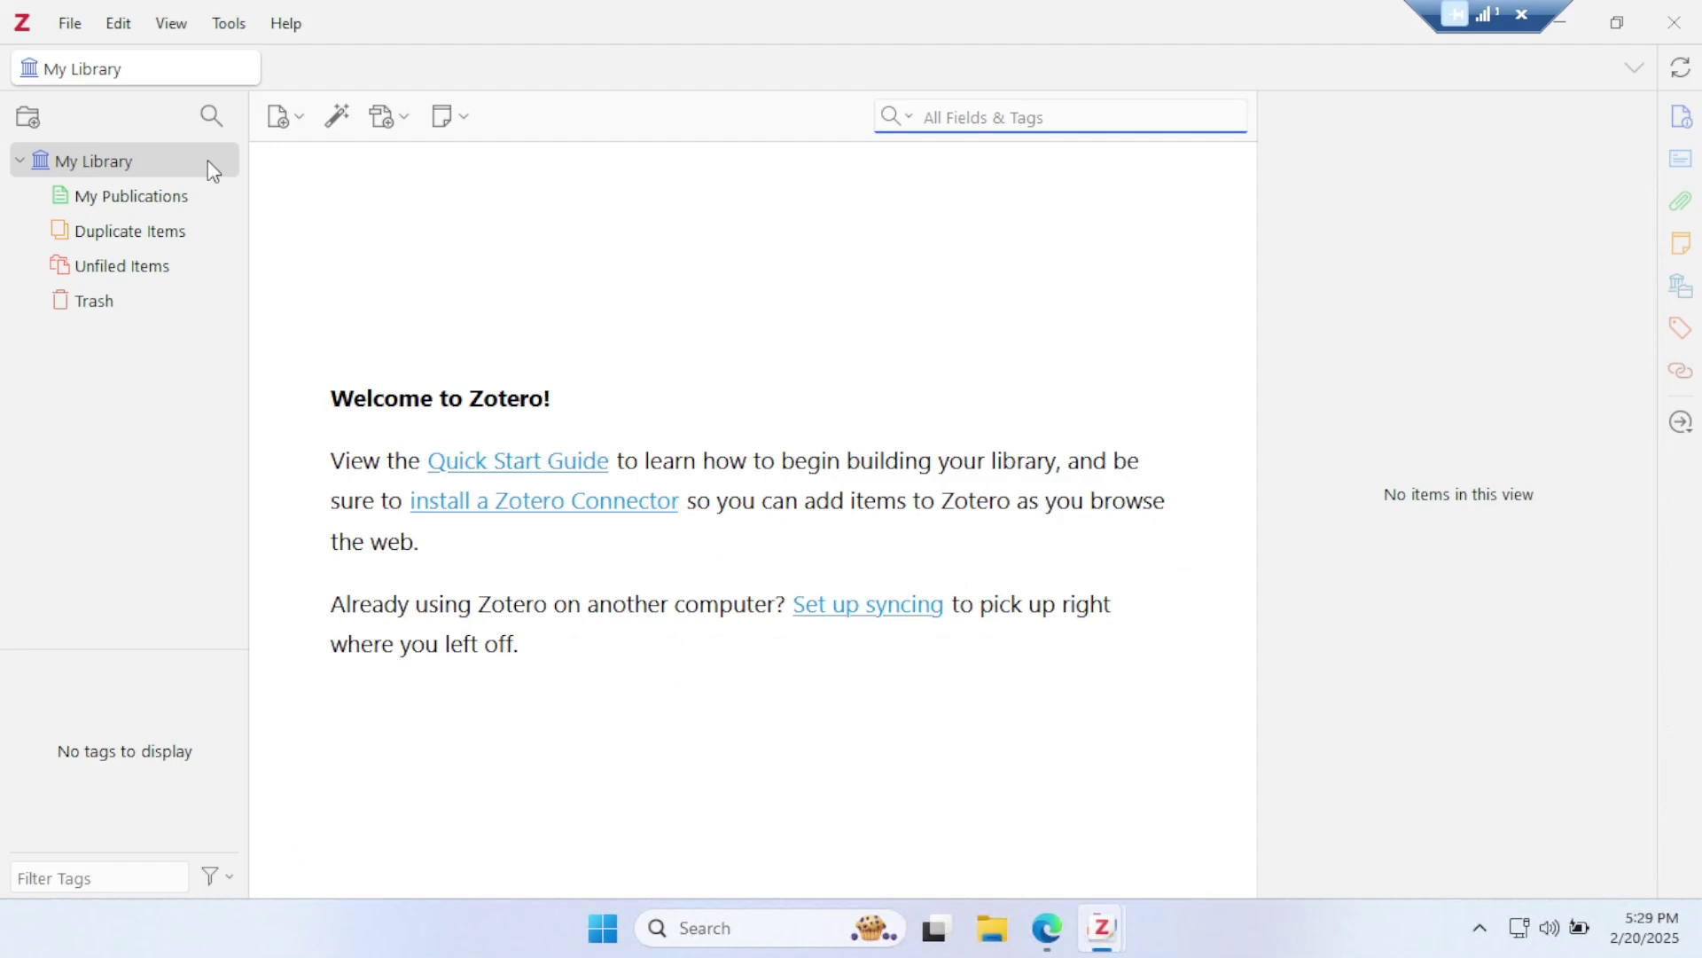
pyautogui.moveTo(1227, 93); pyautogui.dragTo(779, 254)
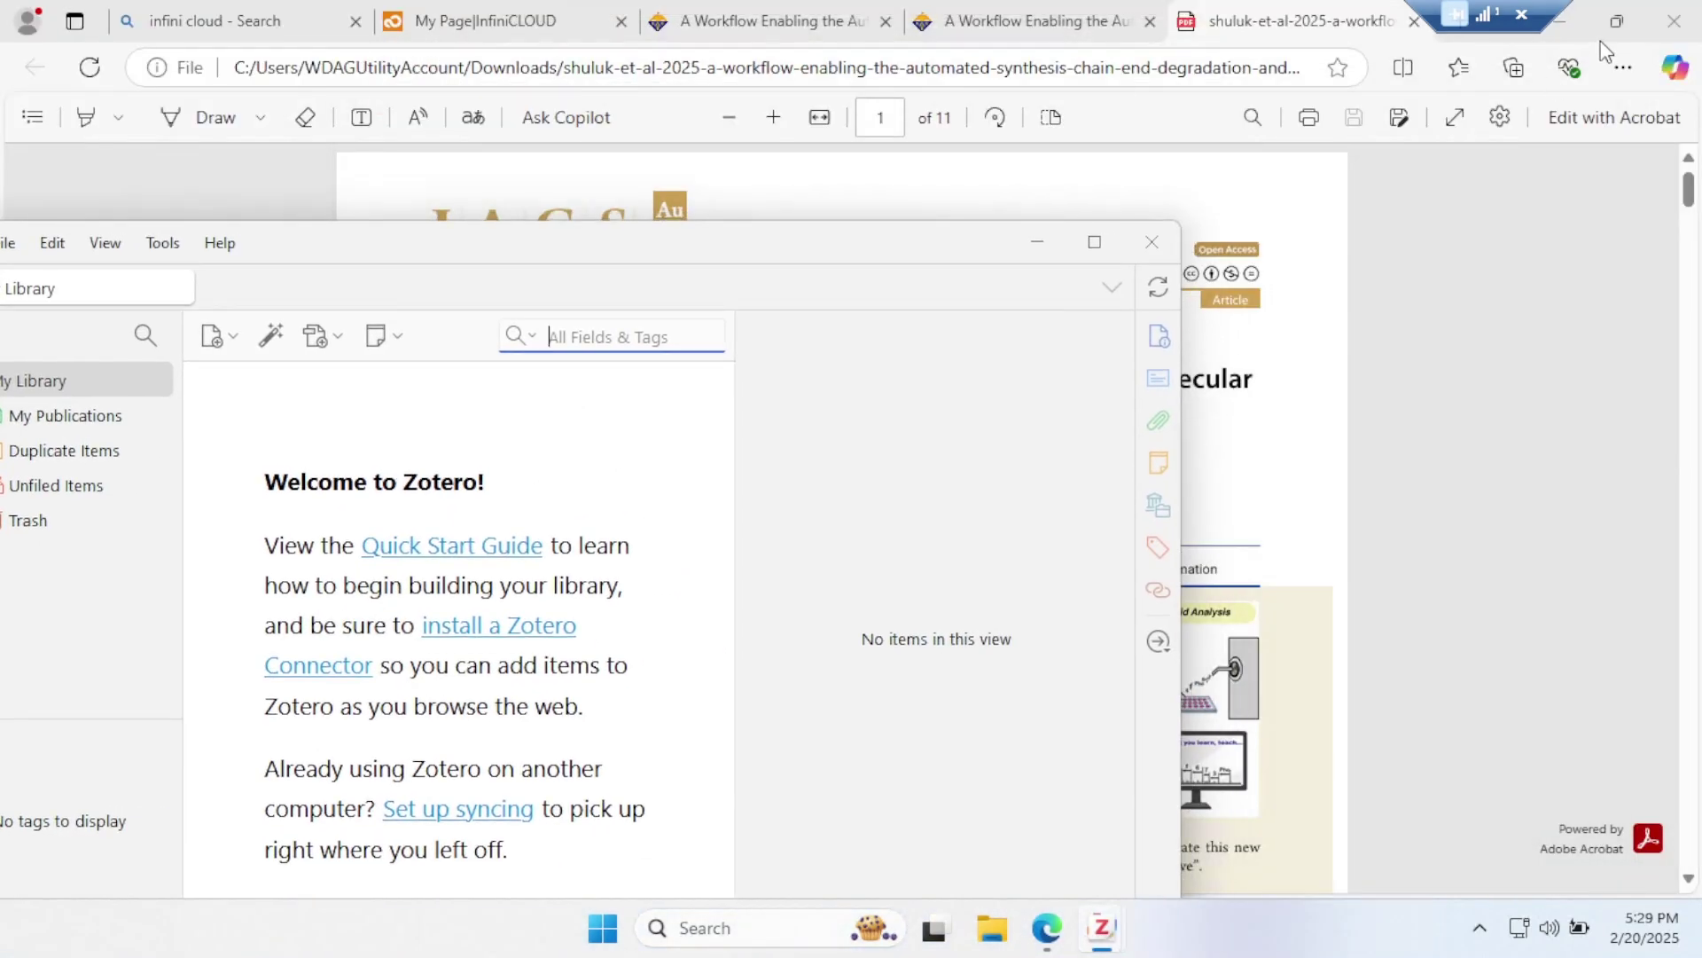
pyautogui.moveTo(1638, 37)
pyautogui.click(1449, 97)
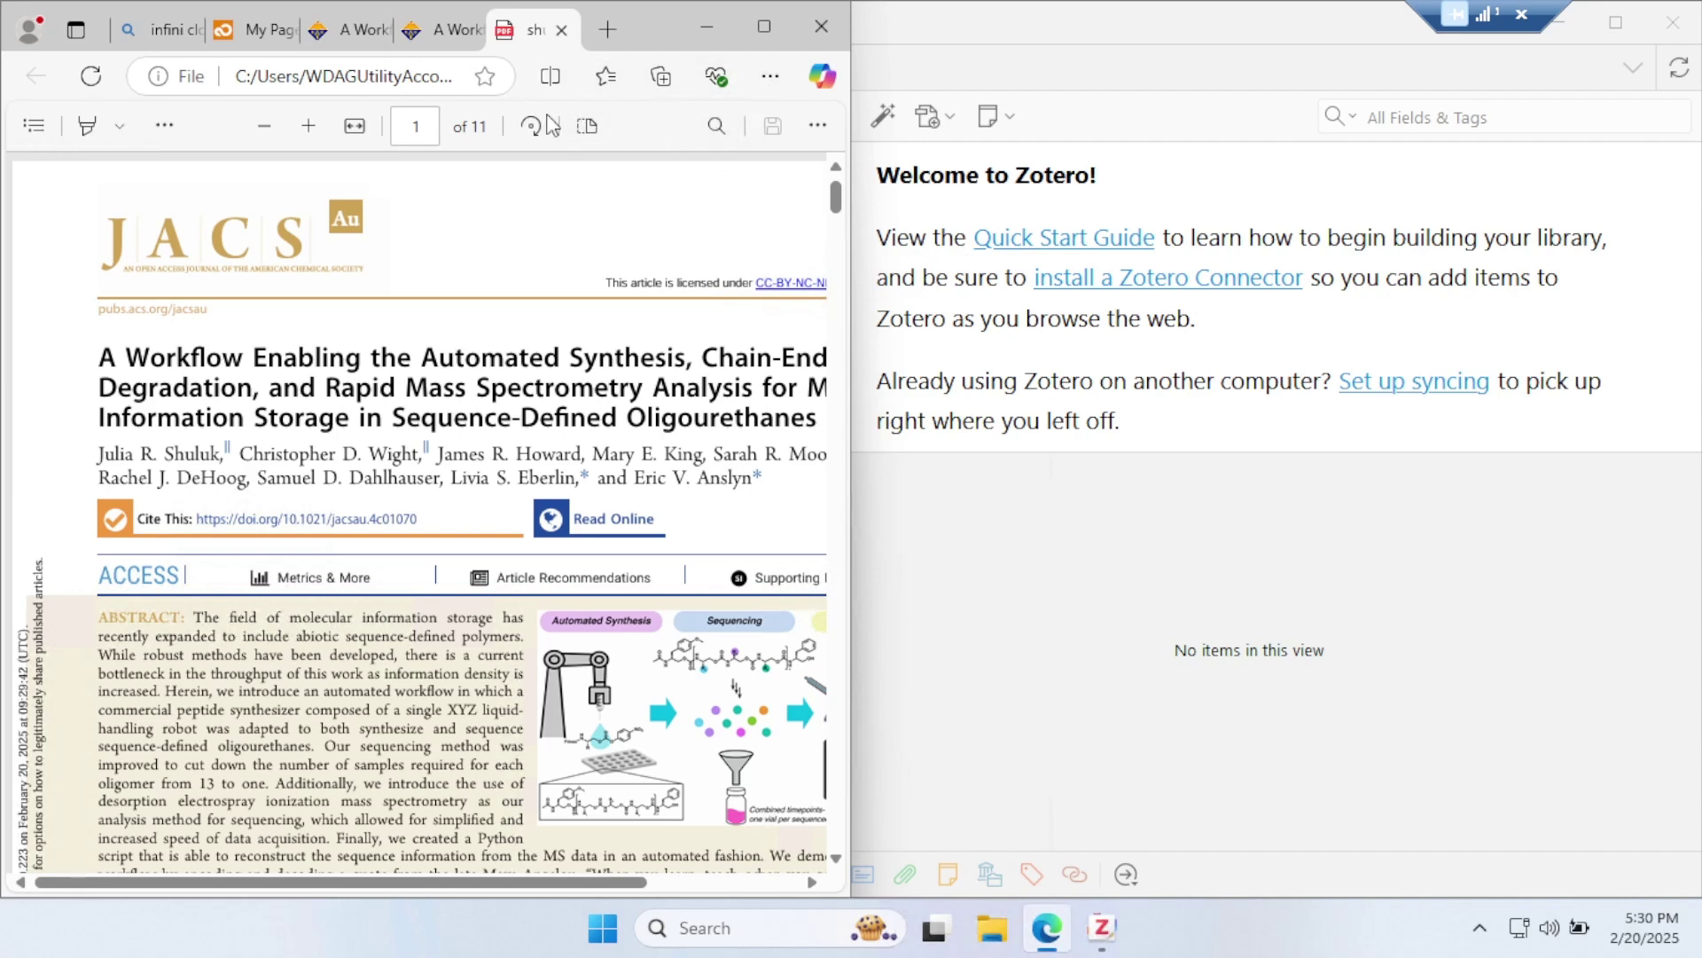
# Step: Open Edge's Downloads list and drag the JACS Au PDF over into Zotero
pyautogui.click(770, 75)
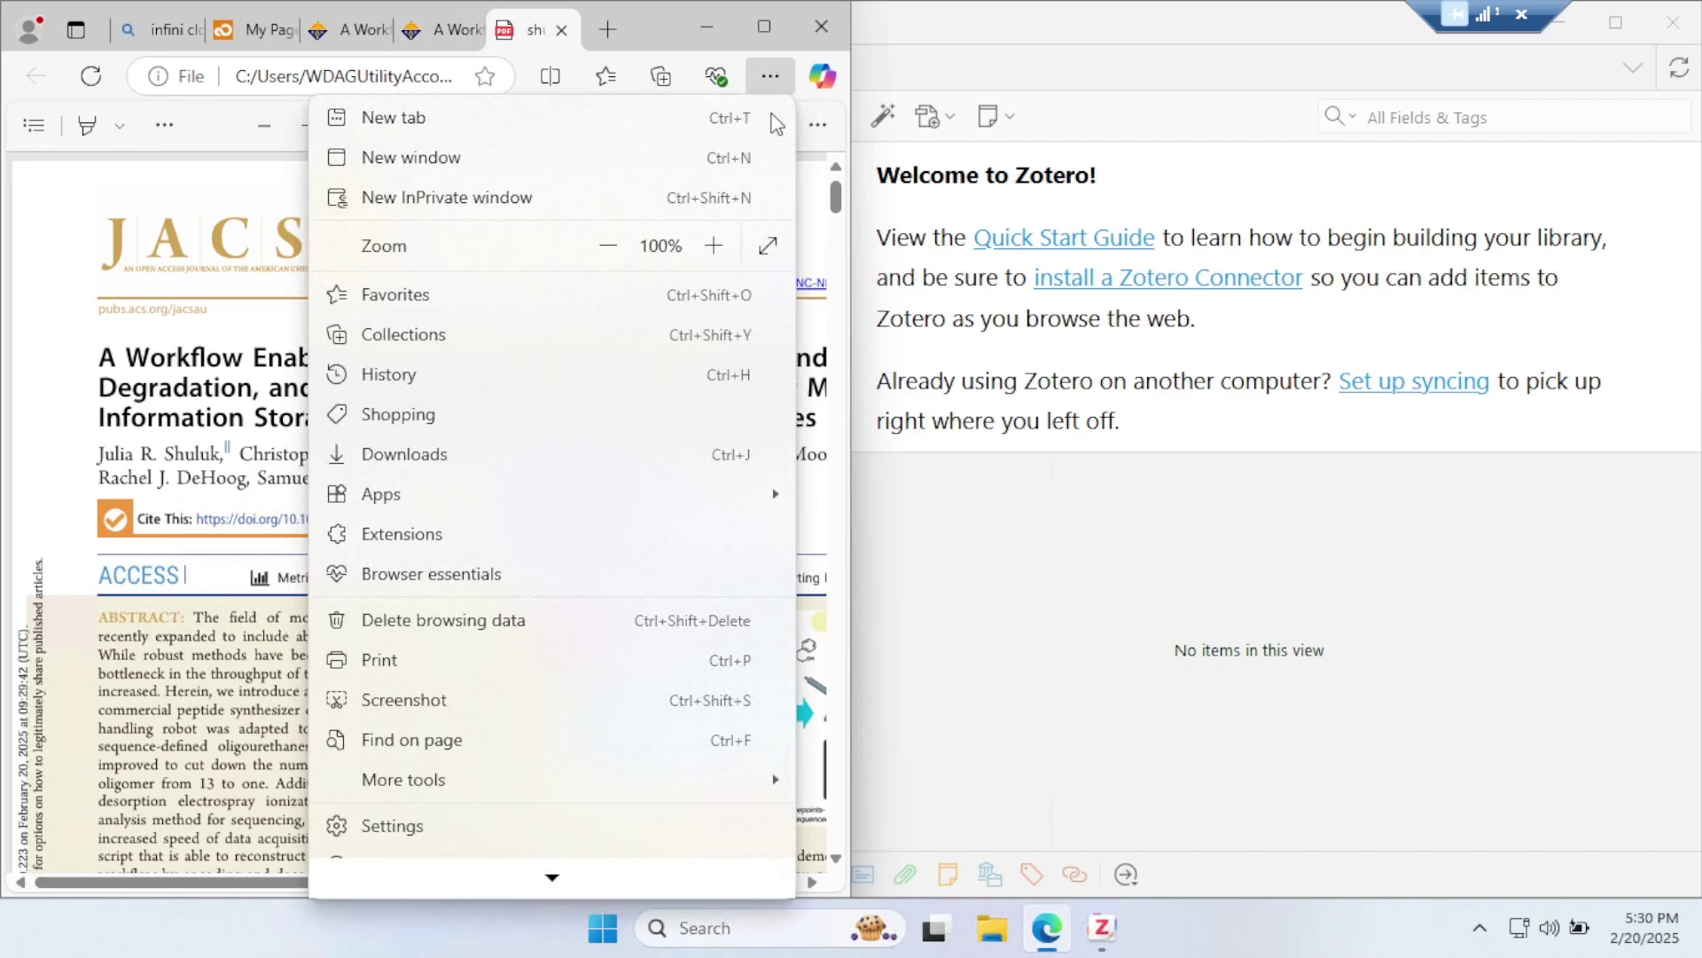
pyautogui.click(497, 454)
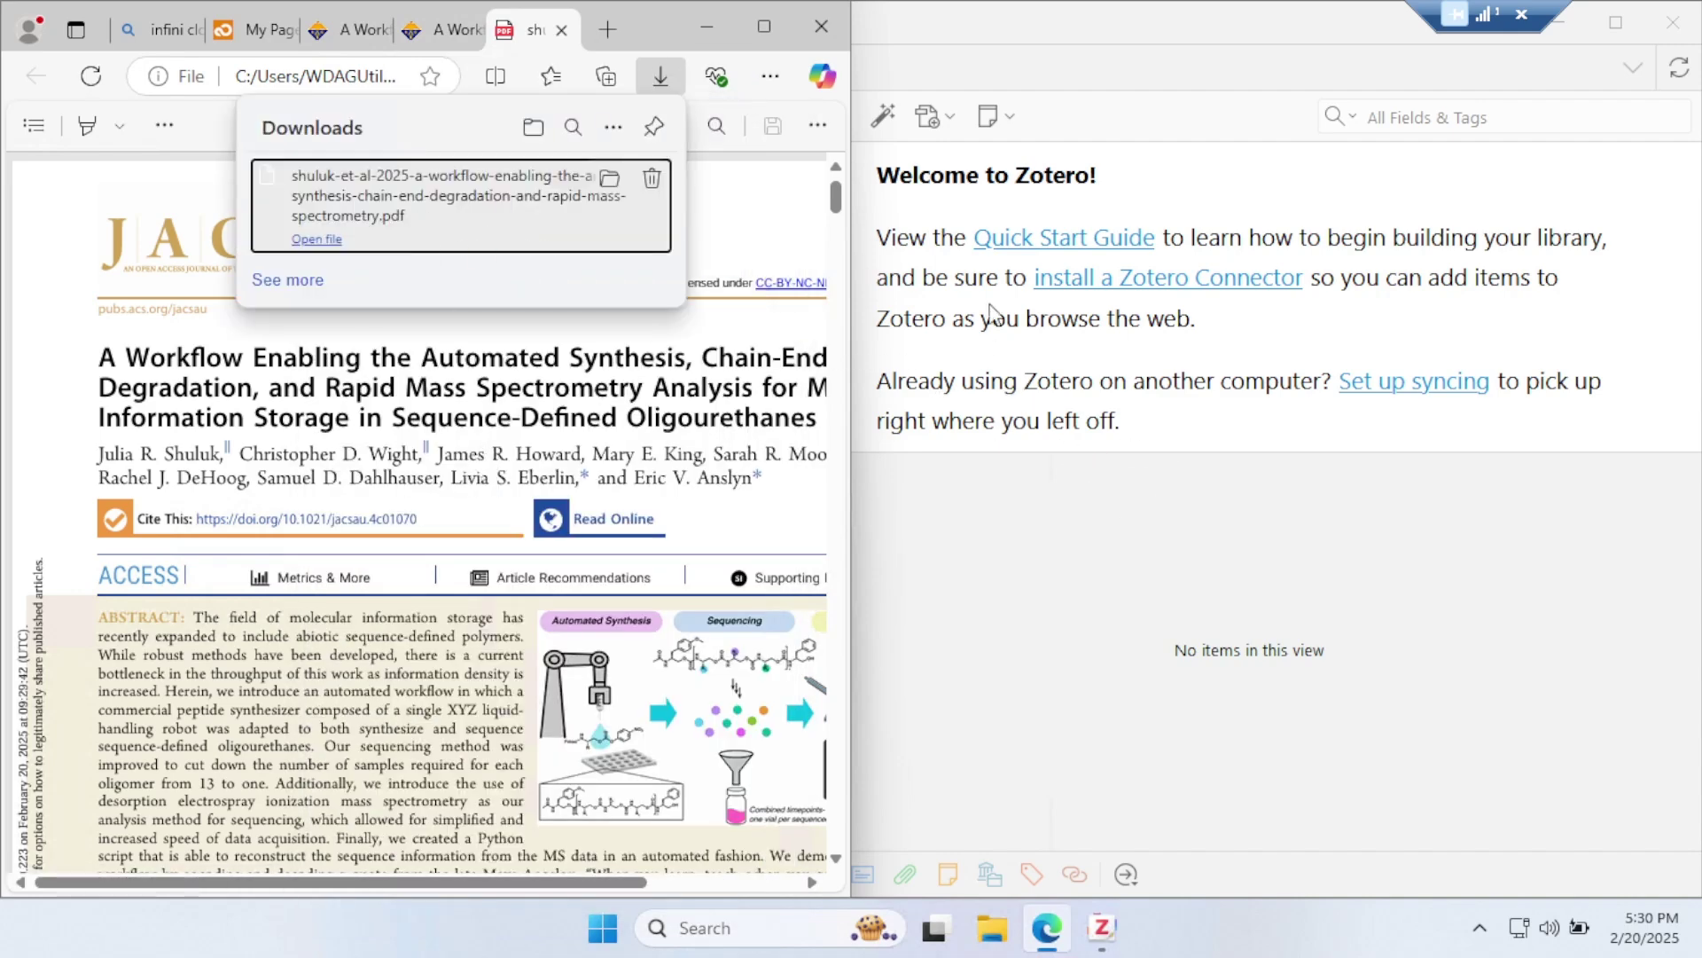
pyautogui.click(675, 197)
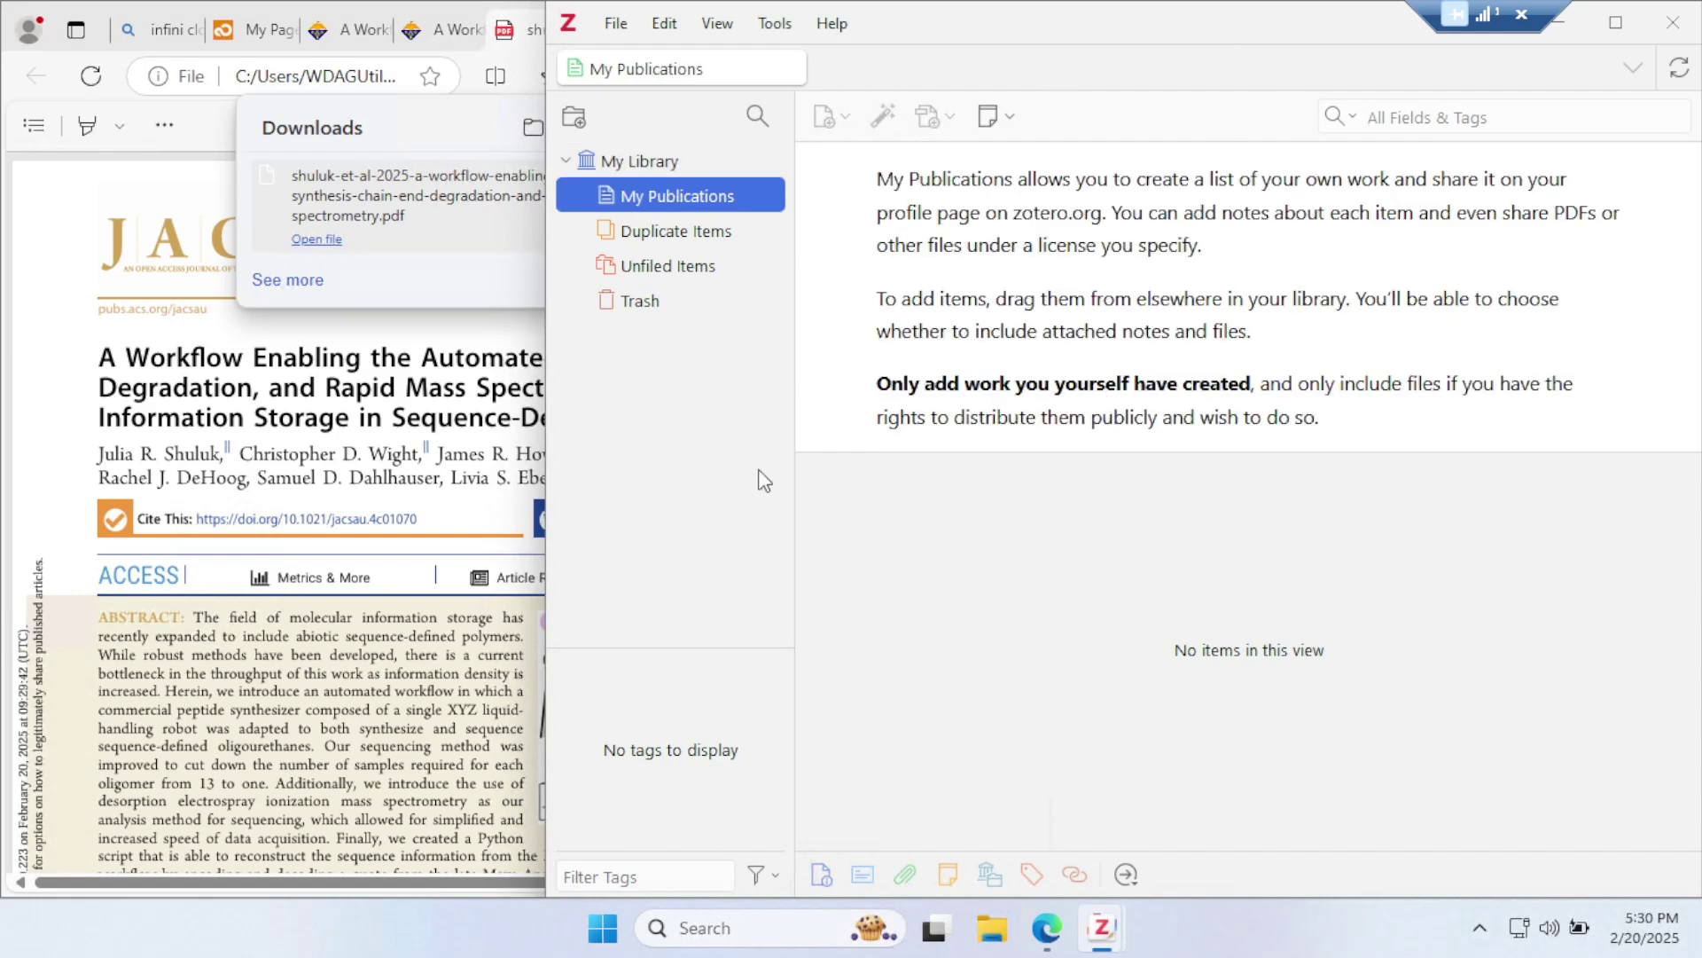
pyautogui.moveTo(340, 250); pyautogui.dragTo(1164, 427)
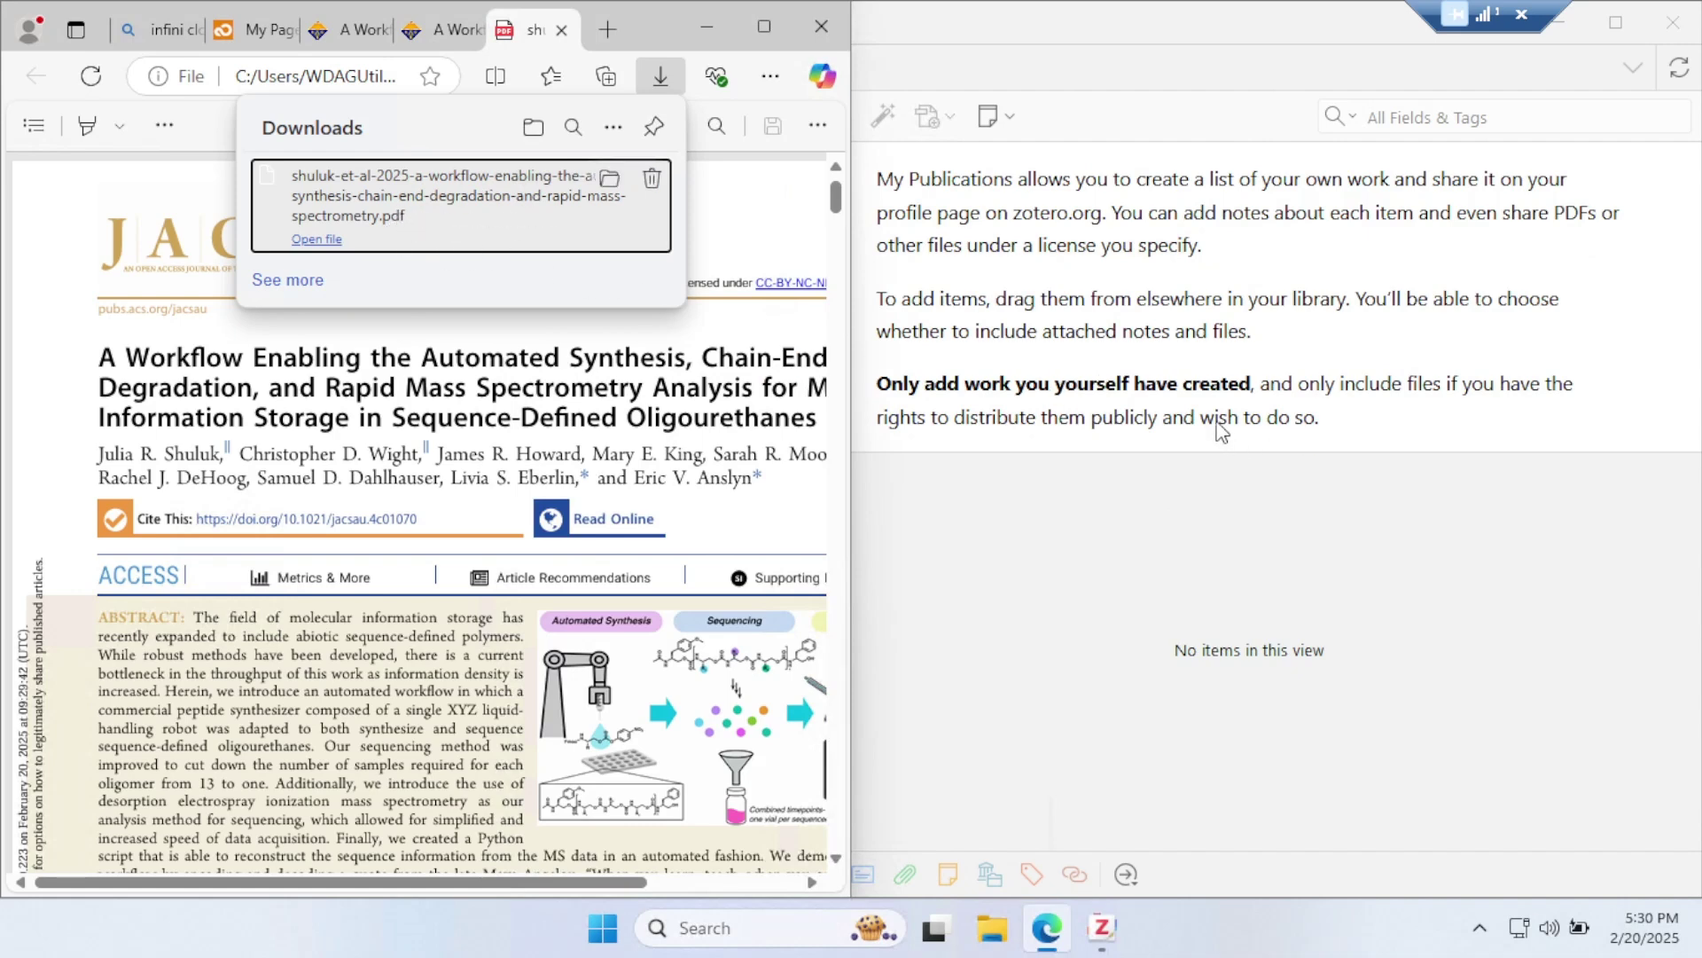
pyautogui.click(1214, 429)
# Step: Create a new collection named HustlingChemist under My Library
pyautogui.click(640, 162)
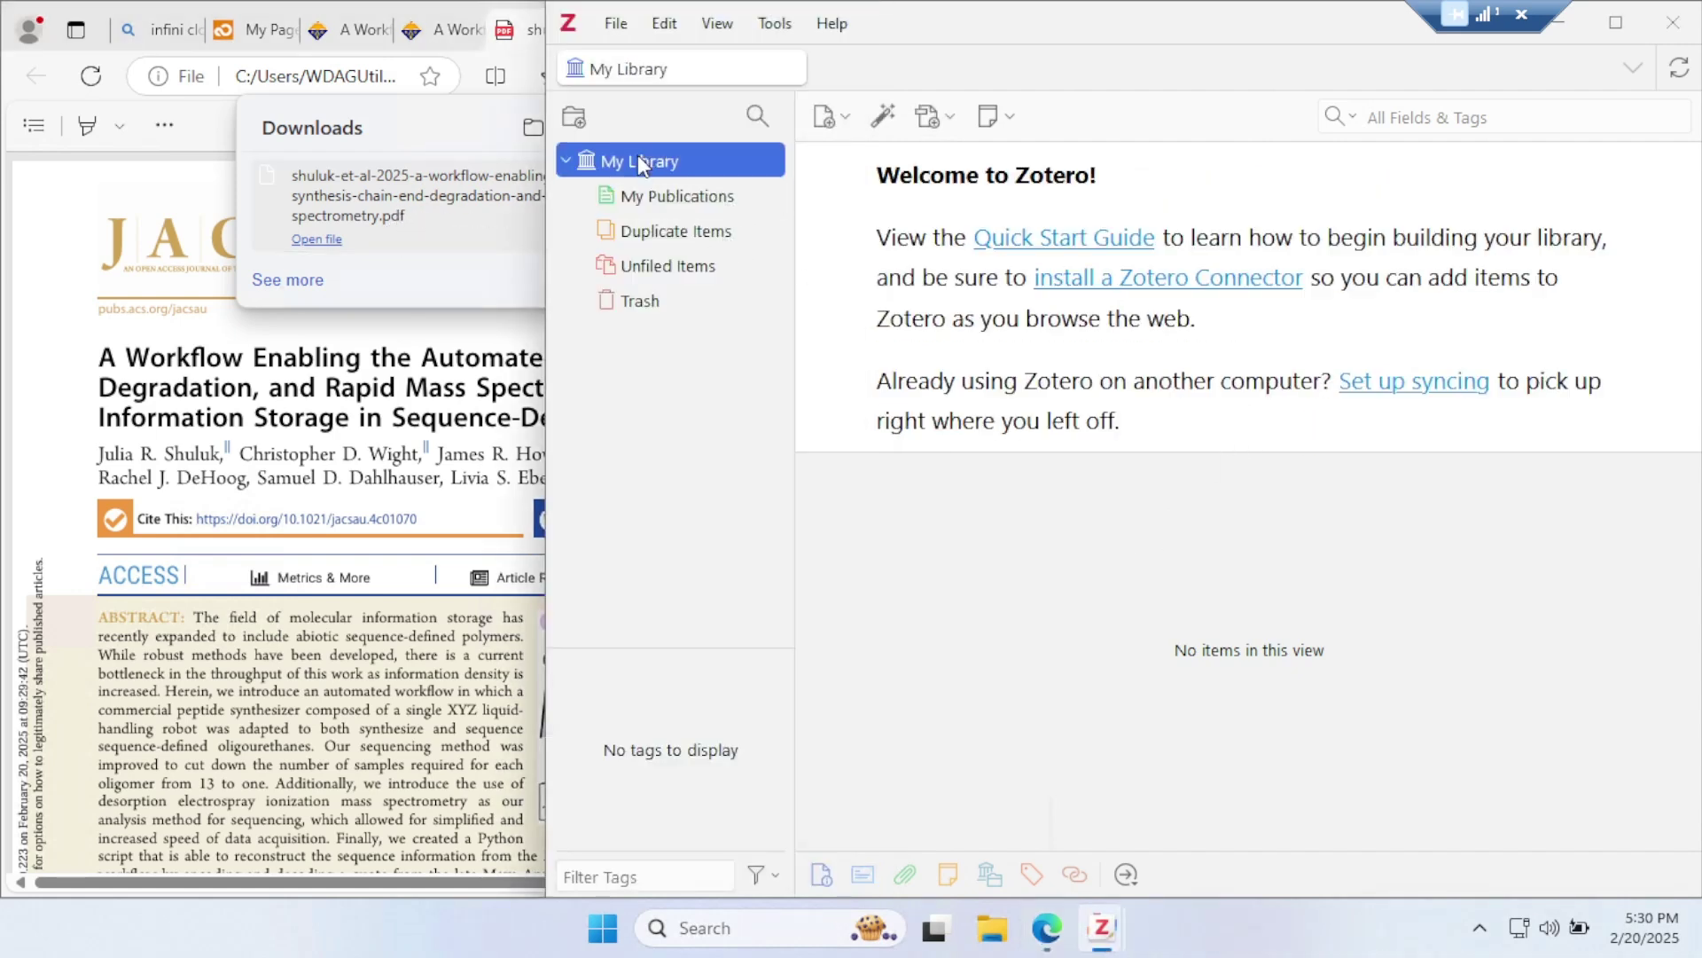
pyautogui.rightClick(640, 162)
pyautogui.click(739, 233)
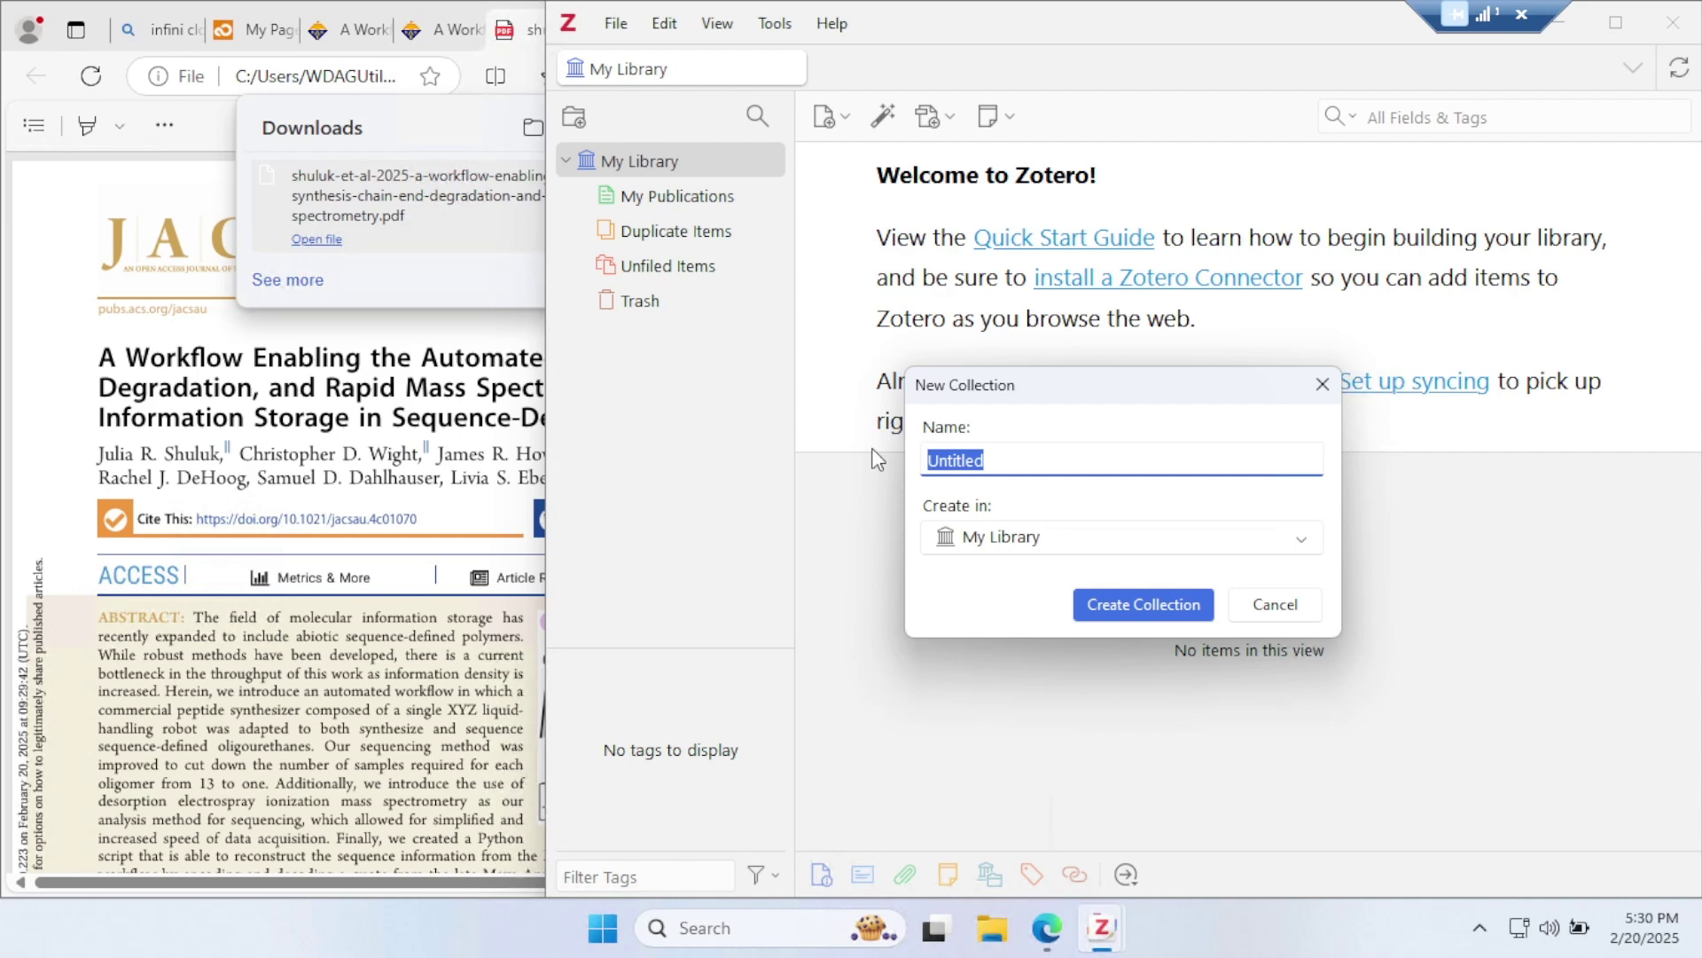
pyautogui.write('HustlingCh')
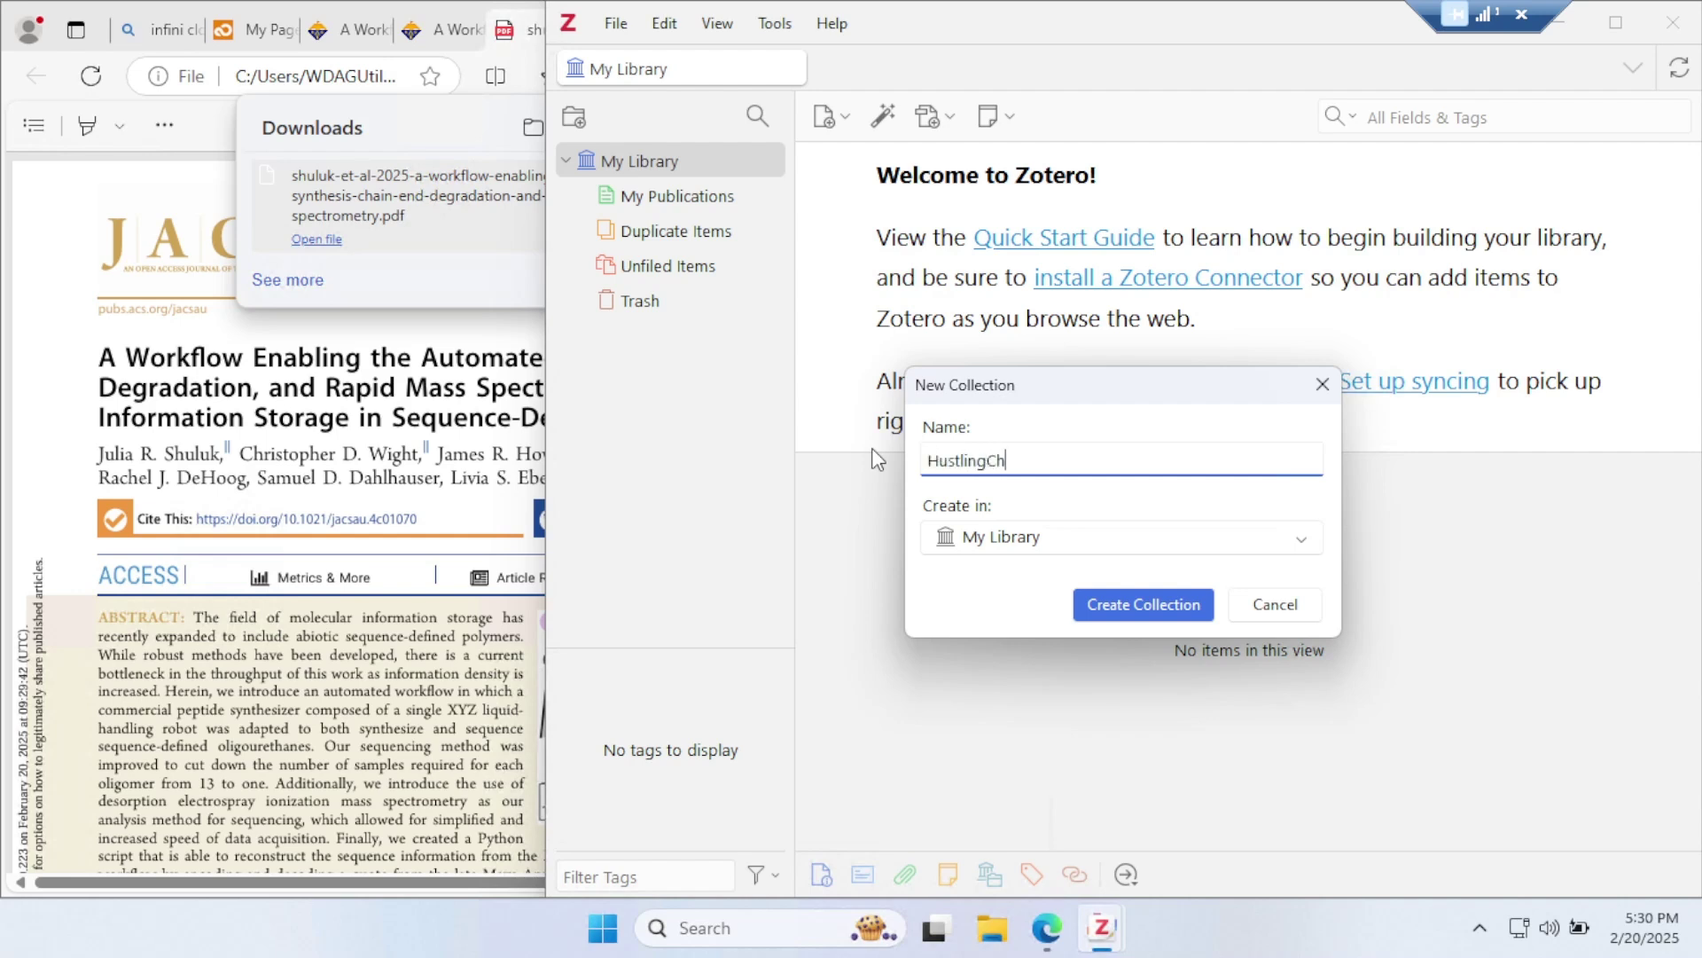
pyautogui.write('emist')
pyautogui.click(1144, 606)
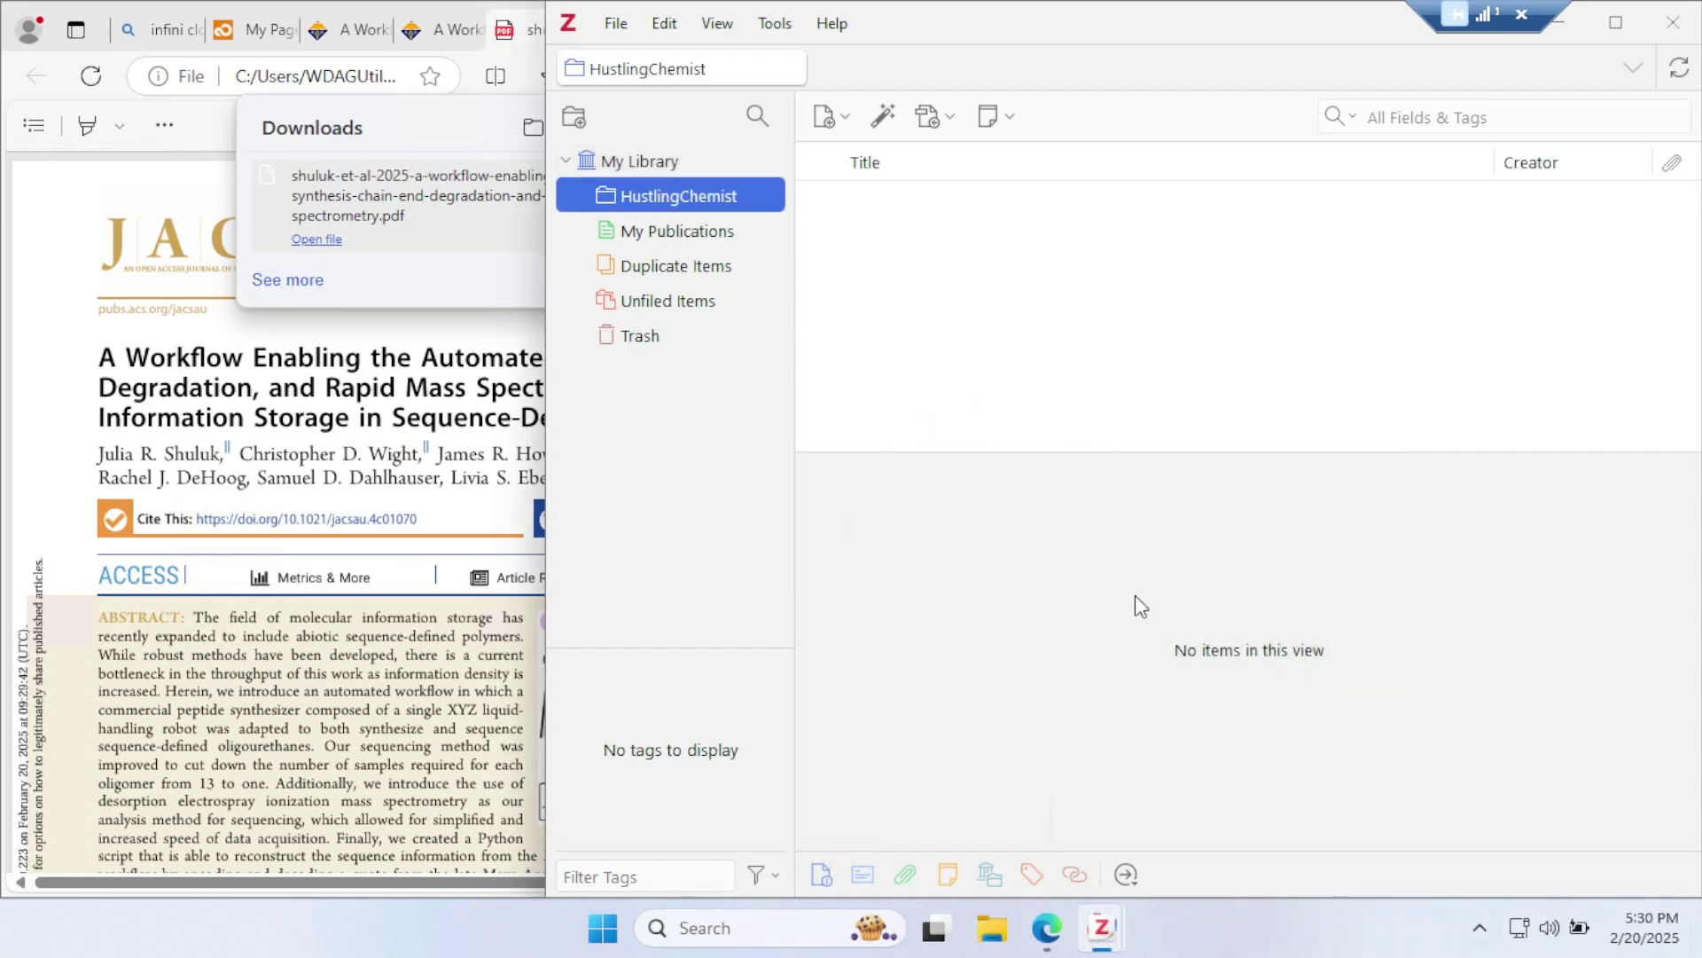
# Step: Drag the downloaded JACS Au PDF from Edge's Downloads into the HustlingChemist collection
pyautogui.click(484, 259)
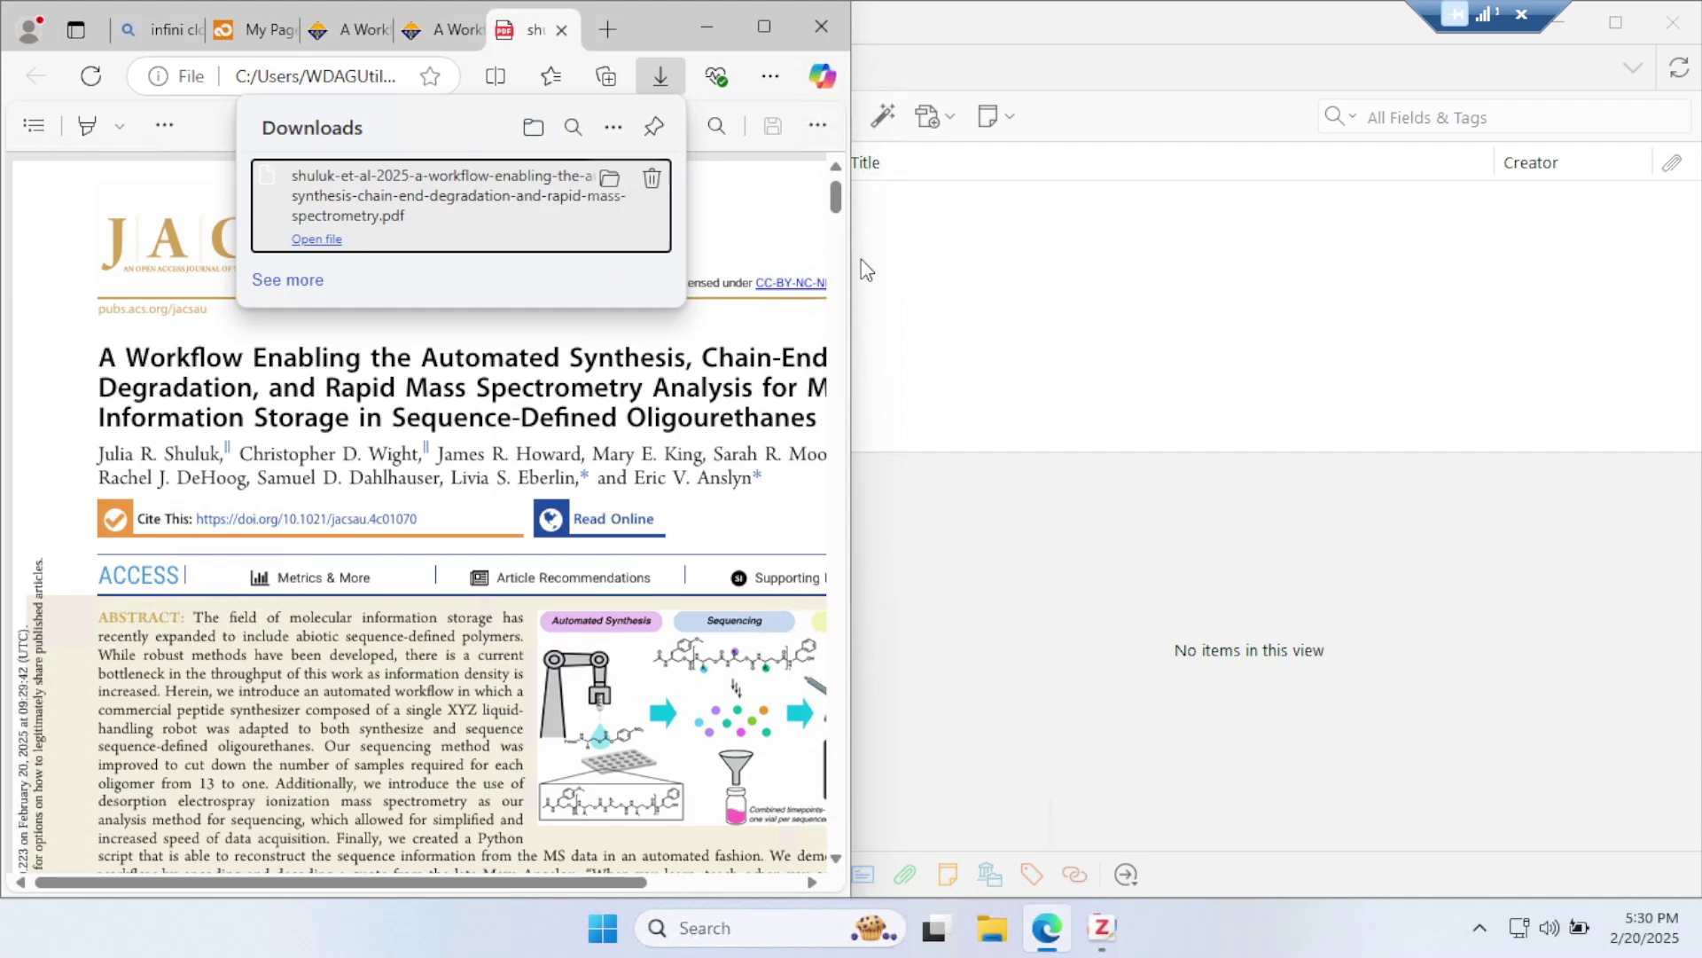
pyautogui.moveTo(733, 28); pyautogui.dragTo(485, 168)
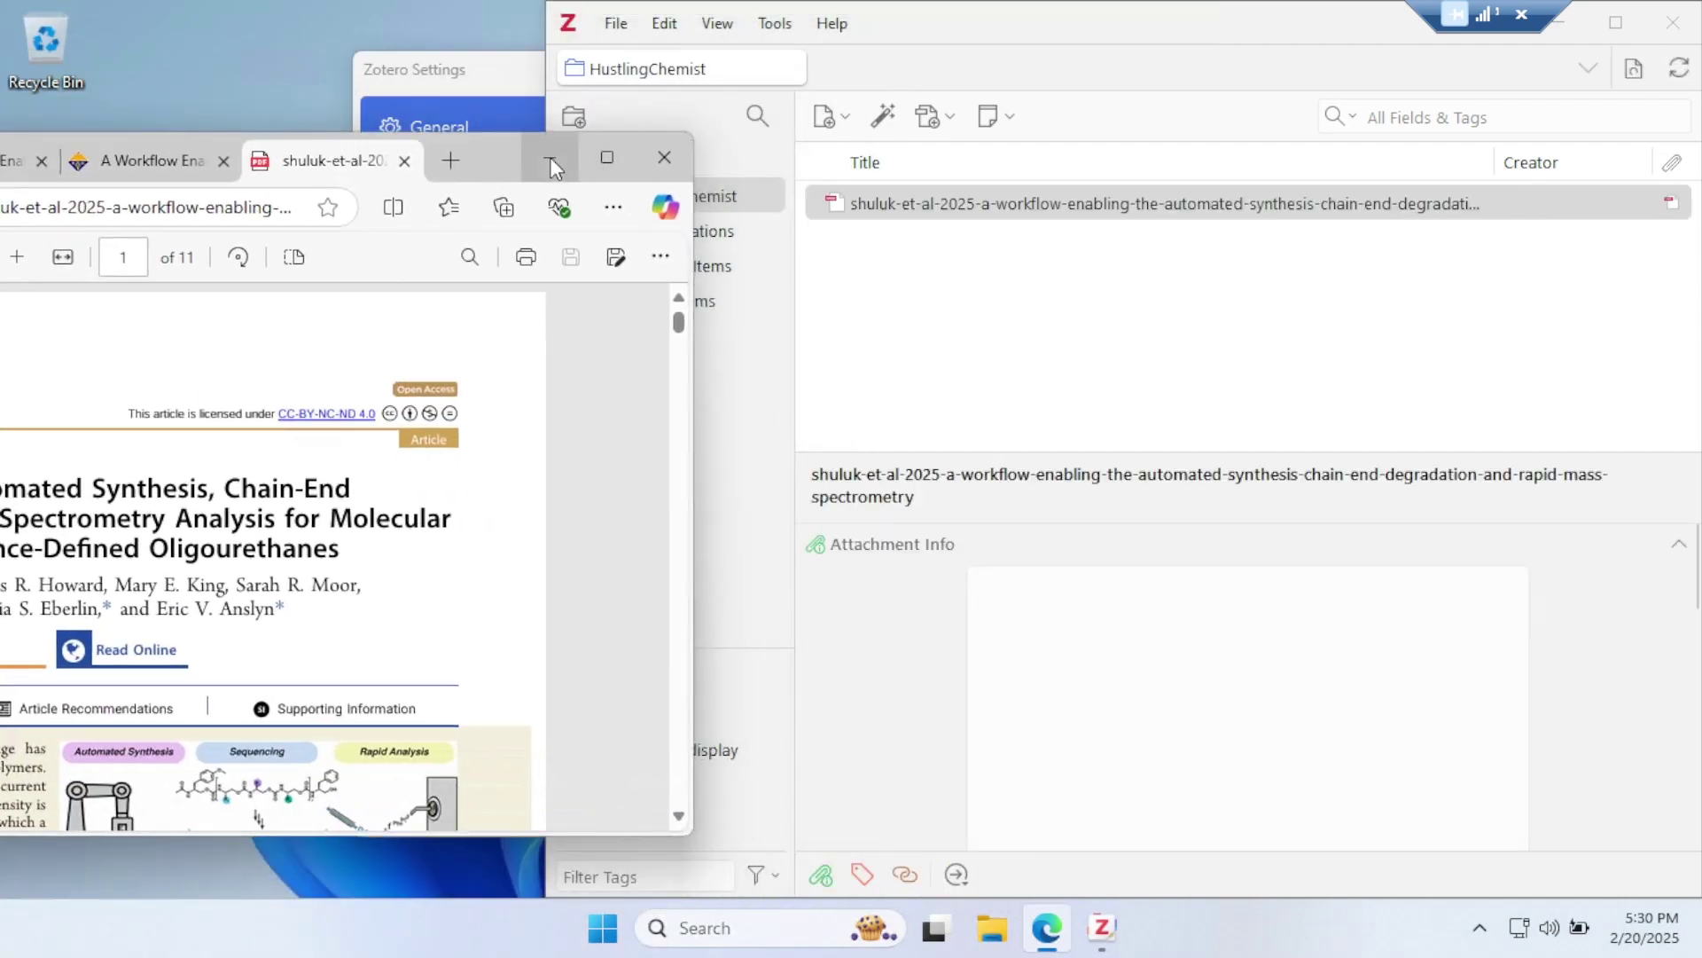
pyautogui.click(550, 157)
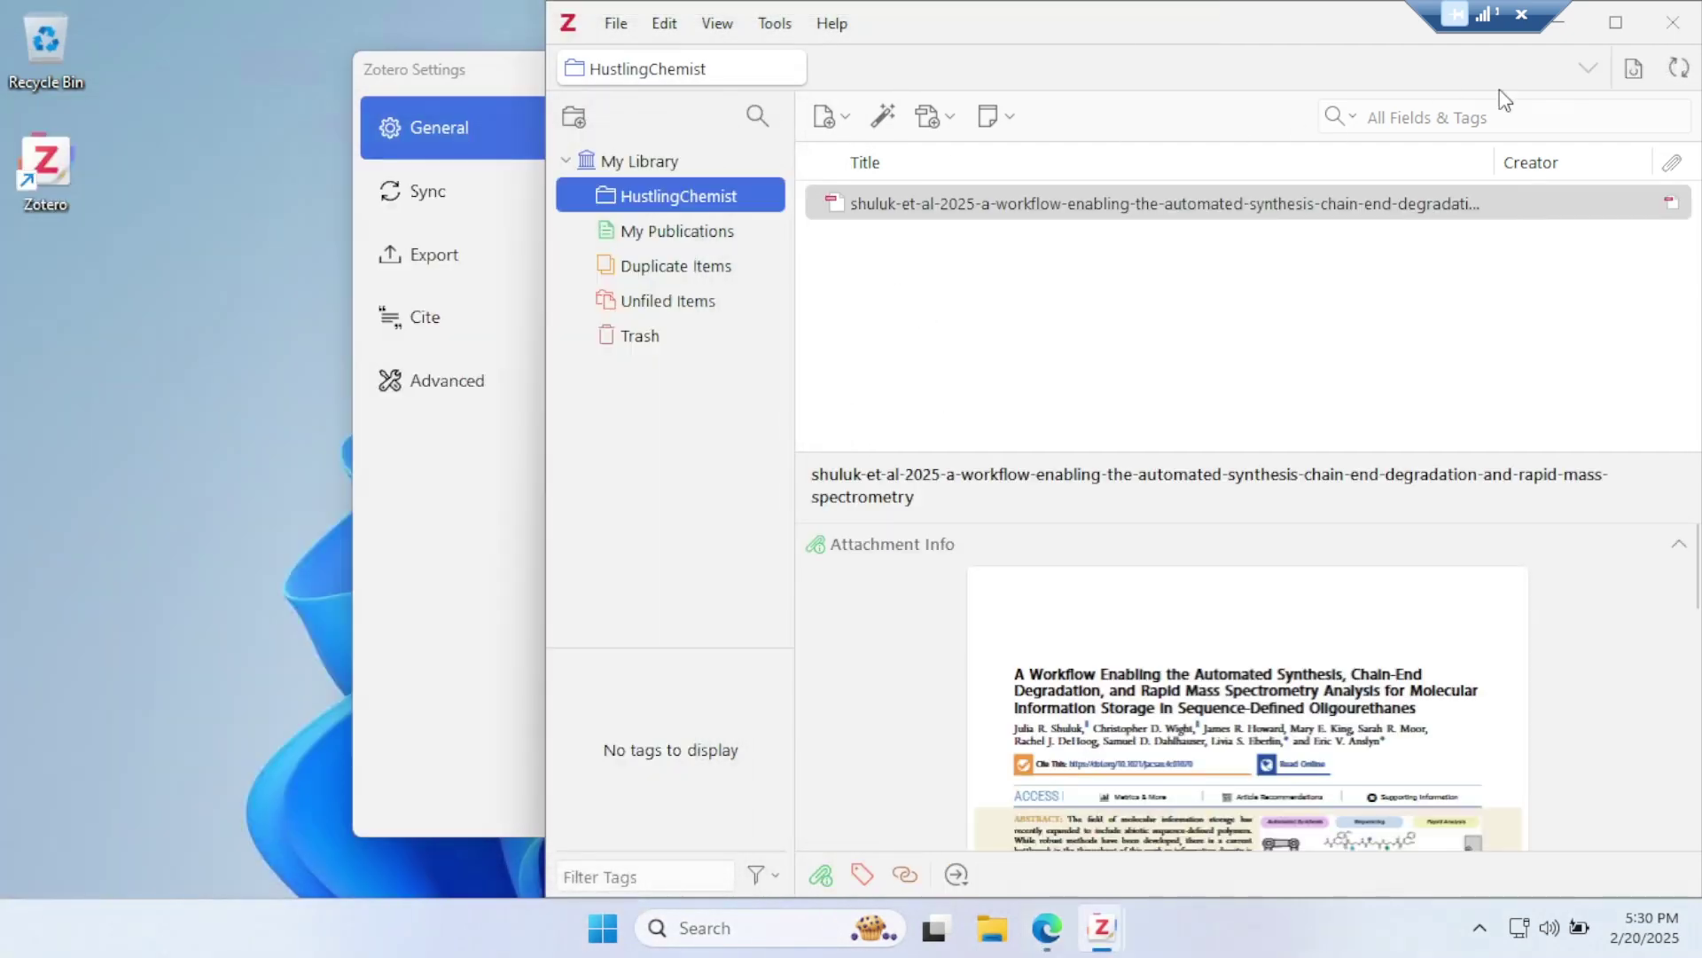
pyautogui.click(1374, 355)
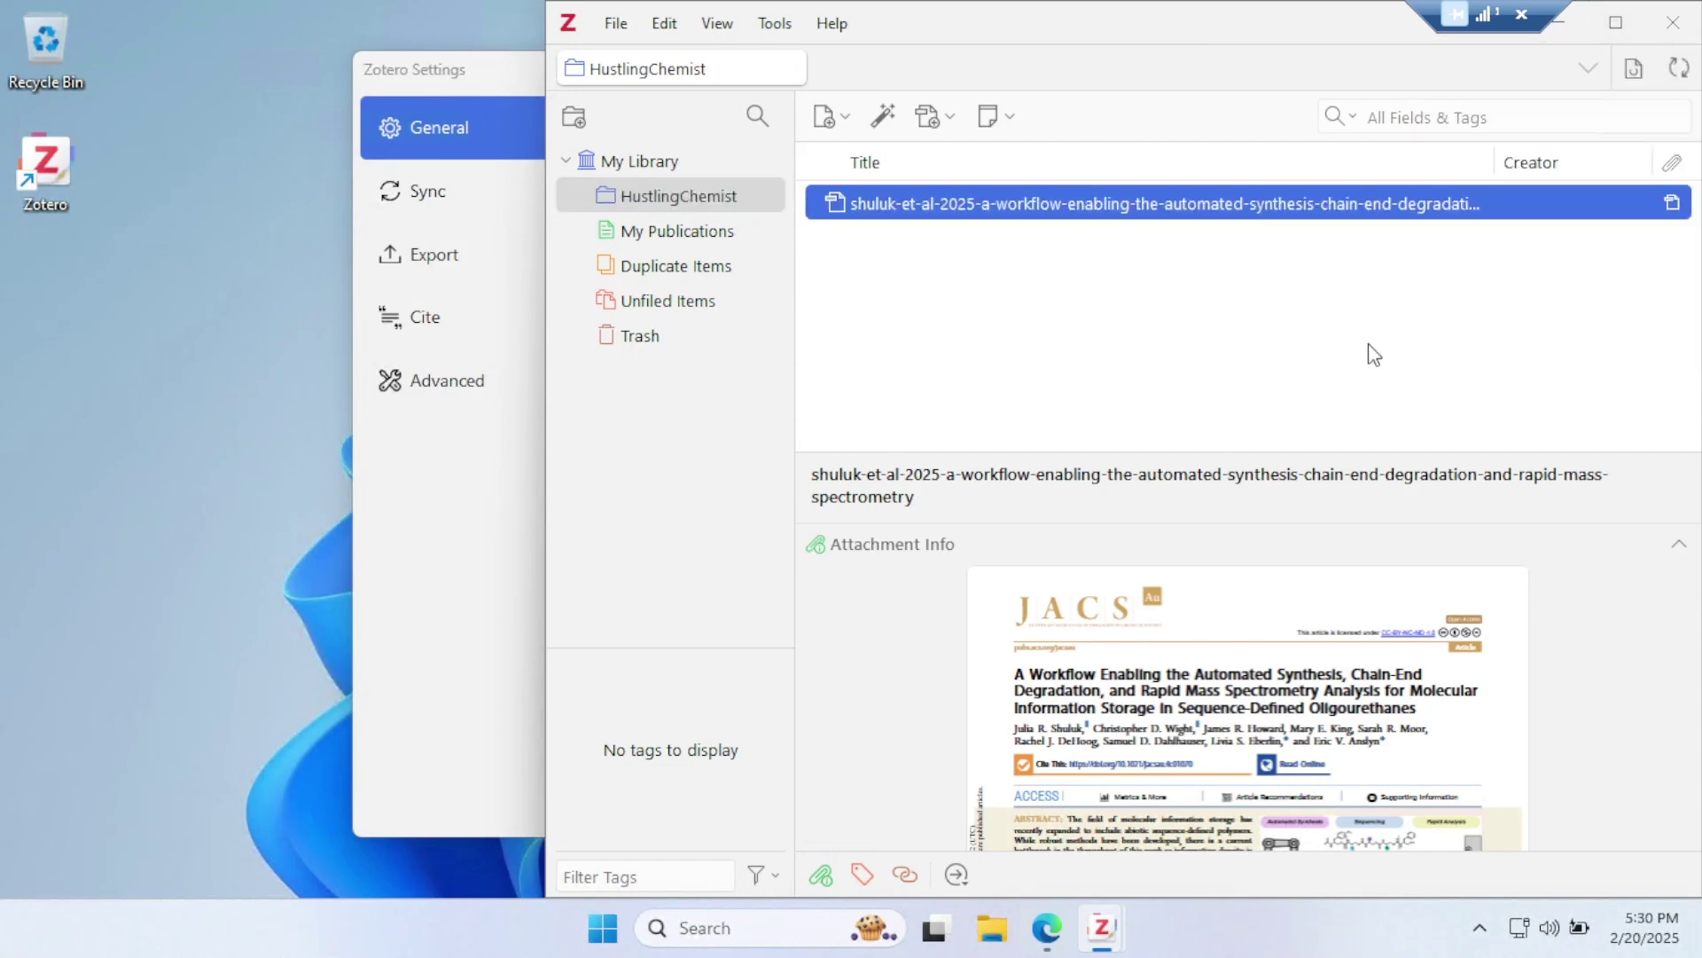
# Step: Start a sync, check the attachment and parent article details, then minimize Zotero
pyautogui.click(1679, 71)
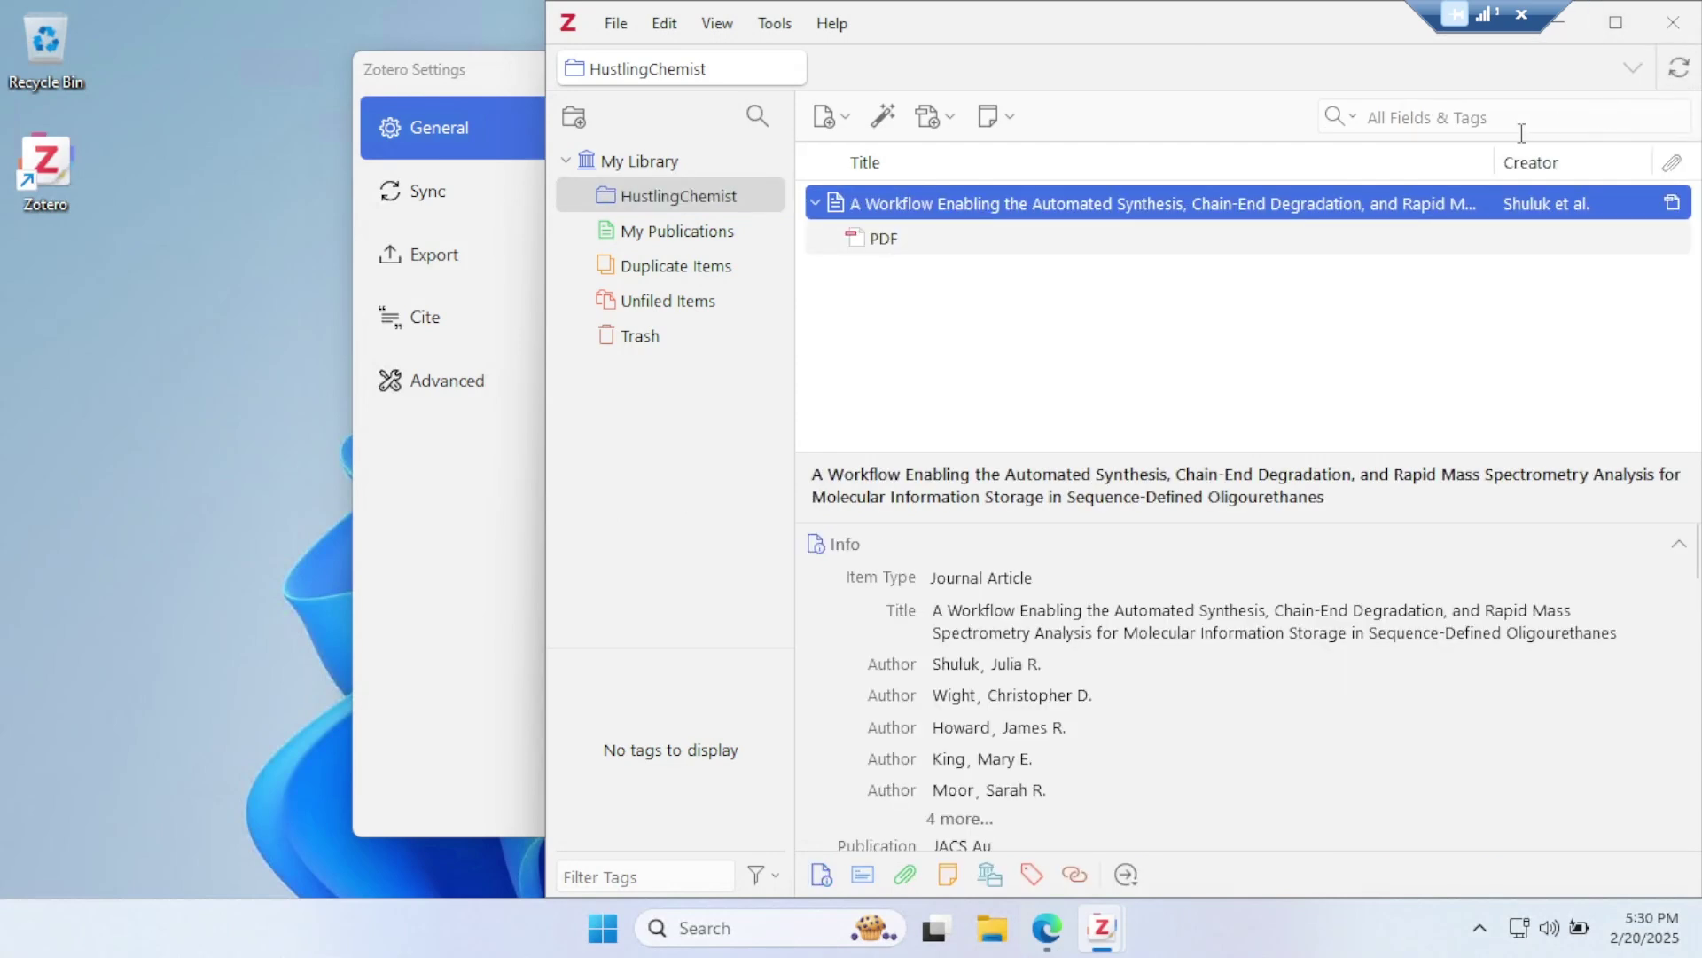
pyautogui.click(1041, 239)
pyautogui.click(1029, 206)
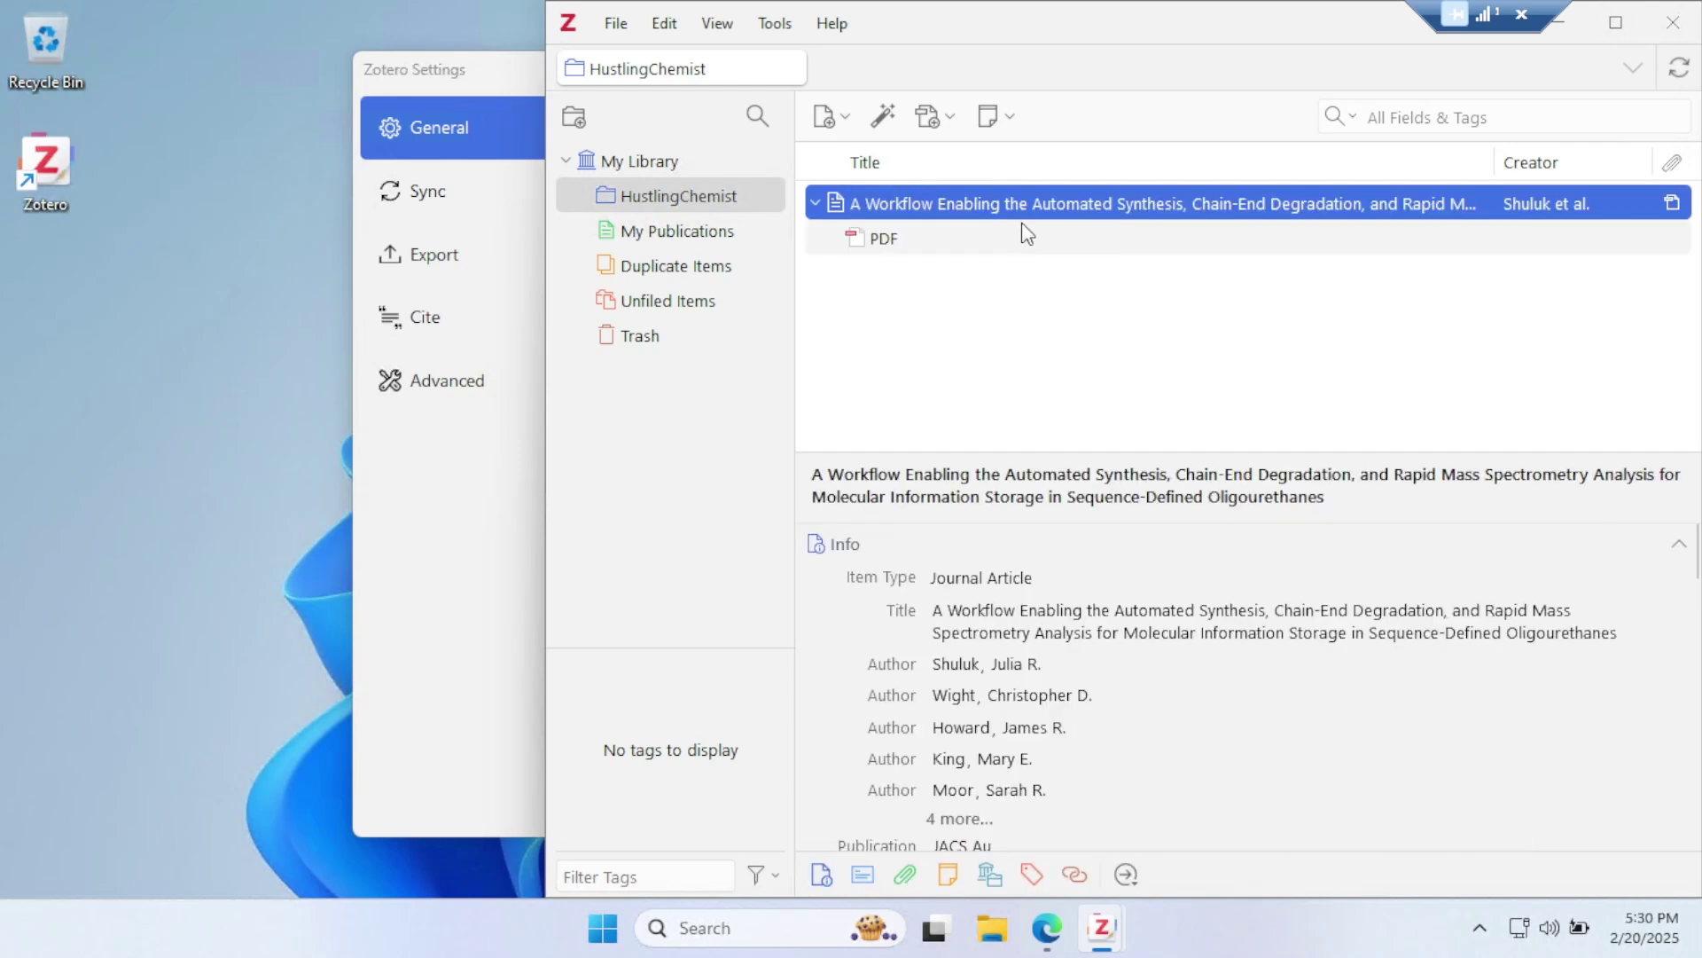
pyautogui.click(1558, 23)
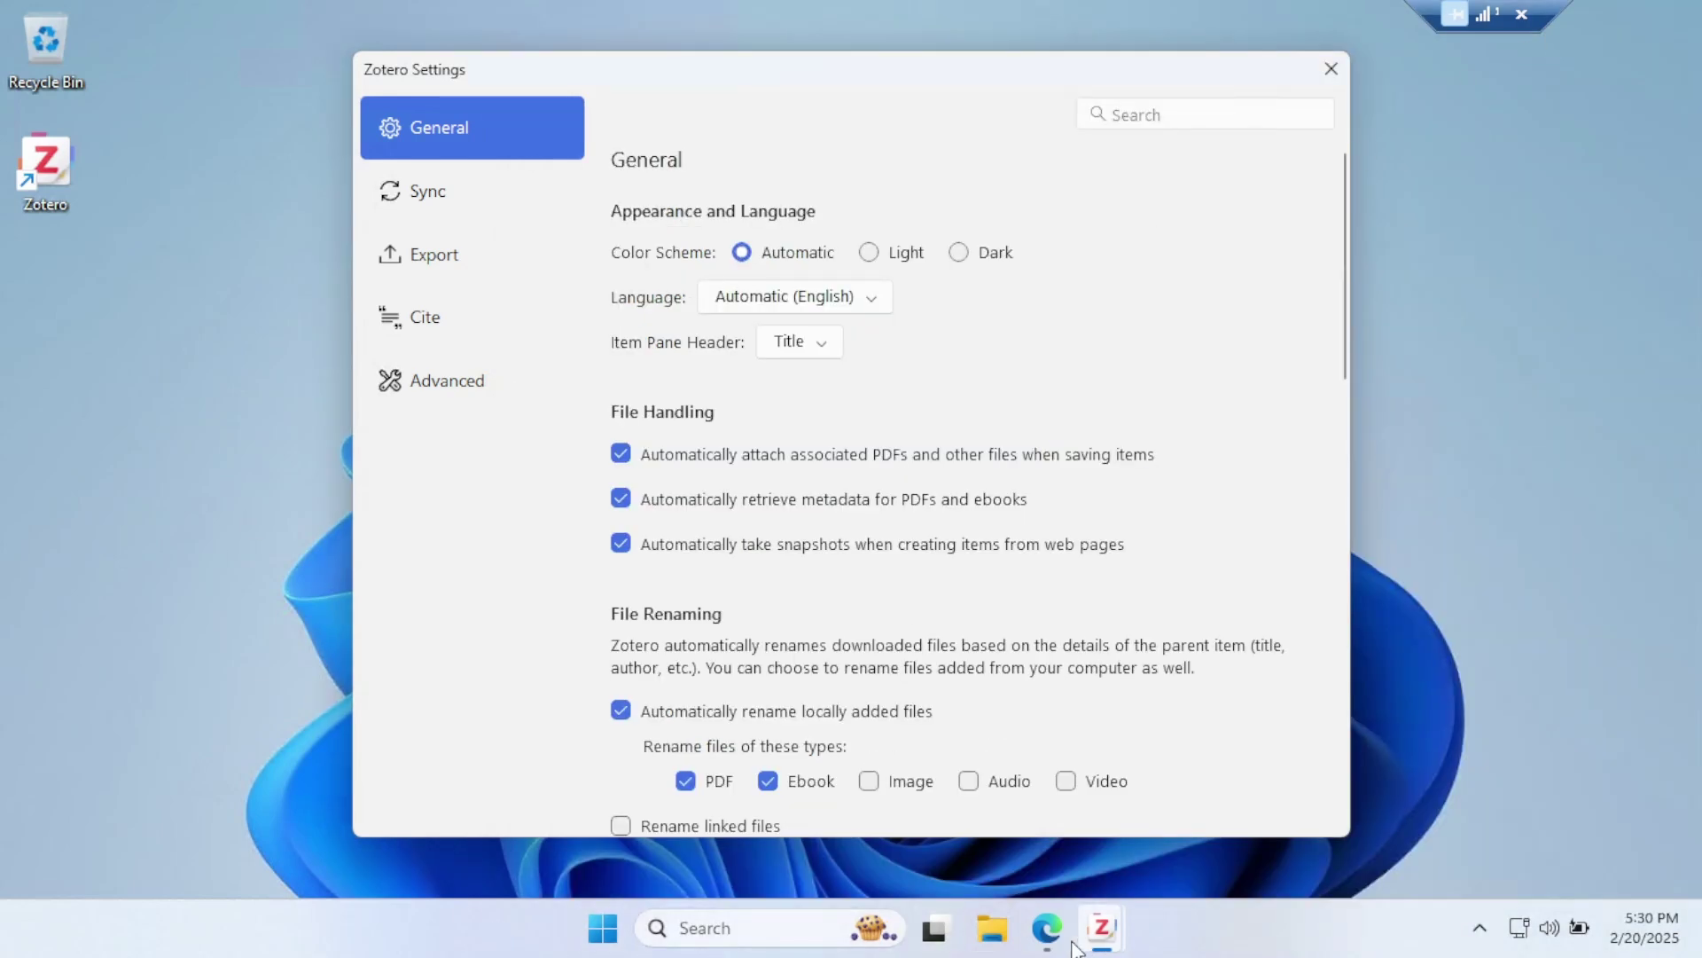
# Step: Maximize Edge, switch to the My Page|InfiniCLOUD tab, and open the File Browser
pyautogui.click(1049, 928)
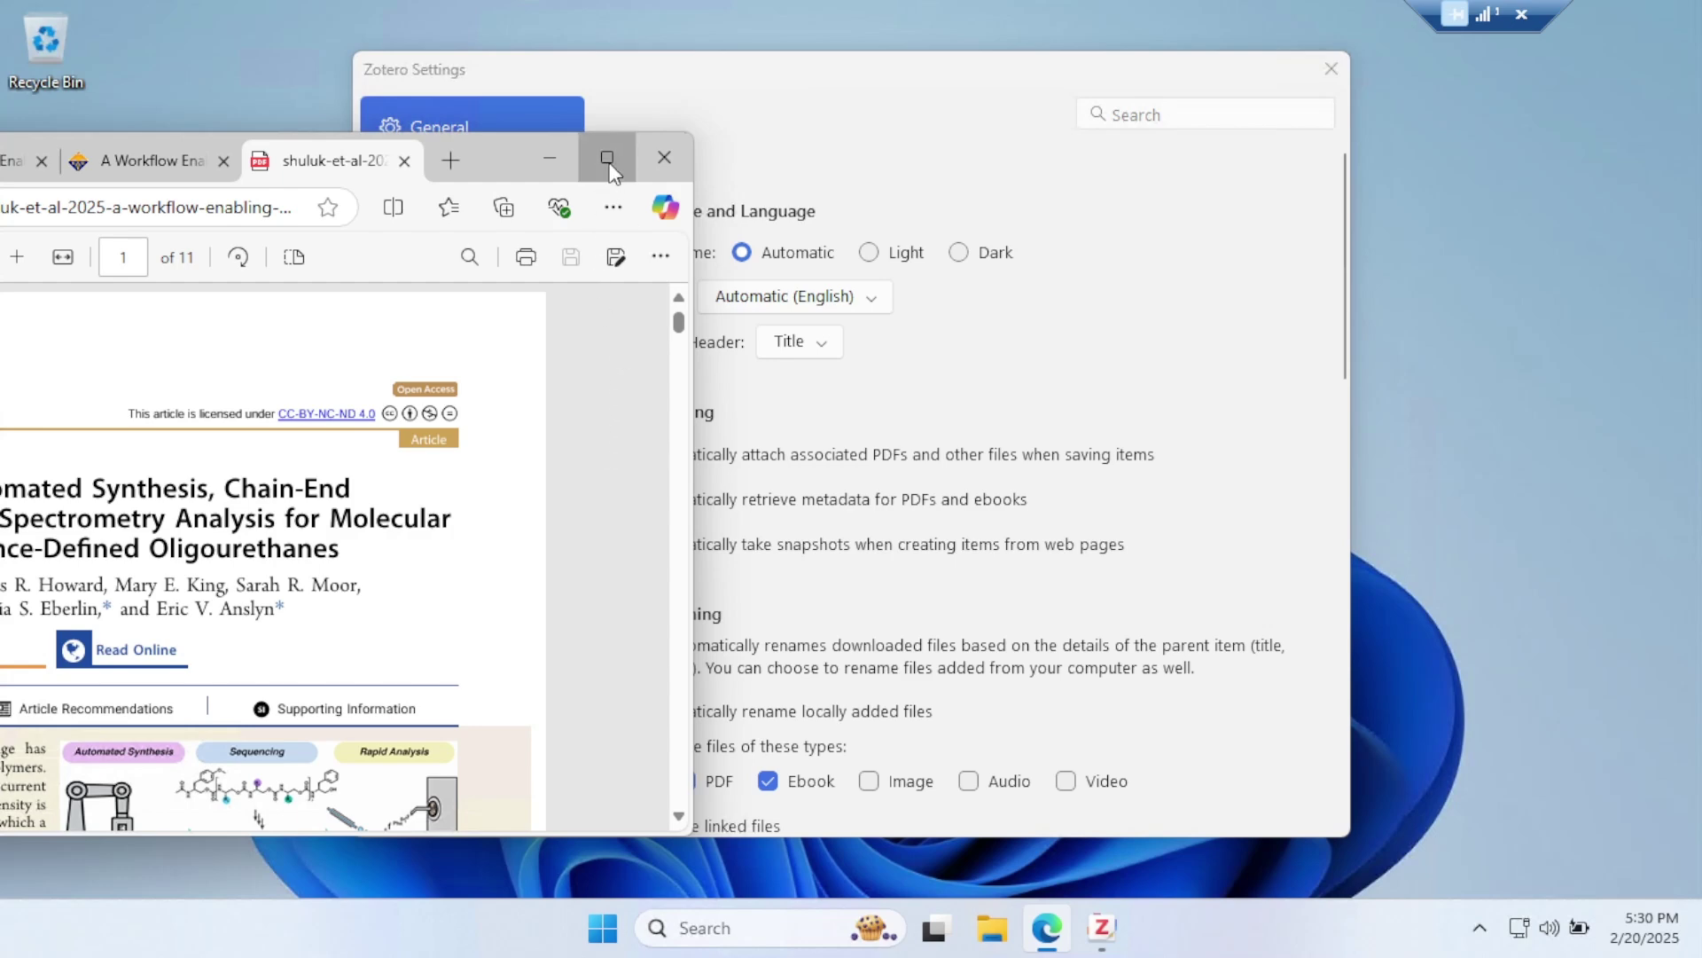
pyautogui.click(609, 160)
pyautogui.click(529, 22)
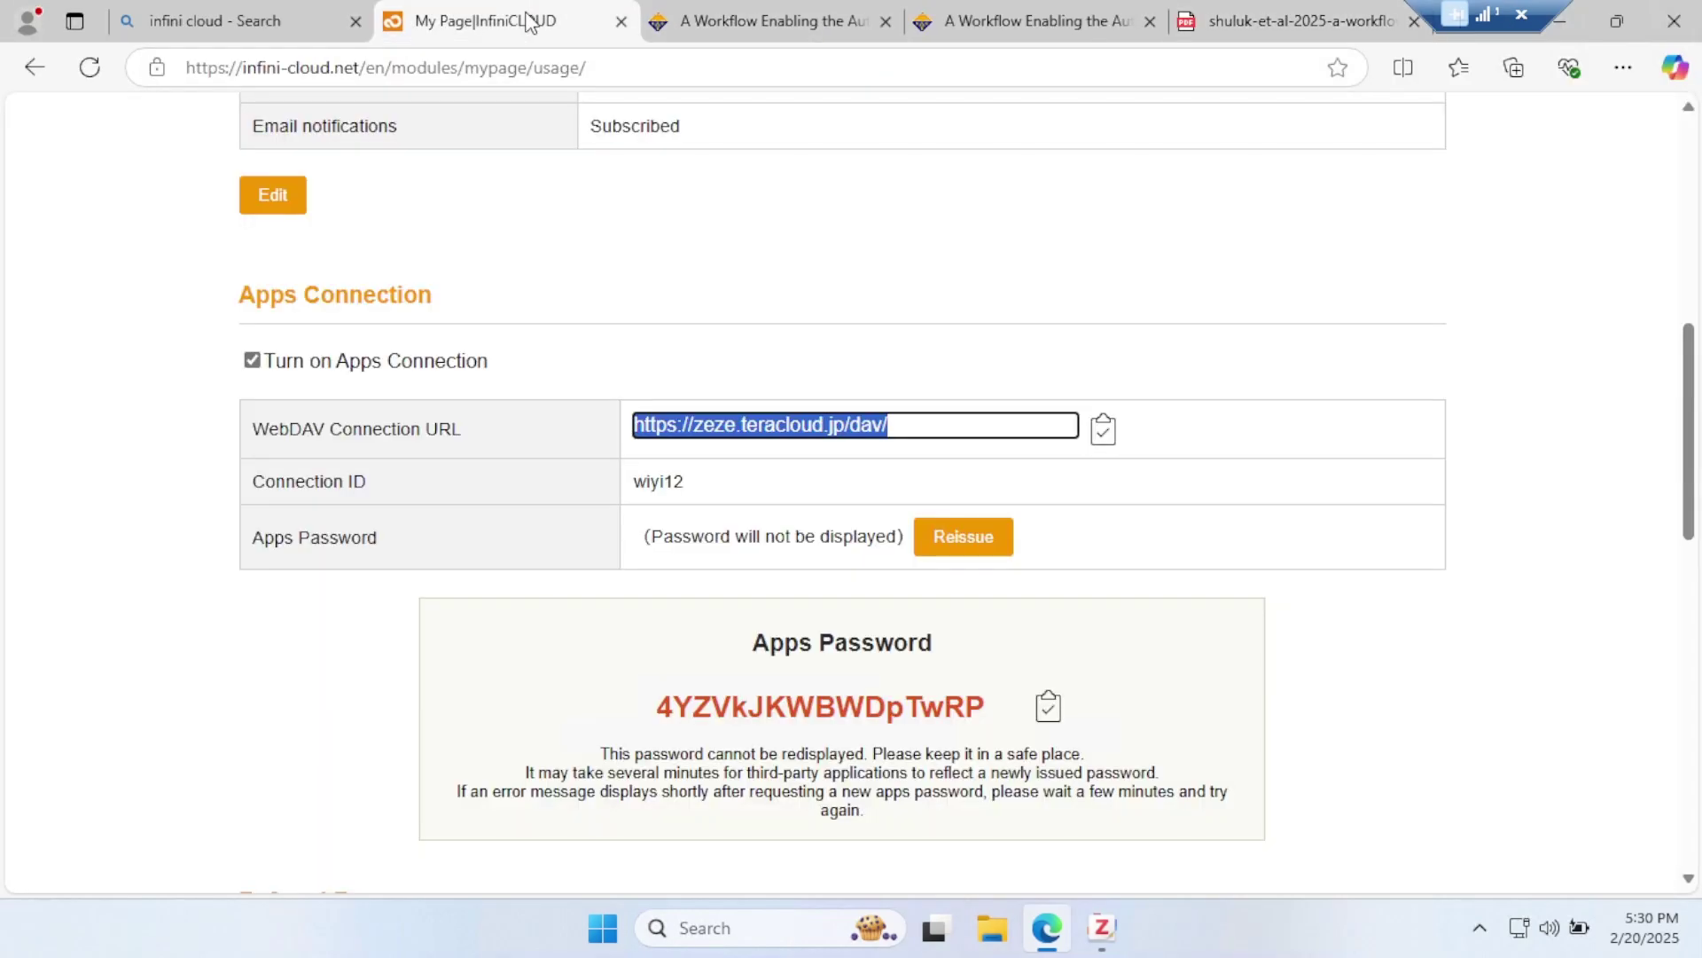
pyautogui.click(808, 257)
pyautogui.scroll(8, 805, 264)
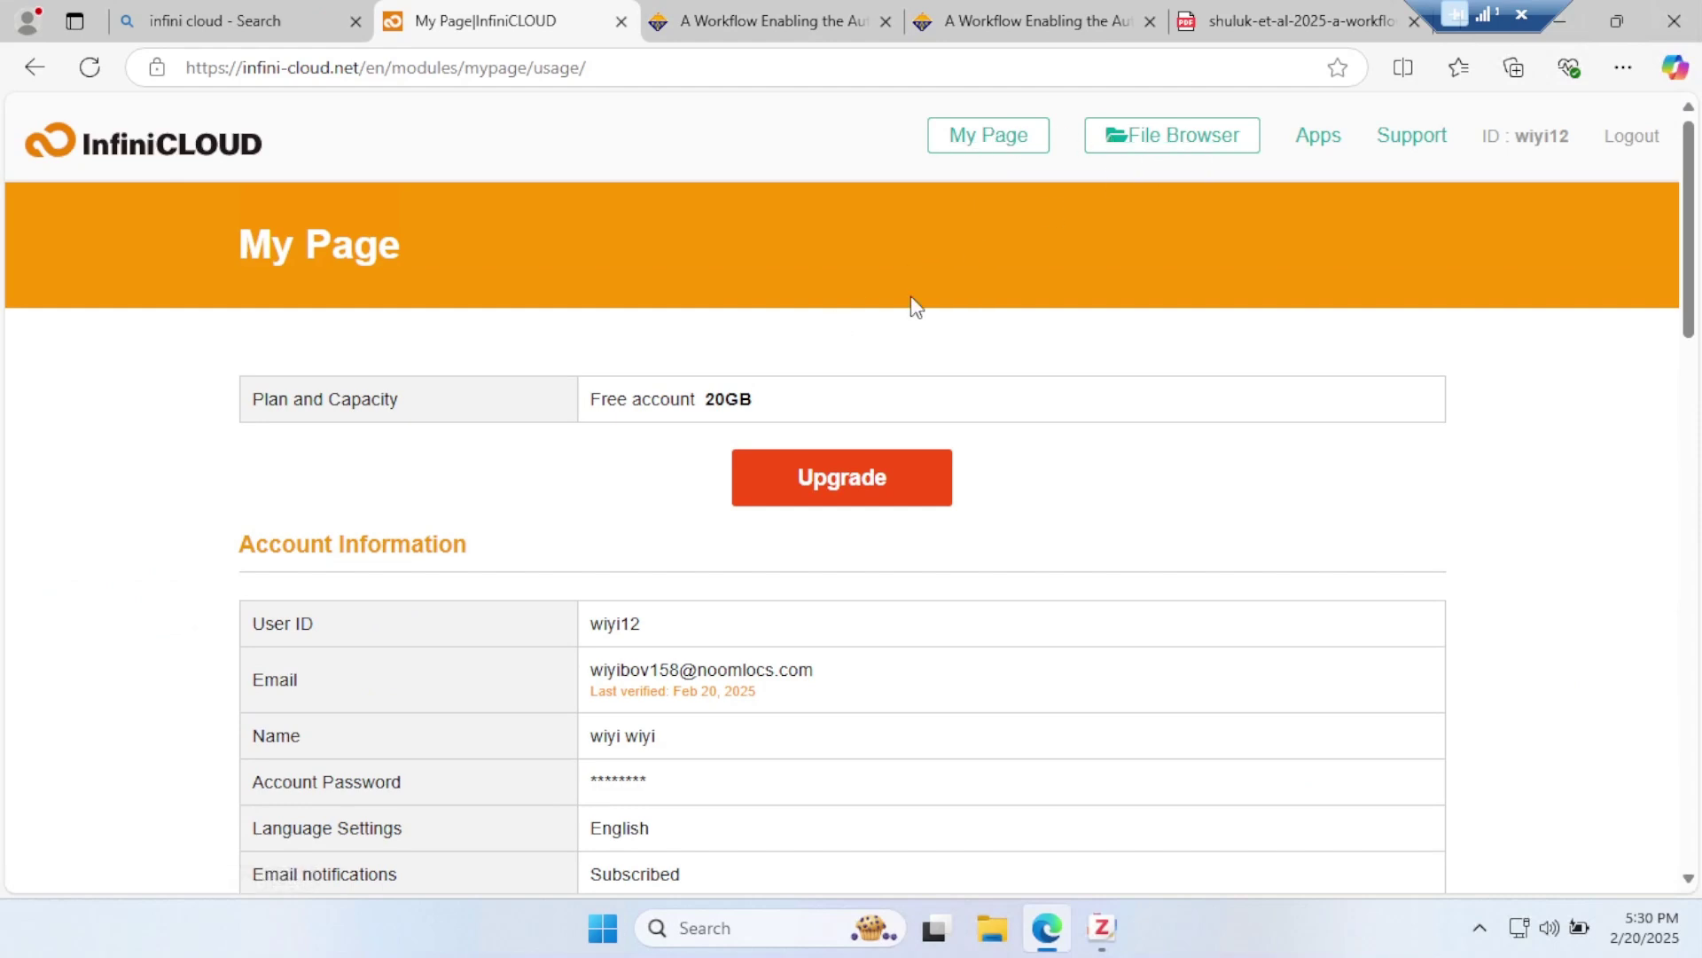
pyautogui.click(1142, 137)
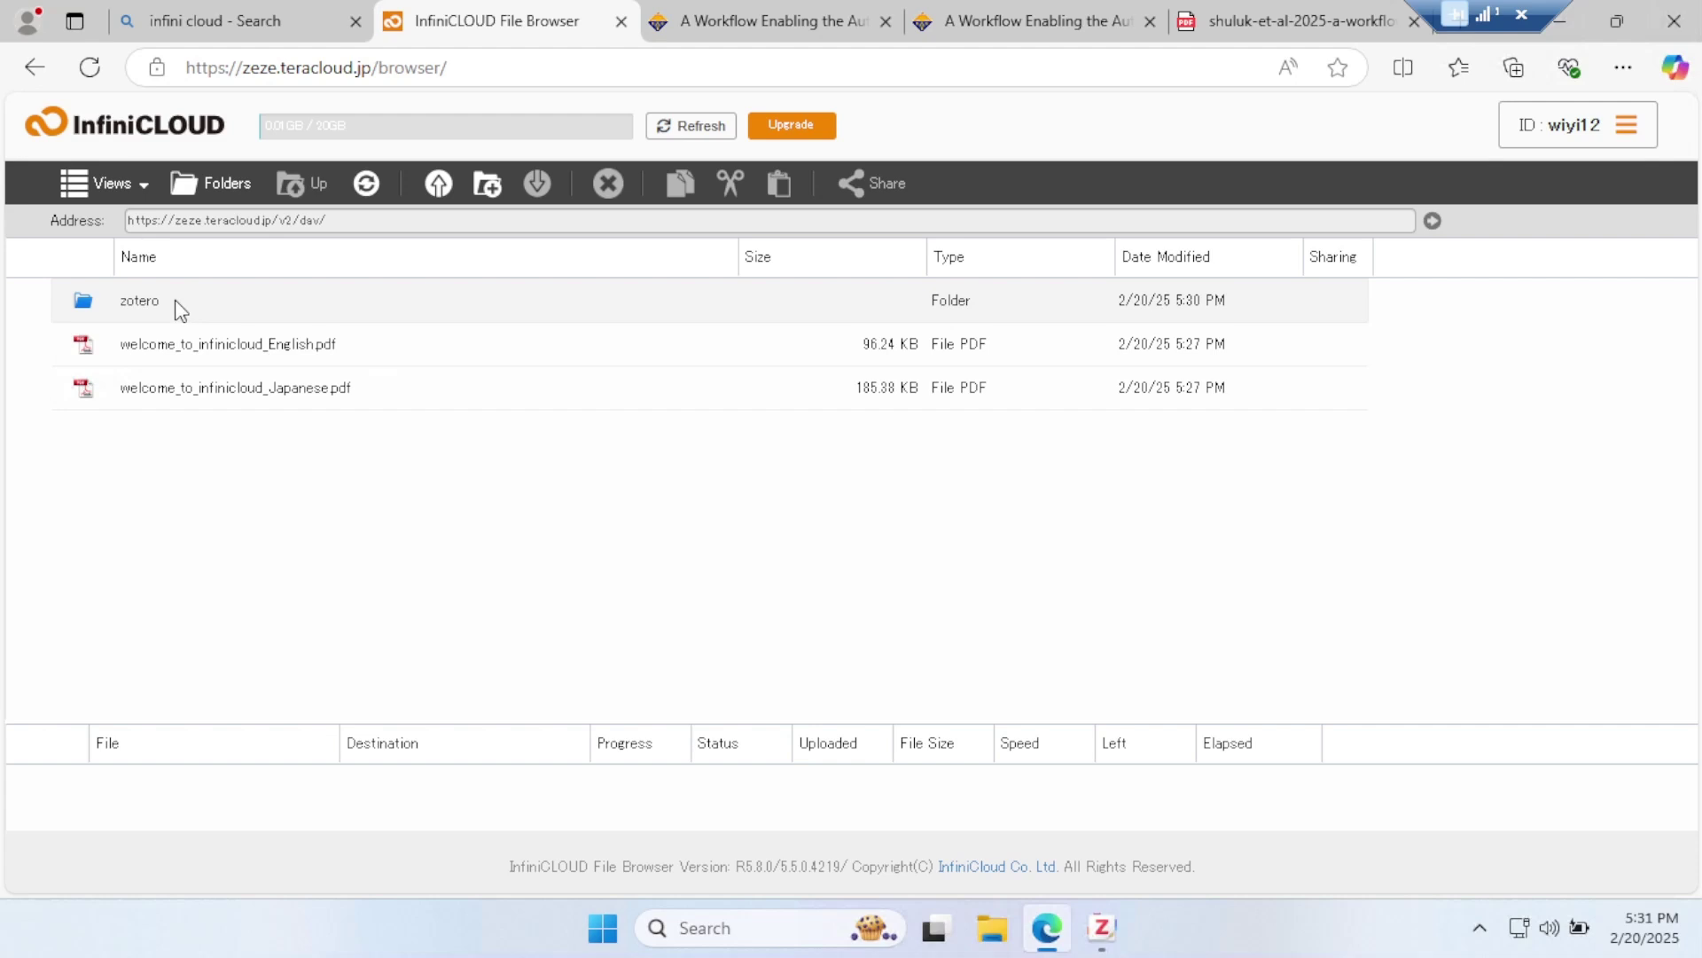
# Step: Open the zotero folder and download the synced 7XFPECNZ.zip file
pyautogui.doubleClick(177, 305)
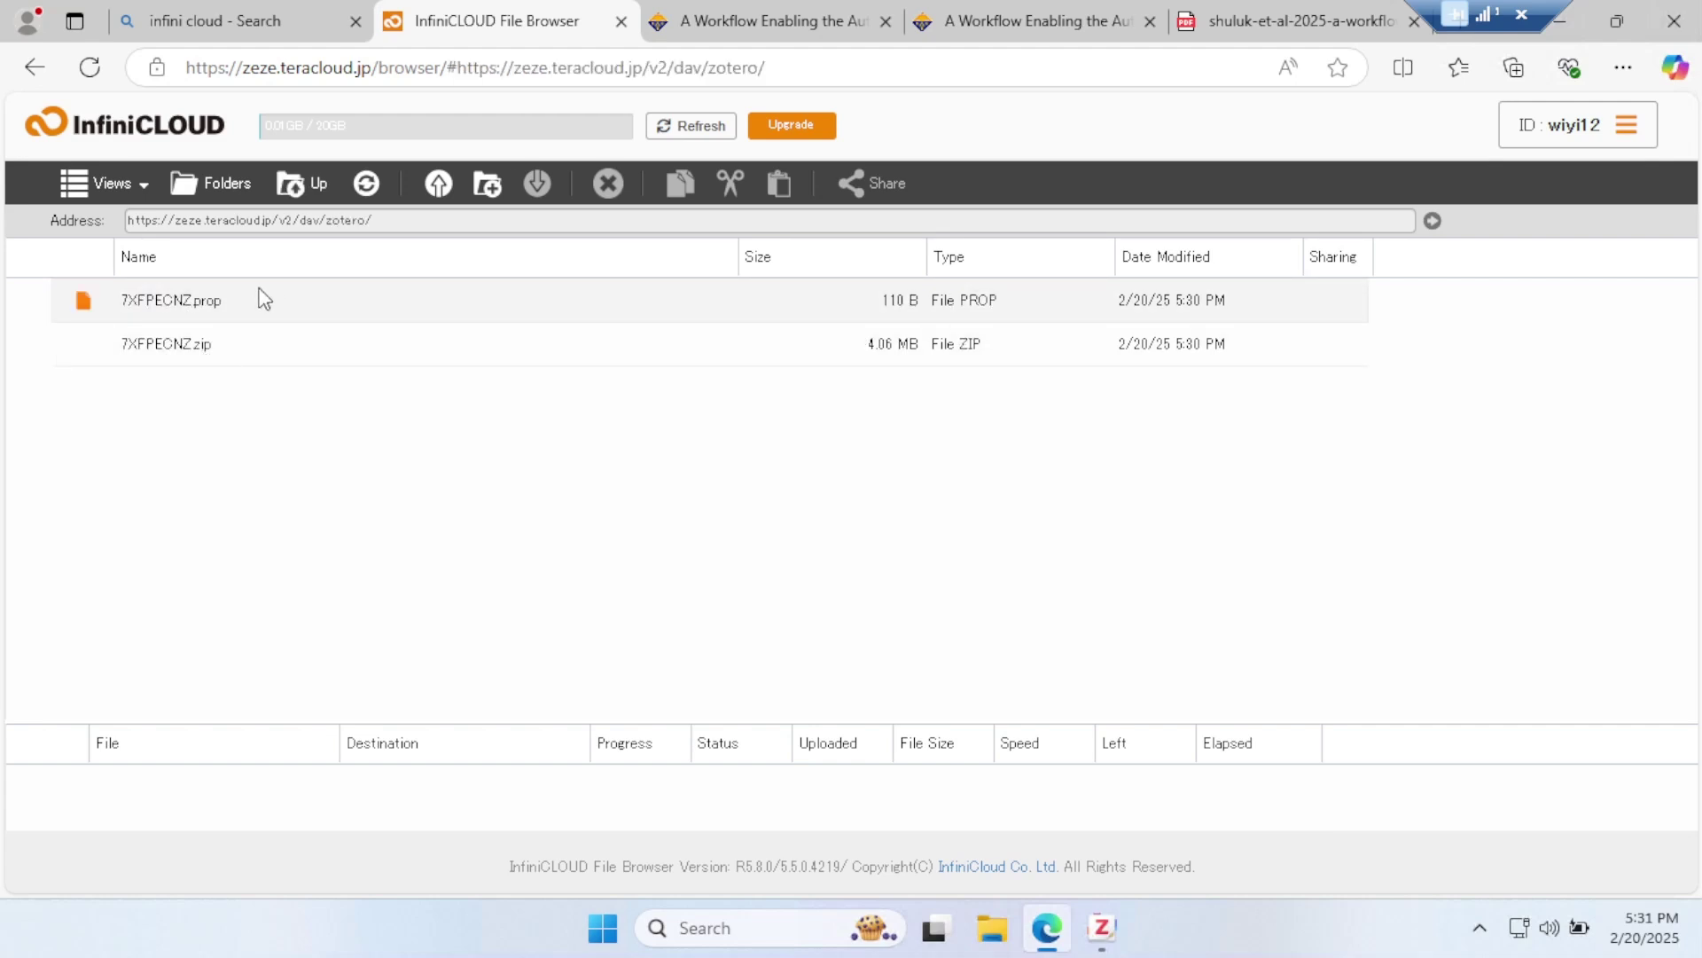
pyautogui.doubleClick(277, 345)
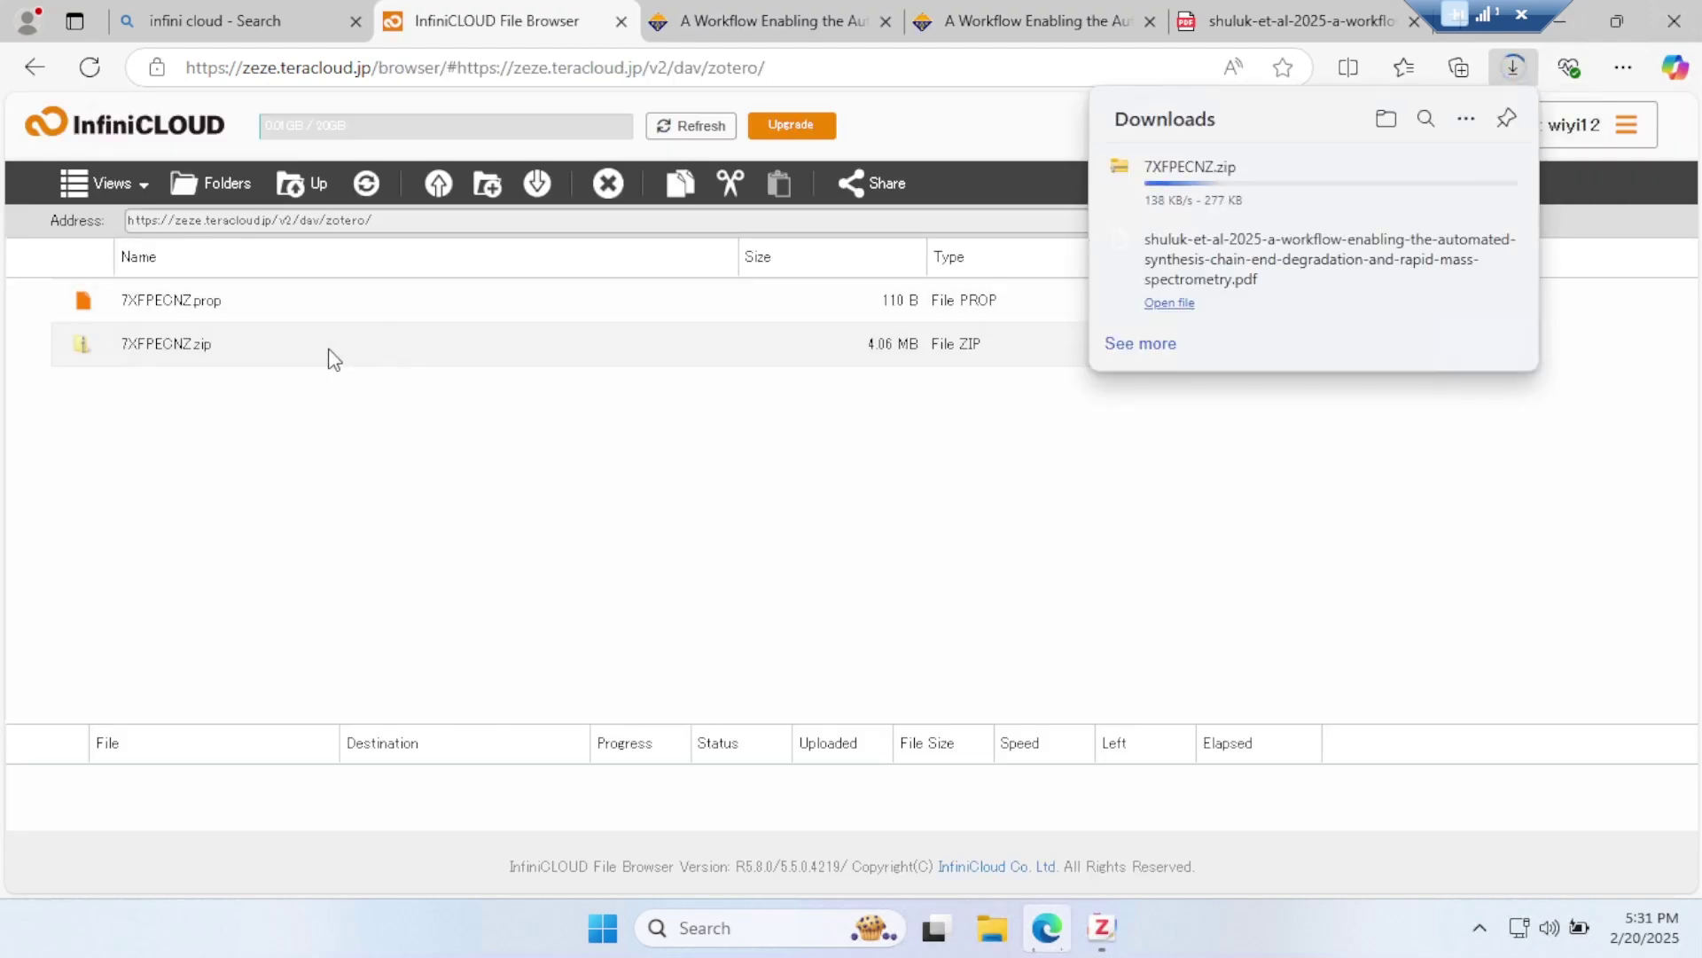
pyautogui.click(1503, 70)
pyautogui.moveTo(1291, 417); pyautogui.dragTo(650, 353)
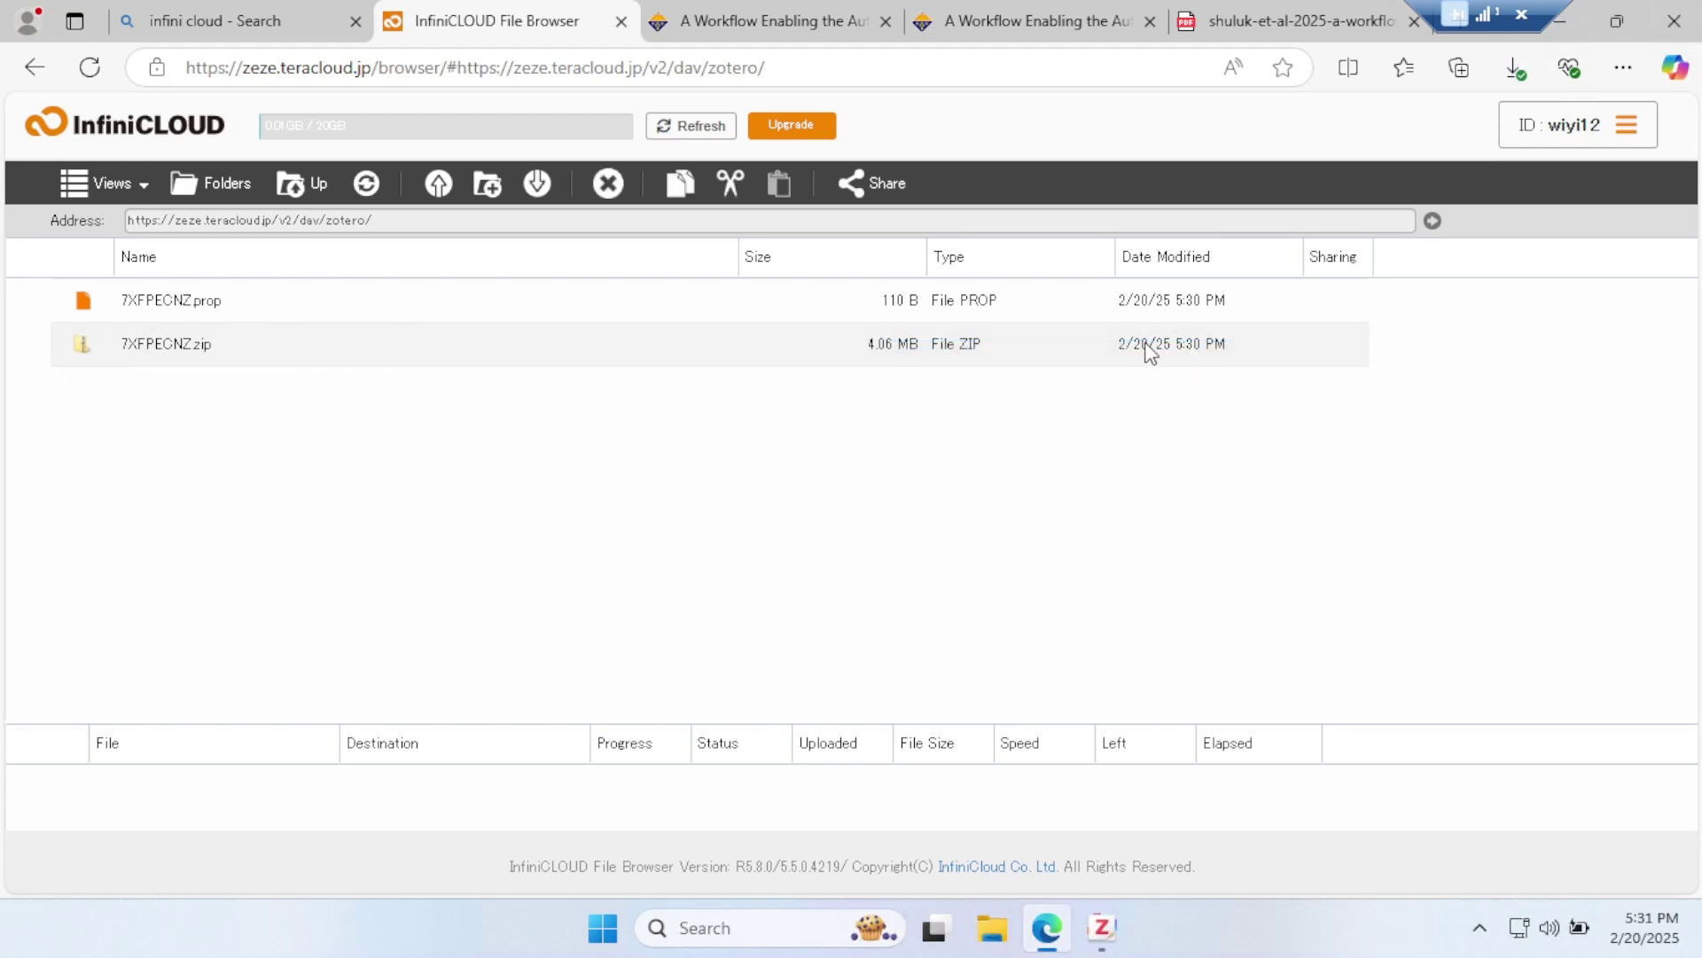